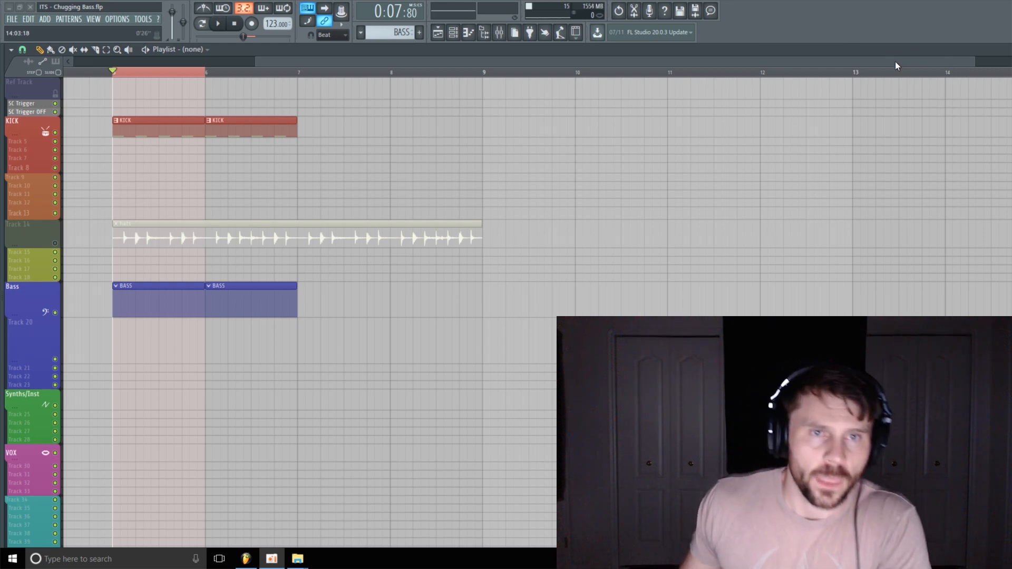
Step: Open the BASS channel's Massive synth and move its window beside the playlist track list
left_click(499, 32)
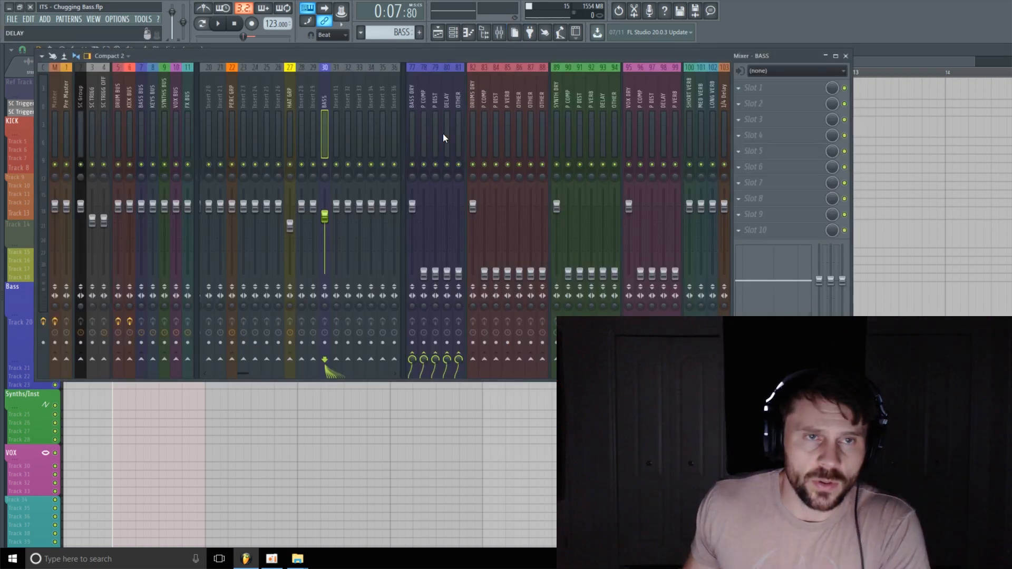
left_click(452, 32)
left_click(352, 199)
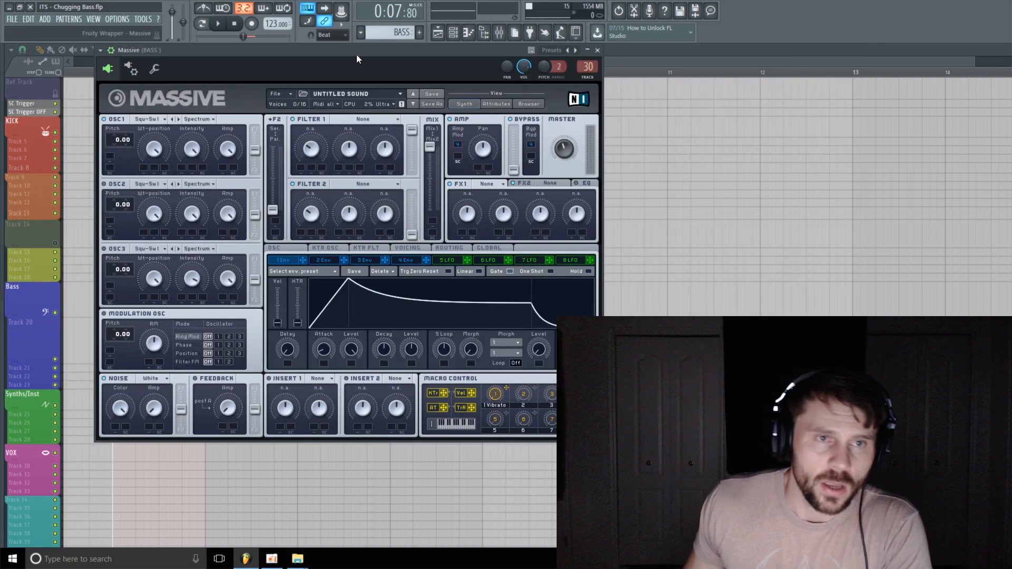
left_click_drag(356, 52, 321, 52)
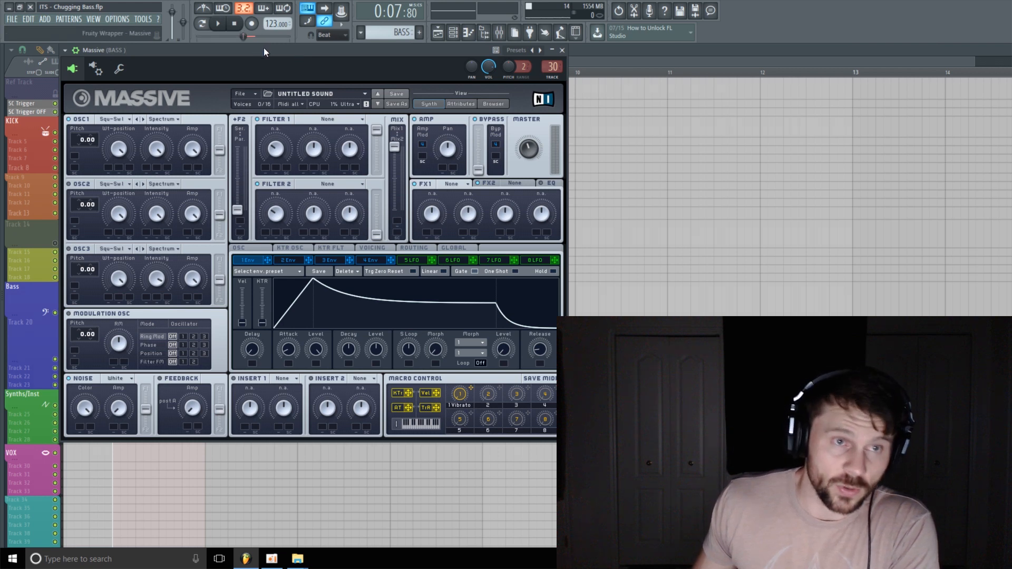
mouse_move(264, 47)
left_mouse_down()
mouse_move(314, 52)
mouse_move(270, 47)
left_mouse_up()
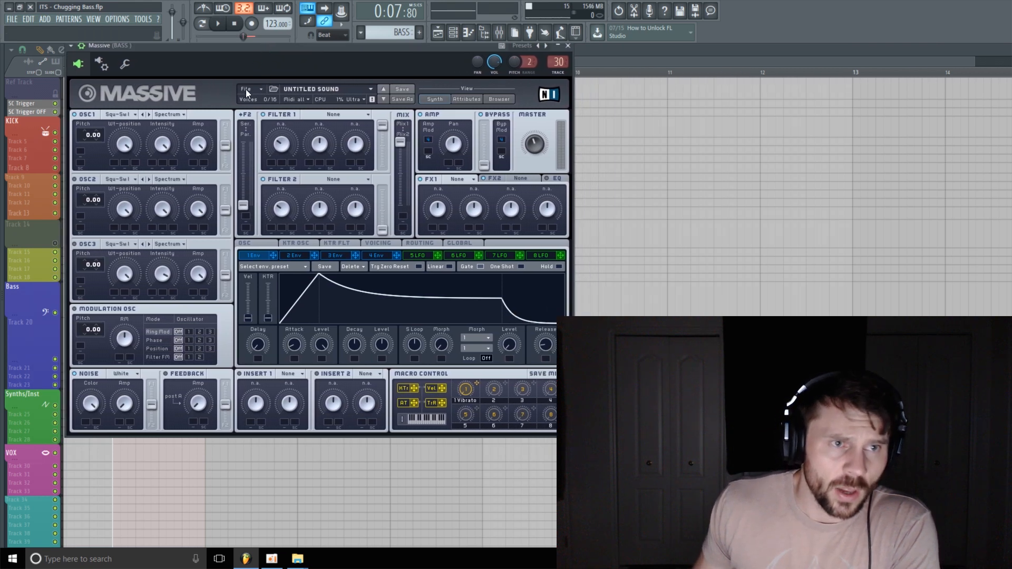
left_click(248, 89)
left_click(264, 91)
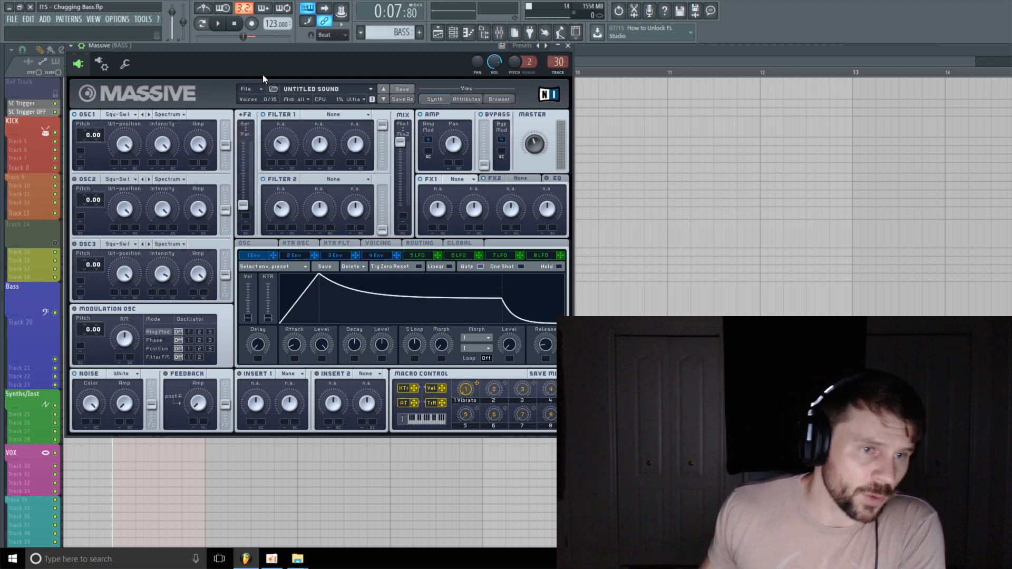
Step: Turn on OSC3, turn its wavetable position down and set its pitch to -24.00
left_click(124, 273)
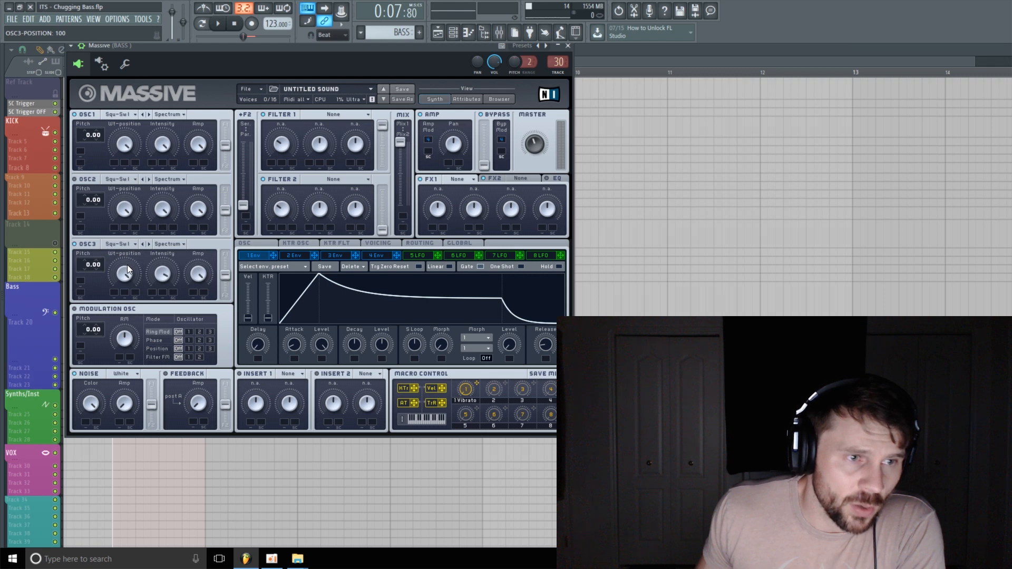
left_click_drag(128, 265, 121, 336)
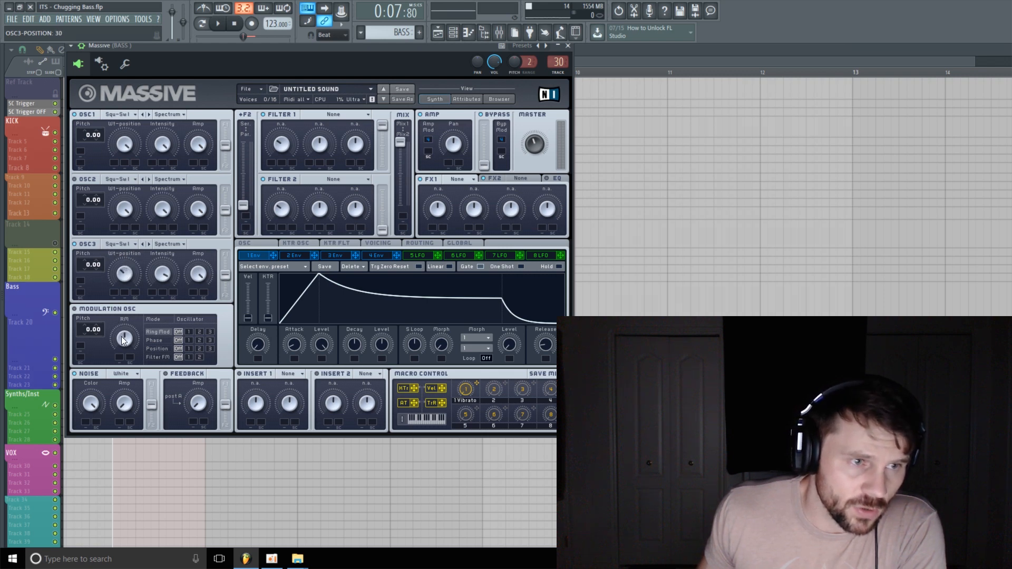
scroll(86, 267, "down", 3)
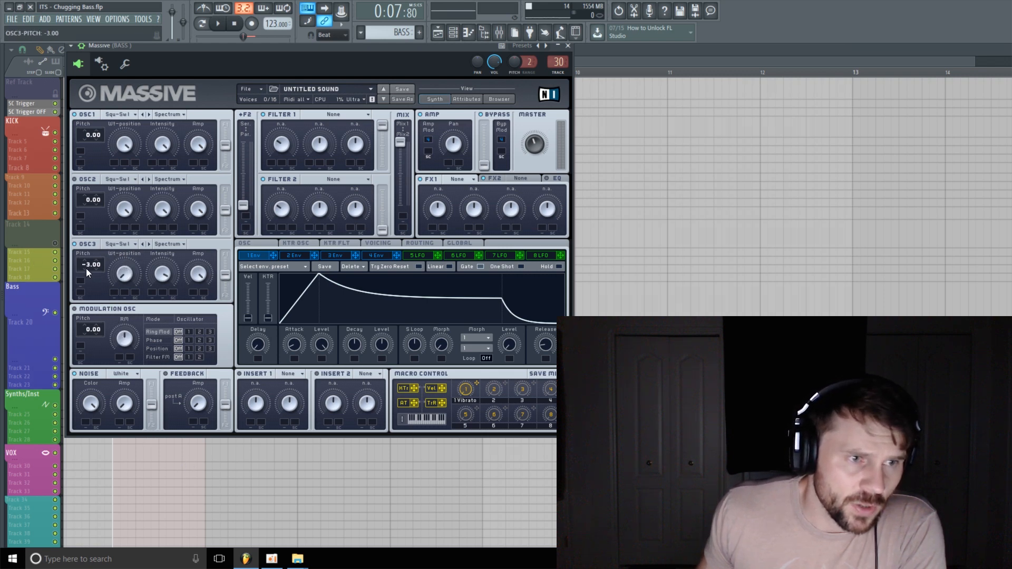
scroll(87, 272, "down", 8)
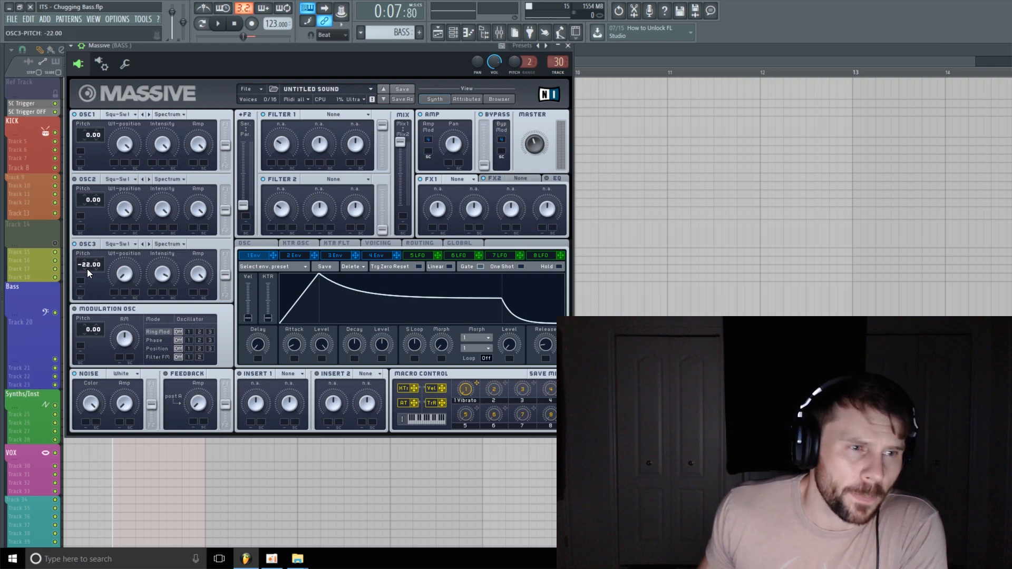
scroll(87, 269, "down", 1)
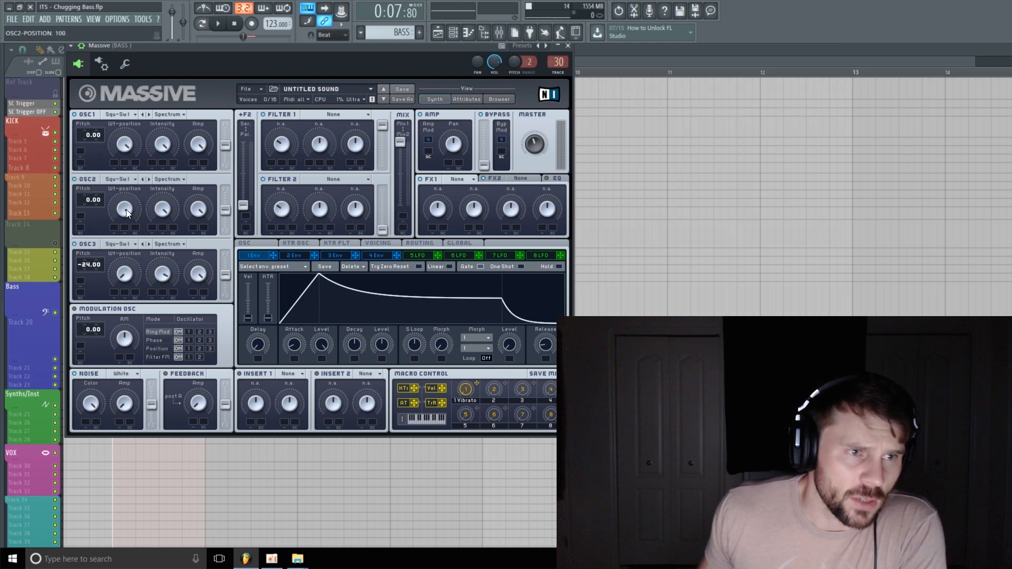
Step: Set OSC2's pitch to -12.09 and detune OSC1's pitch to 0.10
scroll(86, 205, "down", 1)
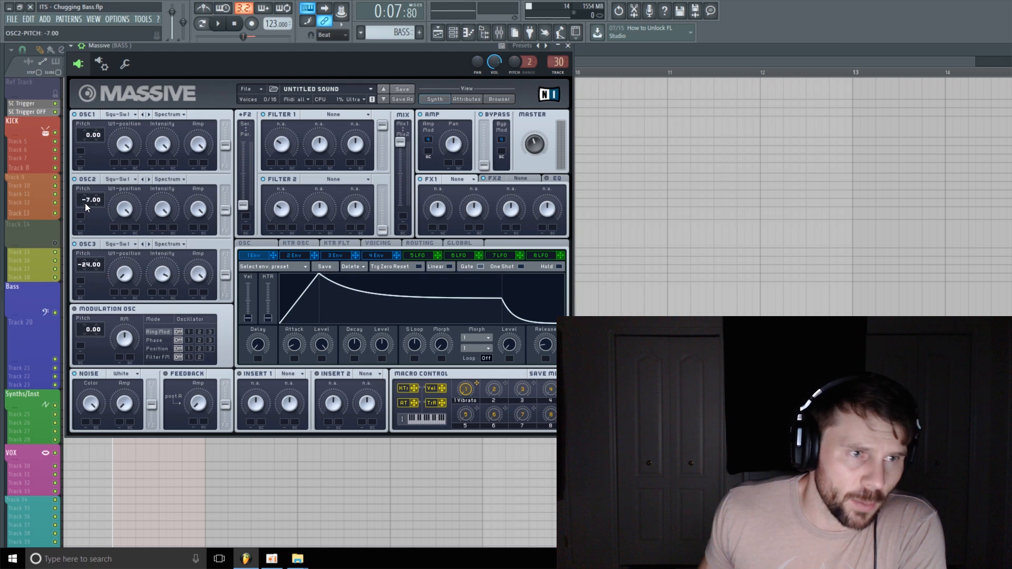
scroll(85, 203, "down", 5)
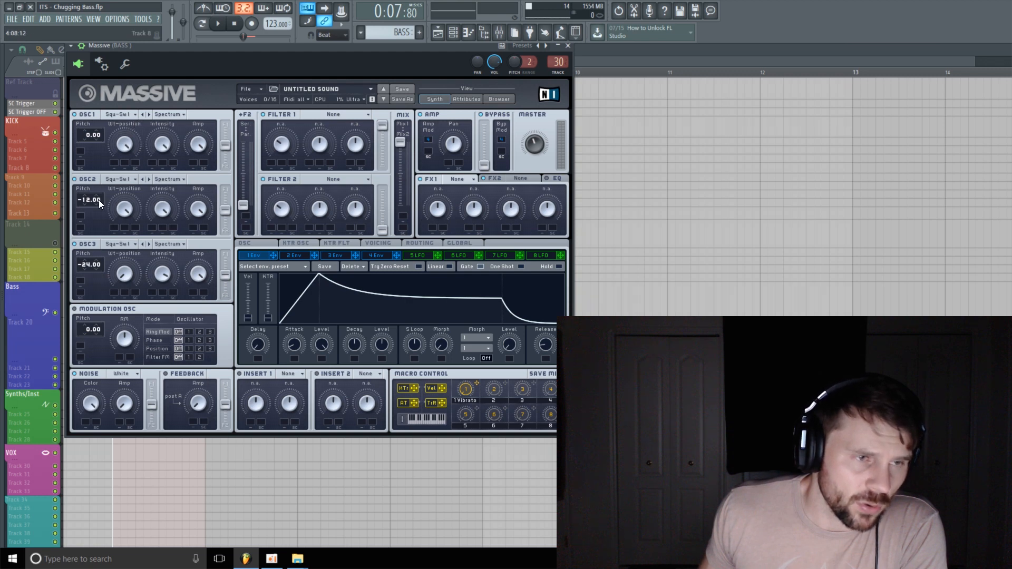
left_click_drag(95, 199, 100, 213)
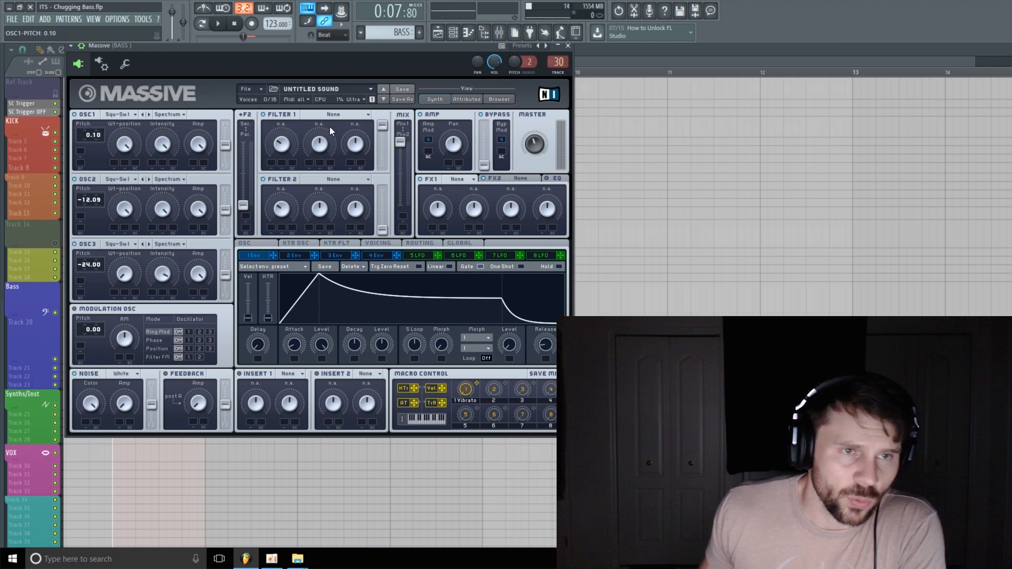
Step: Set Filter 1 to Daft and assign Envelope 1 to modulate its cutoff upward
left_click(349, 113)
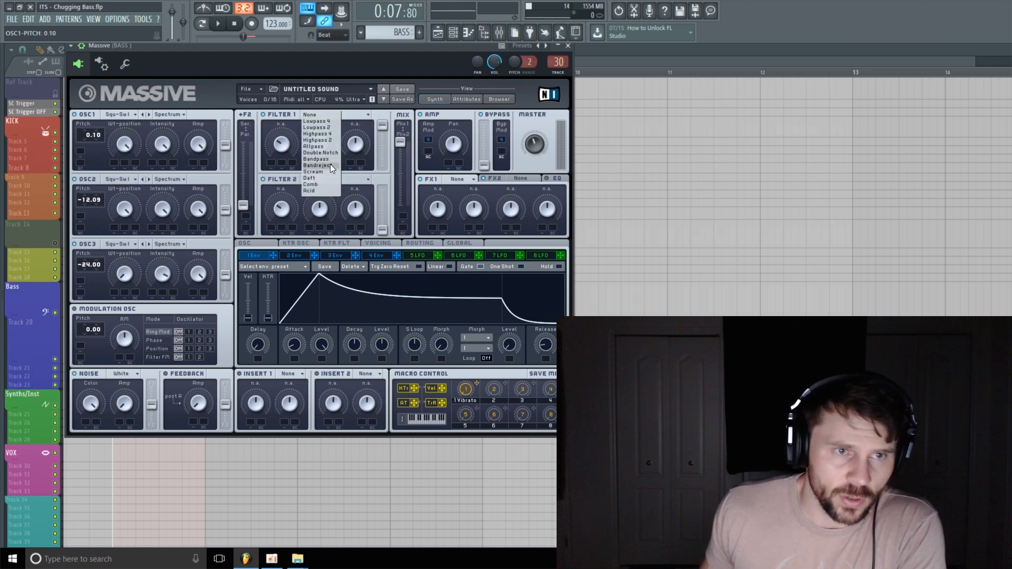
left_click(317, 178)
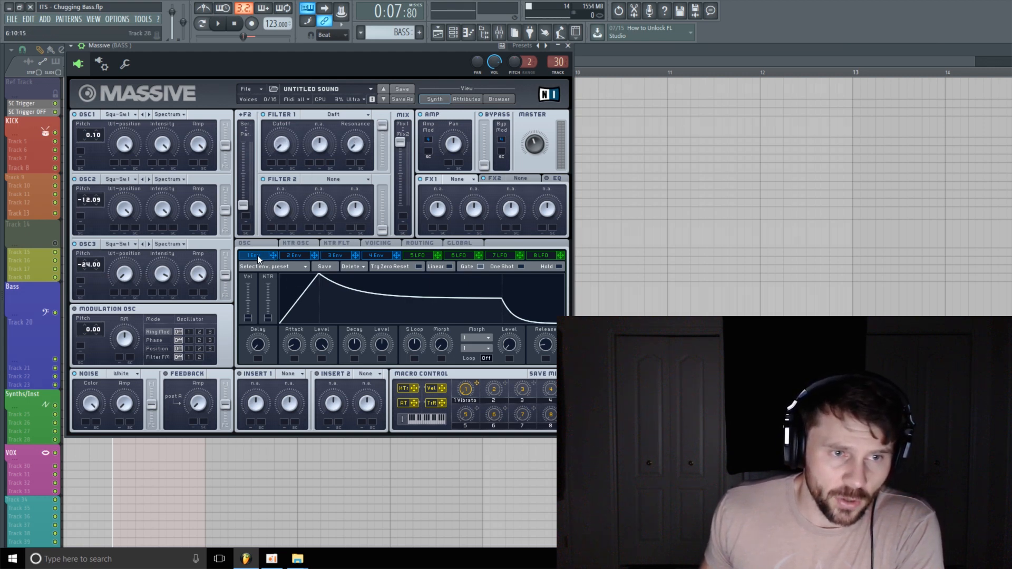
left_click_drag(273, 256, 270, 163)
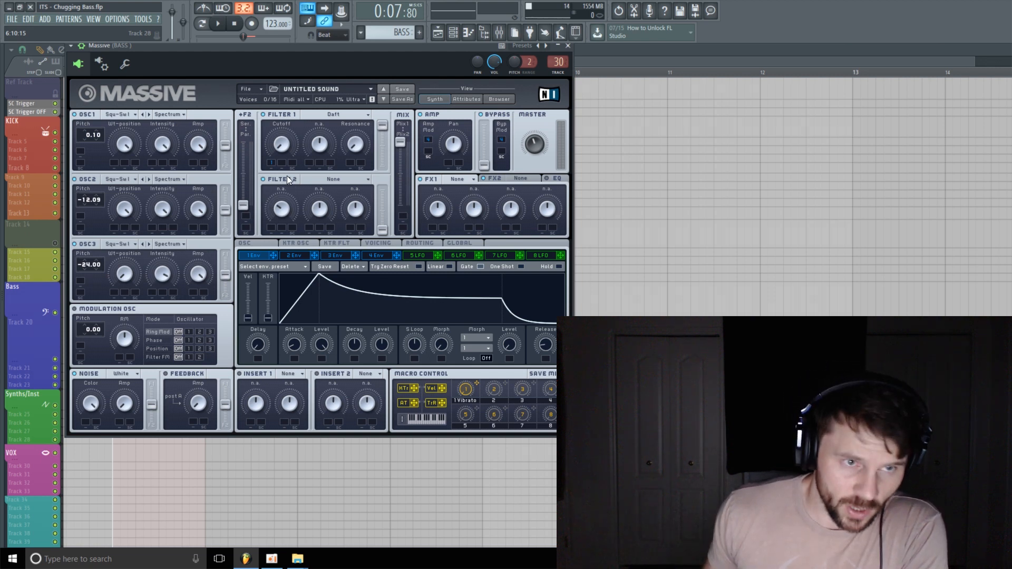
left_click_drag(273, 162, 284, 138)
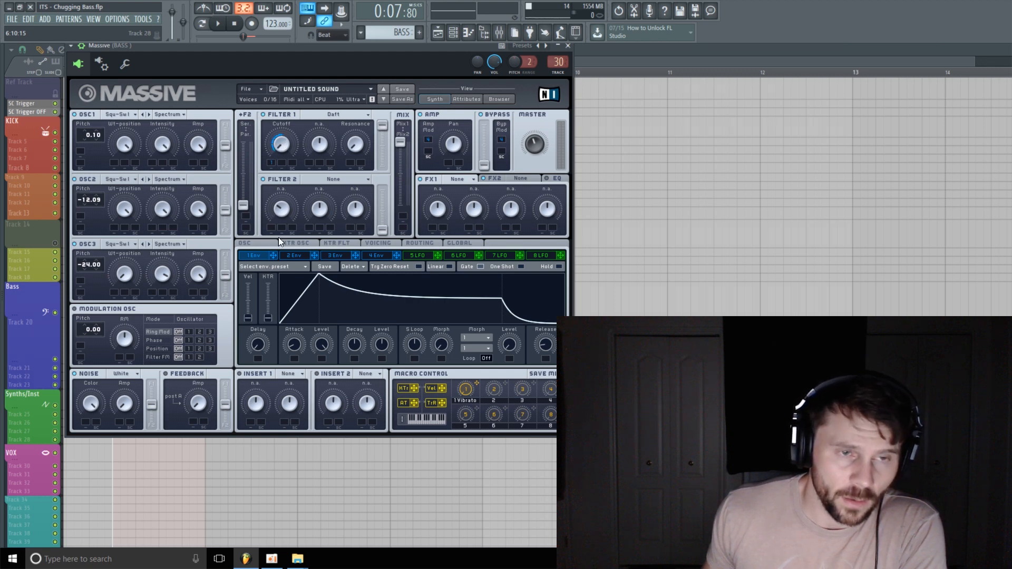
Step: Raise Envelope 4's attack to about 17
left_click(379, 256)
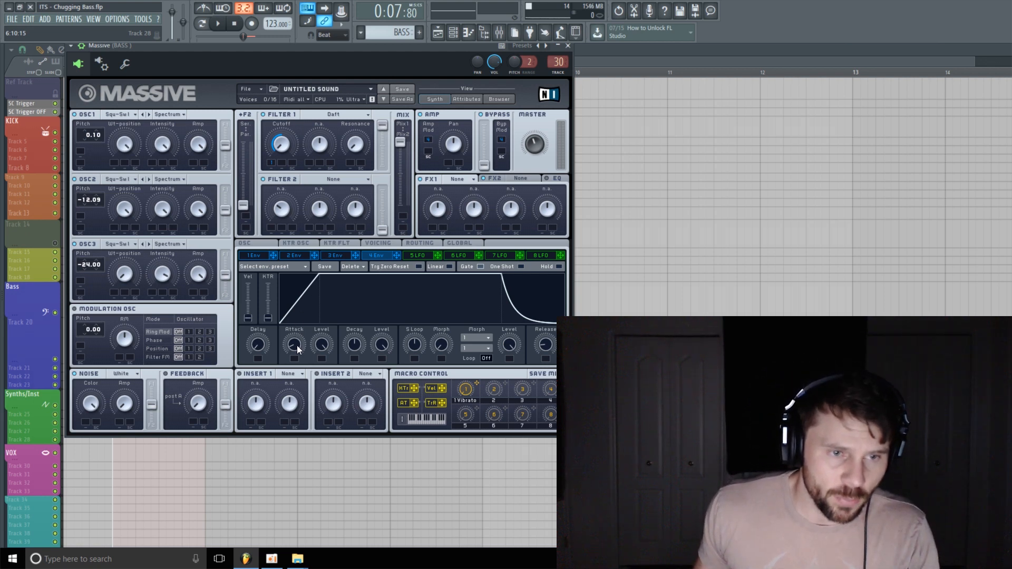
left_click_drag(298, 349, 298, 346)
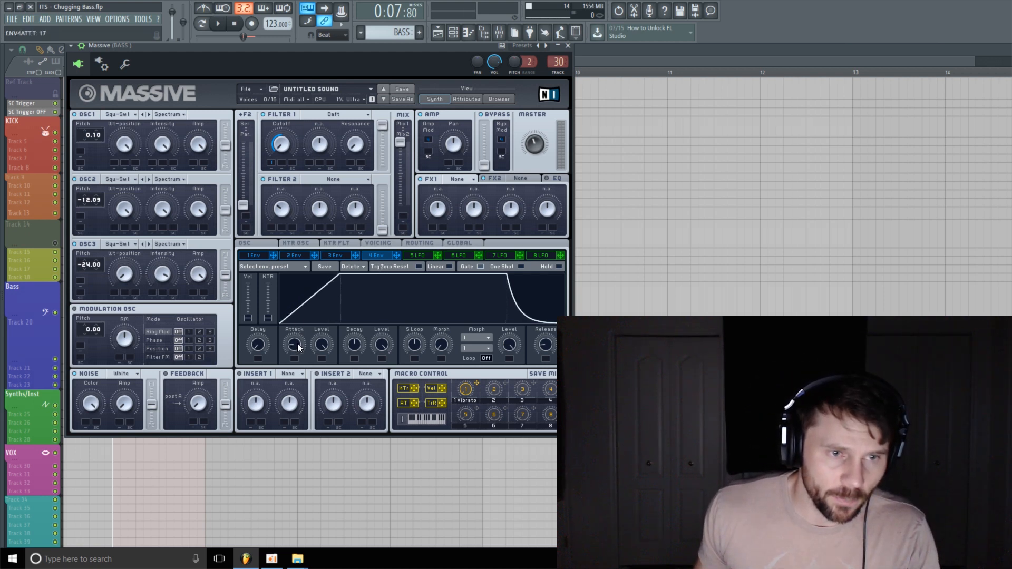
Step: Check the BASS track's level in the mixer while playing a note, and return to the Massive synth
left_click(499, 33)
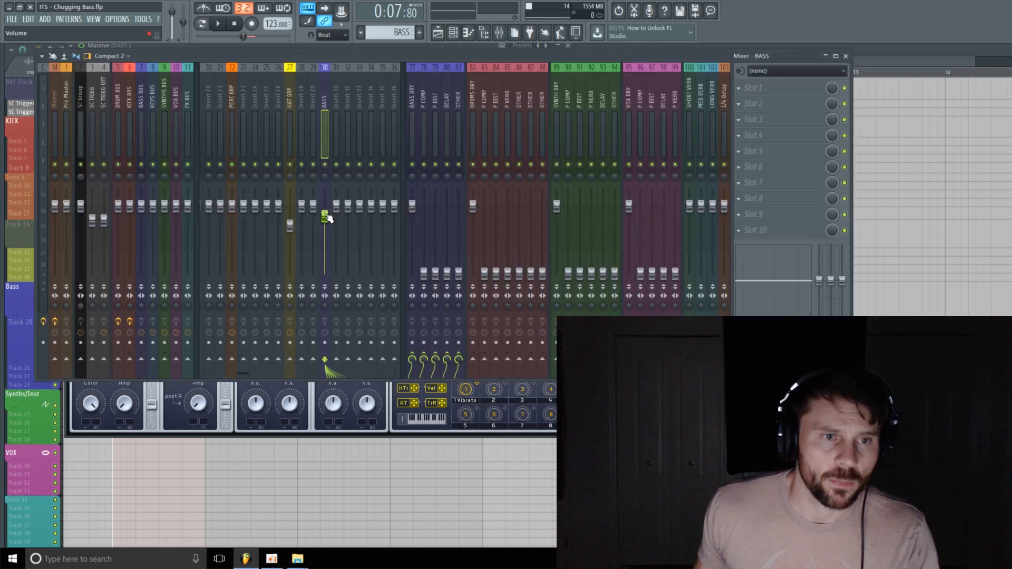
left_click(874, 59)
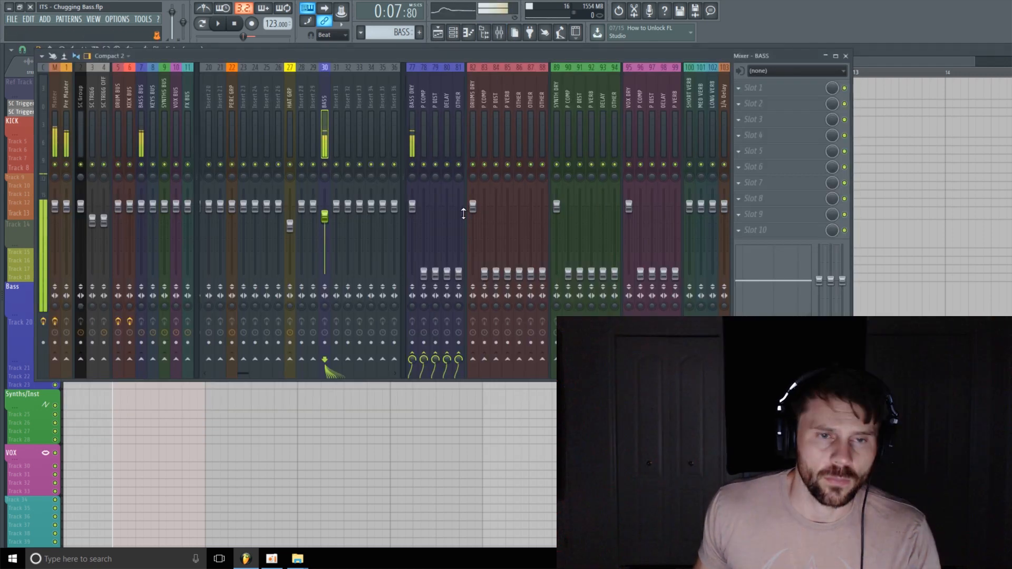
left_click(498, 33)
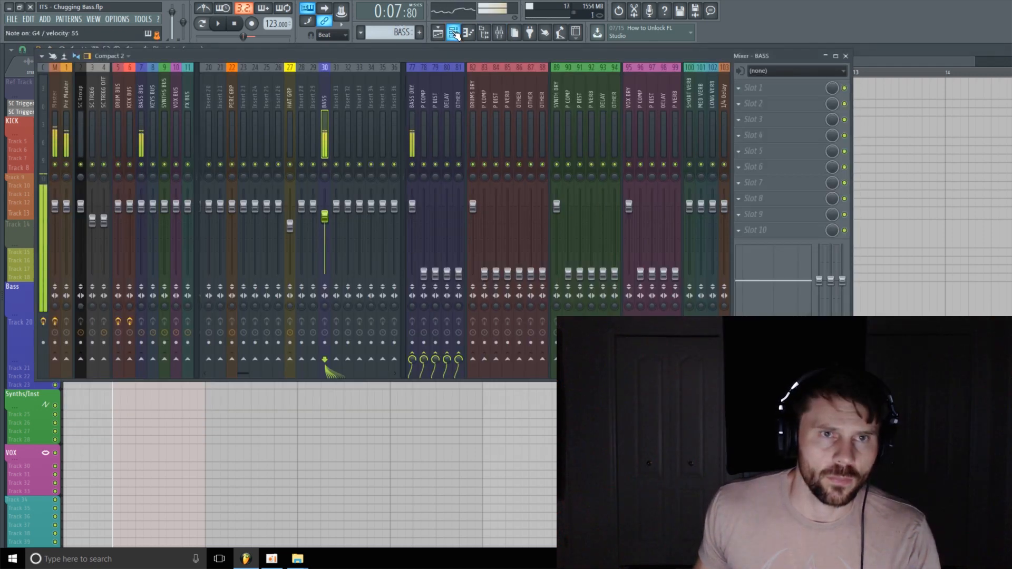
left_click(454, 32)
left_click(375, 201)
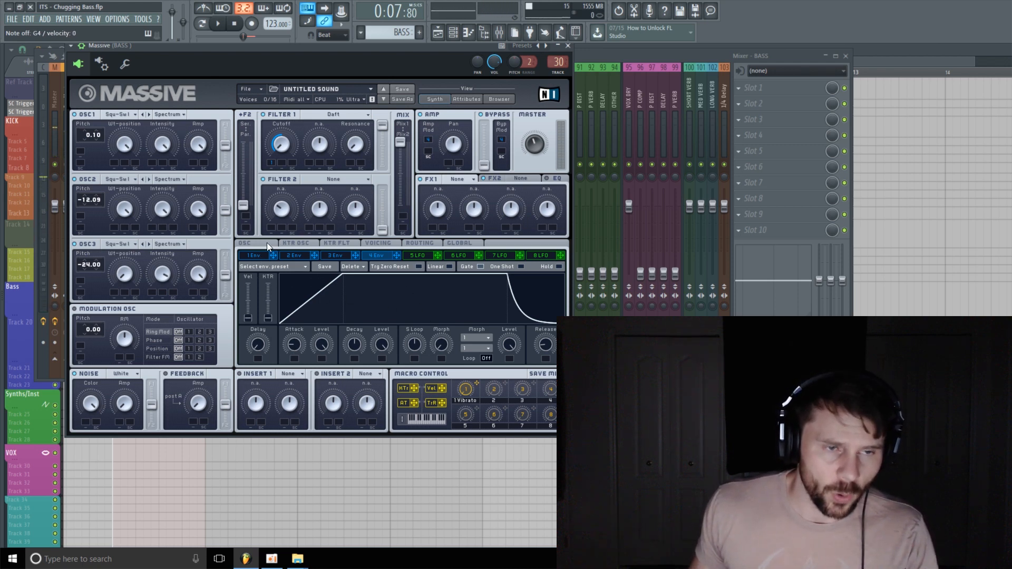
Step: Lengthen Envelope 1's attack and lower its decay level to just below 27
left_click(262, 255)
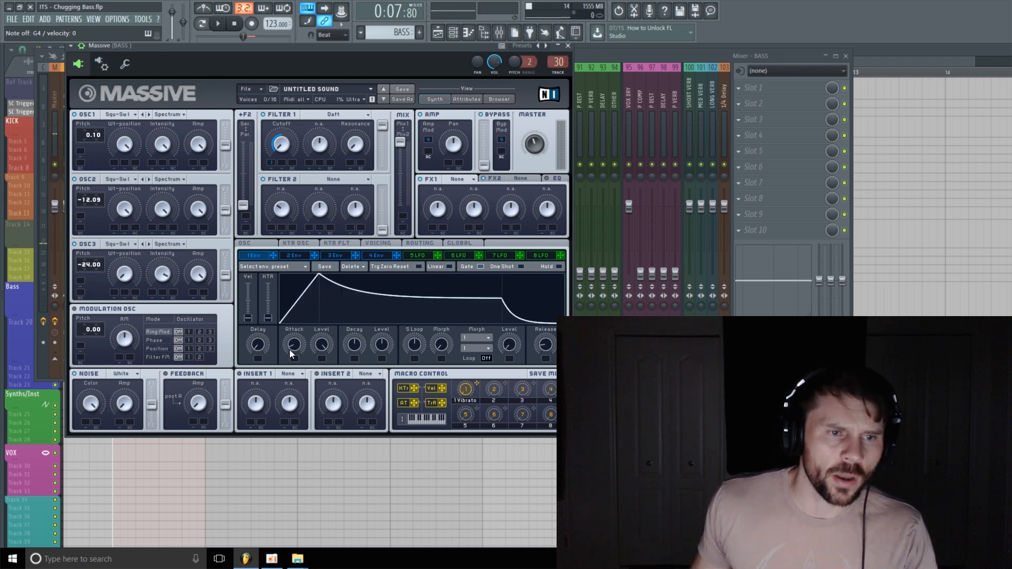
scroll(295, 347, "up", 5)
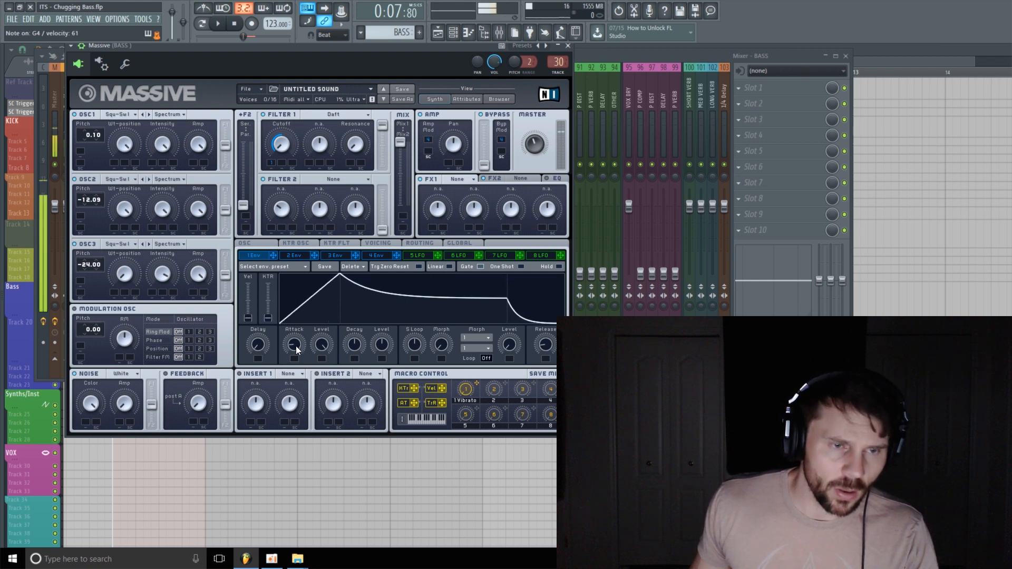
scroll(295, 346, "up", 1)
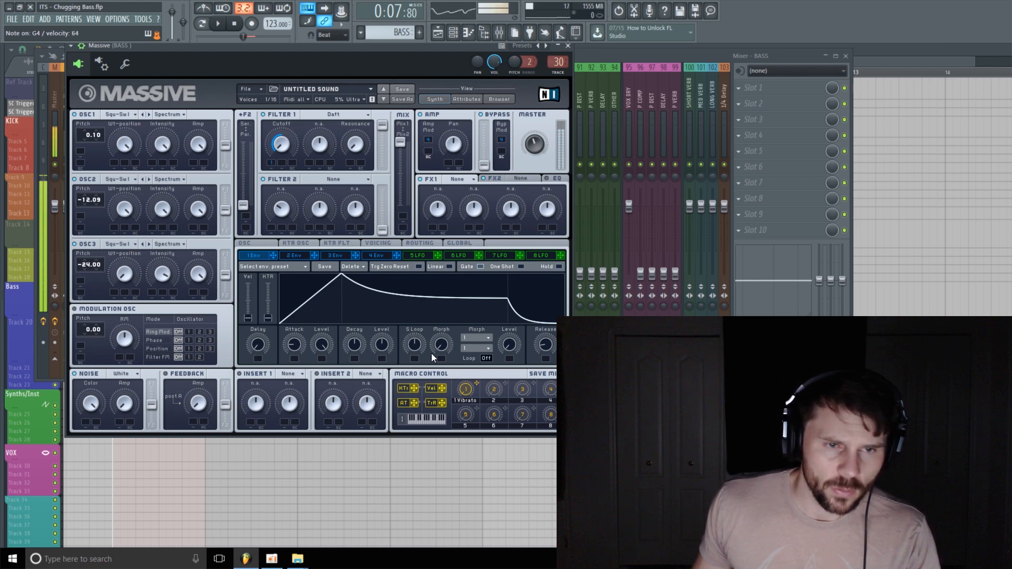
scroll(384, 348, "down", 2)
scroll(384, 349, "down", 3)
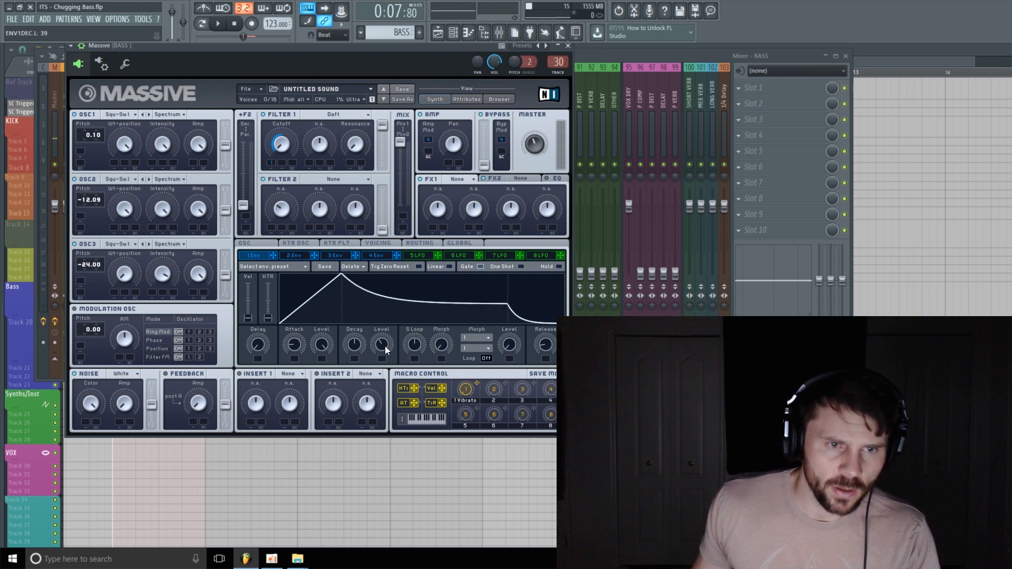
scroll(384, 349, "down", 2)
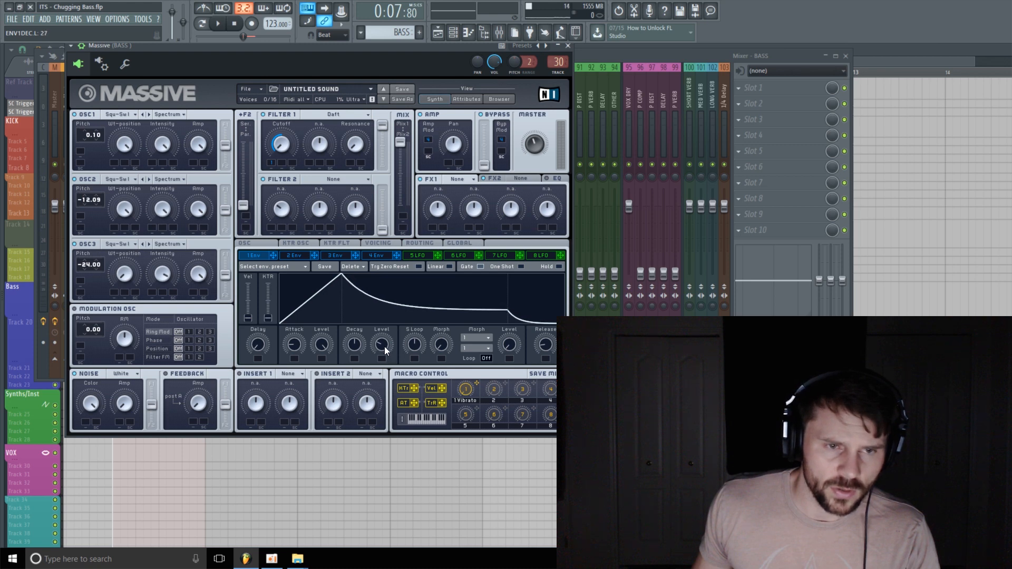
scroll(384, 350, "down", 2)
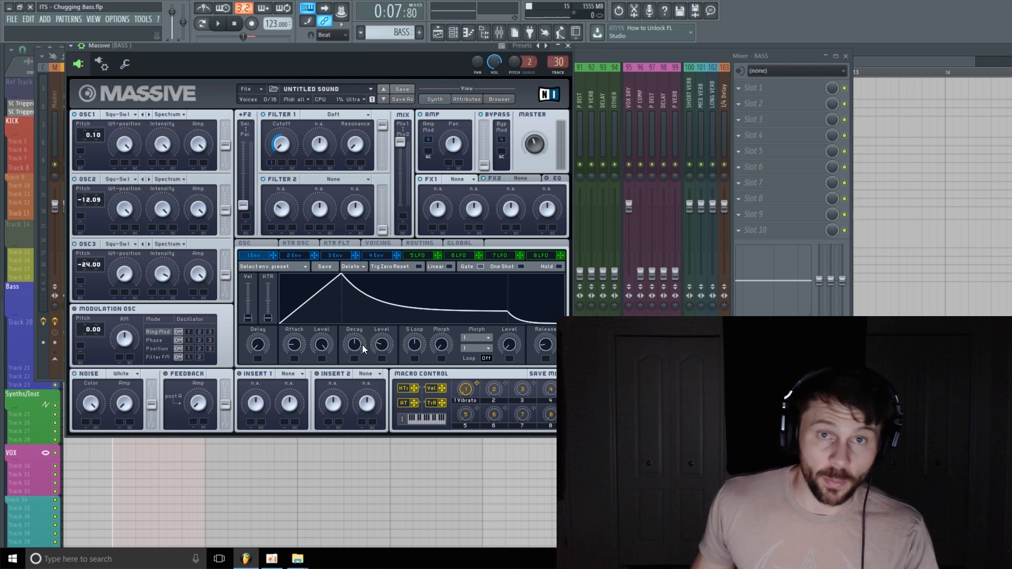
Step: Set Envelope 1's decay time to about 49, switching the typing keyboard on and off again for auditioning notes
left_click(343, 13)
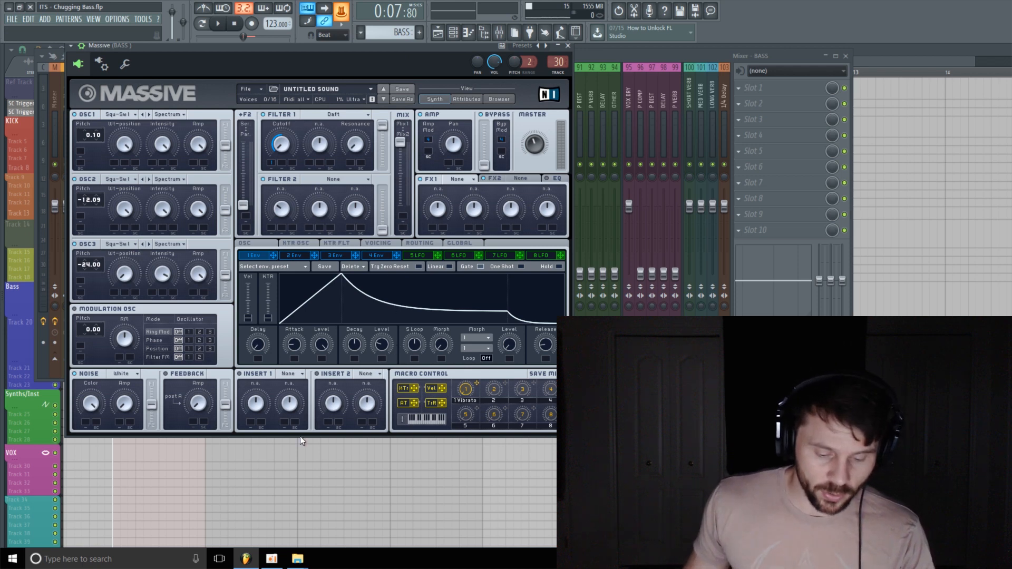
left_click_drag(355, 344, 357, 352)
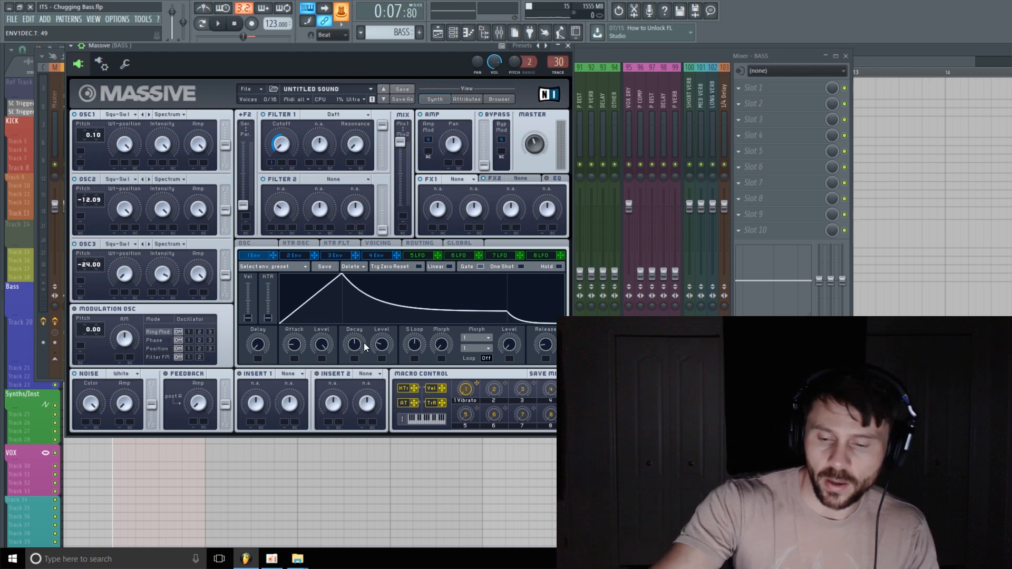
key("ctrl+j")
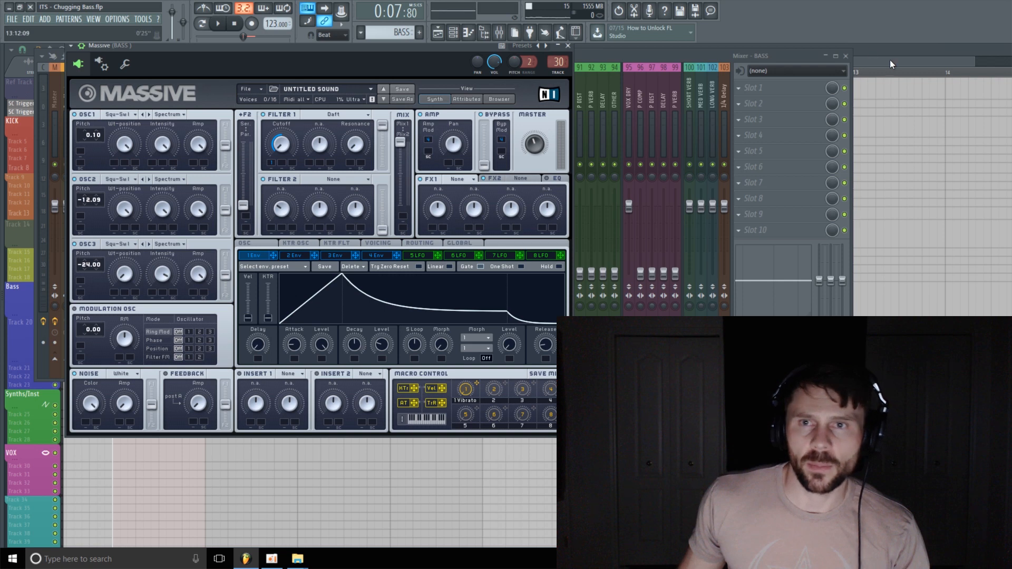
Step: Play the looped playlist section with all plugin and mixer windows closed, and unmute the hats clip's Track 14
key("F12")
key("space")
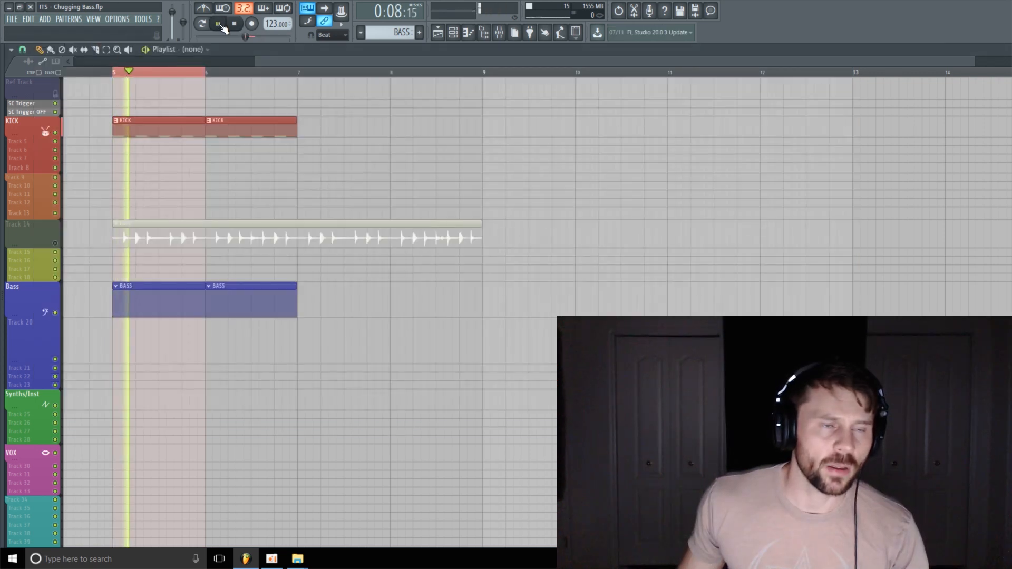
left_click(235, 24)
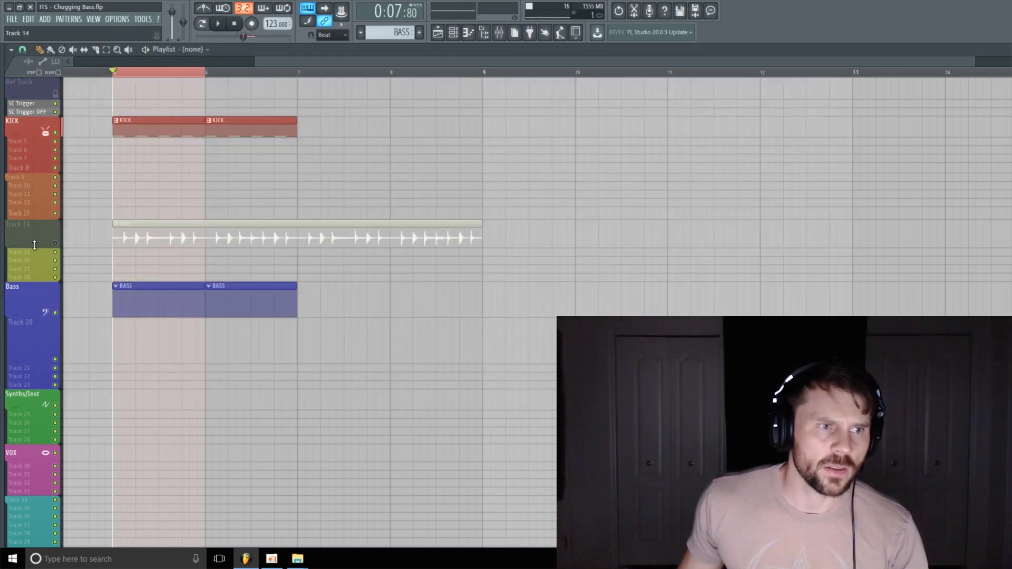
mouse_move(34, 246)
left_mouse_down()
mouse_move(34, 263)
mouse_move(23, 247)
left_mouse_up()
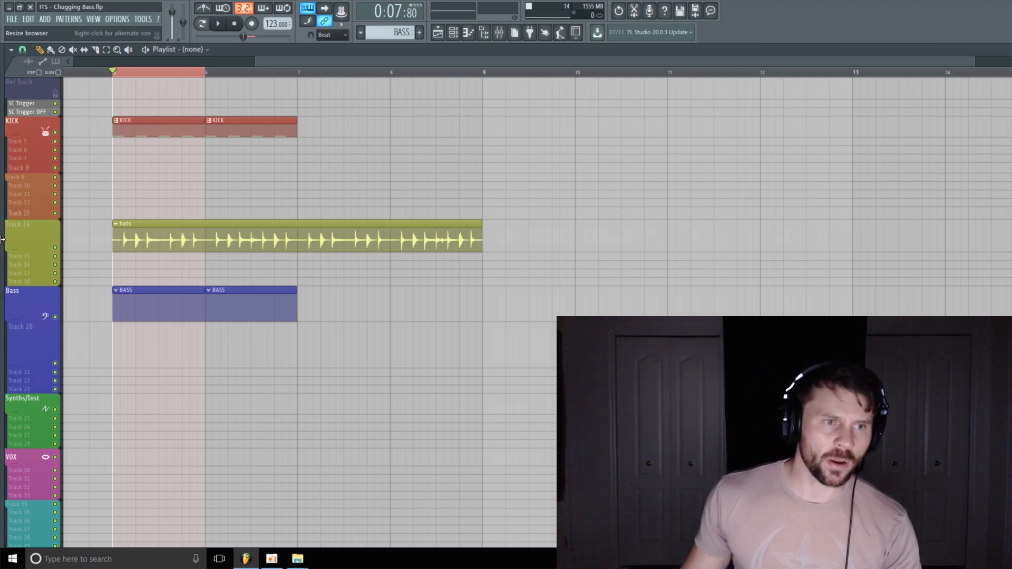
Step: Make Track 14 in the playlist slightly taller so the hats clip's waveform is larger
left_click_drag(29, 250, 29, 260)
scroll(44, 218, "down", 1)
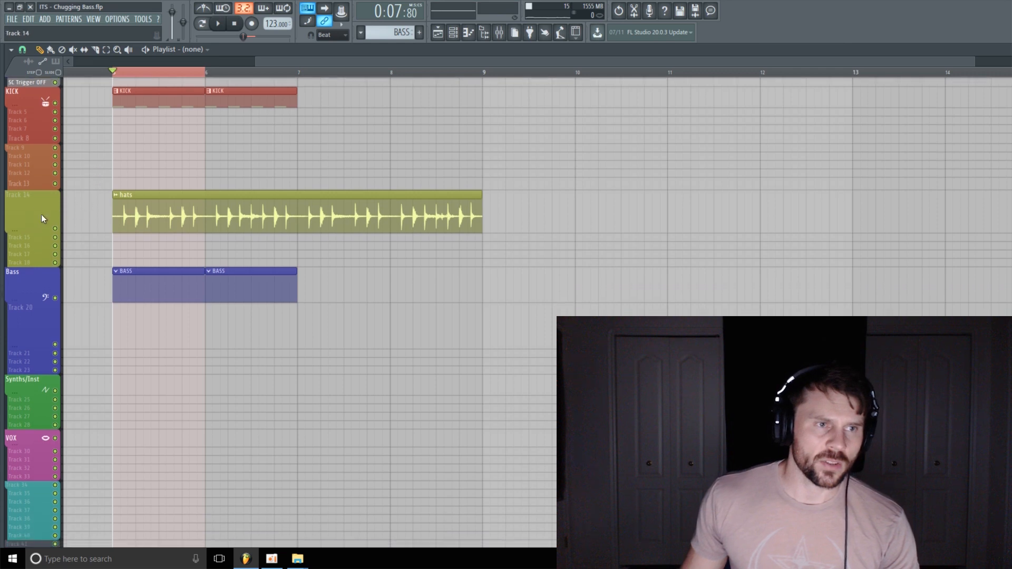
left_click_drag(33, 186, 26, 188)
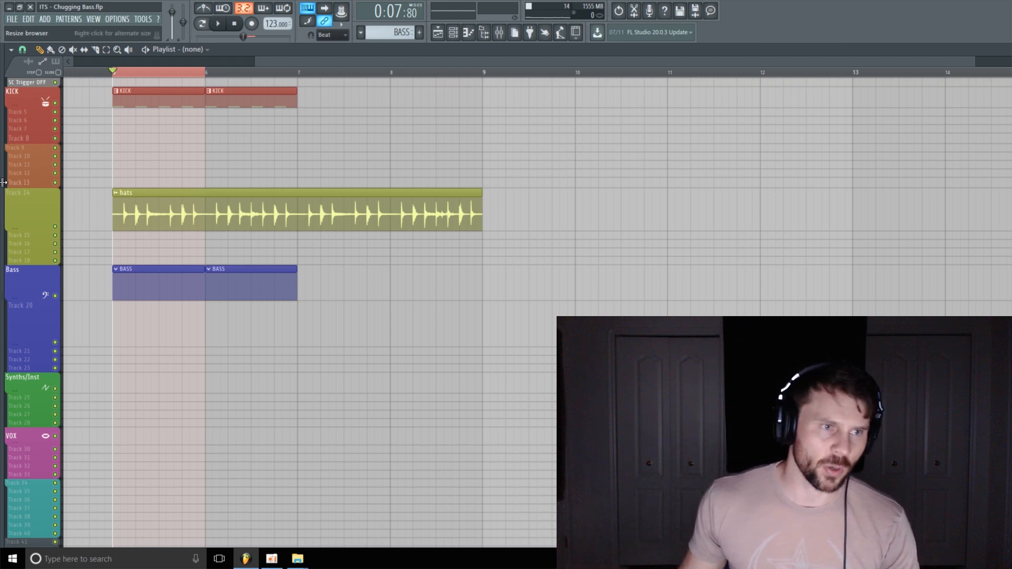
left_click_drag(18, 227, 19, 227)
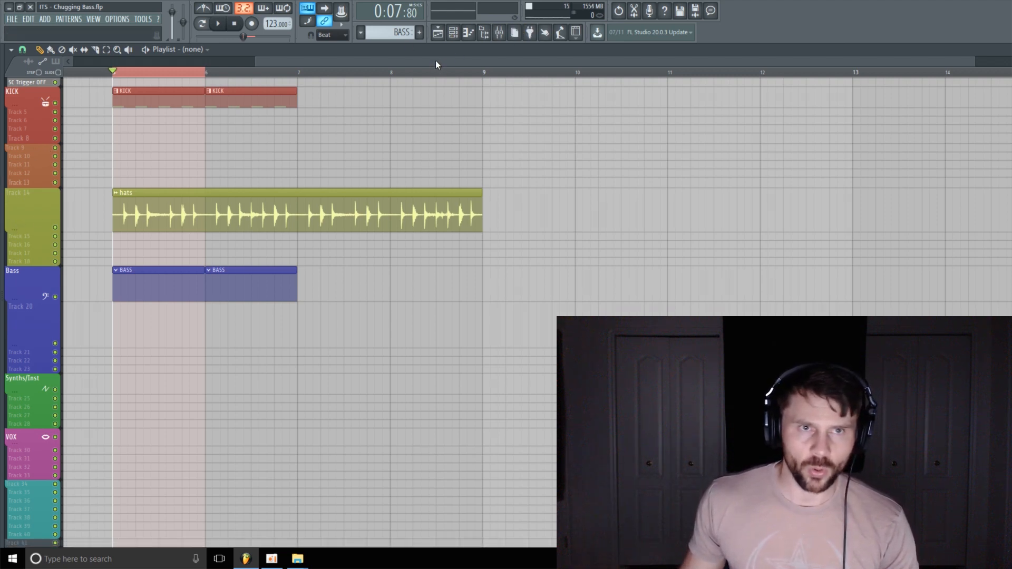
Step: Start playback and load Edison into the first effect slot of the BASS mixer track
key("space")
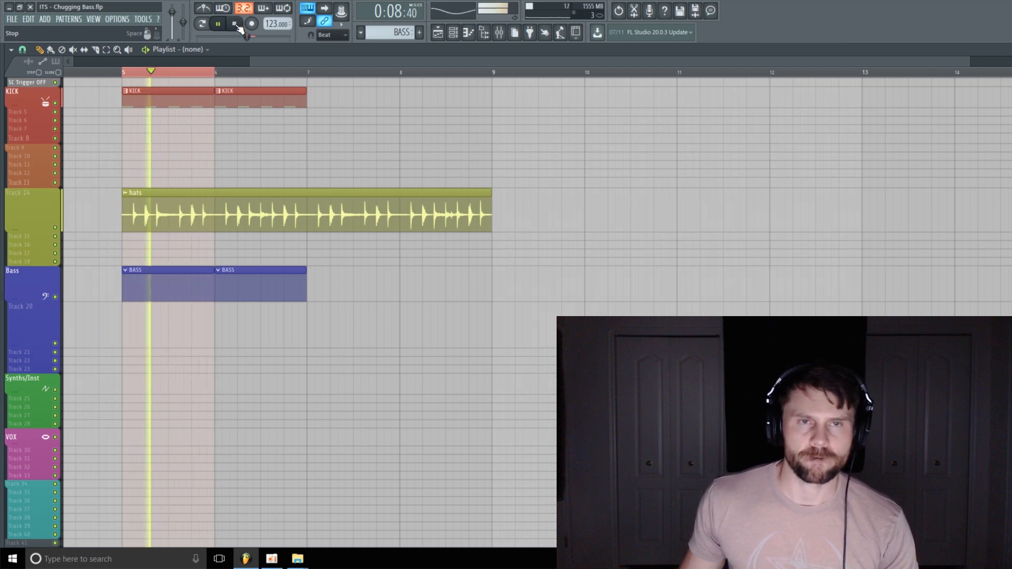
left_click(500, 36)
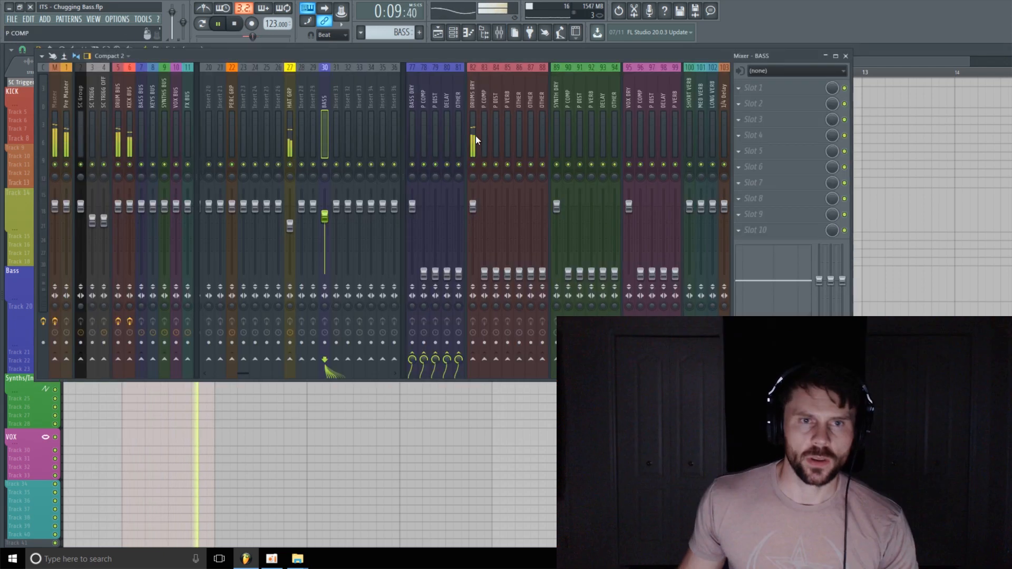
left_click(768, 88)
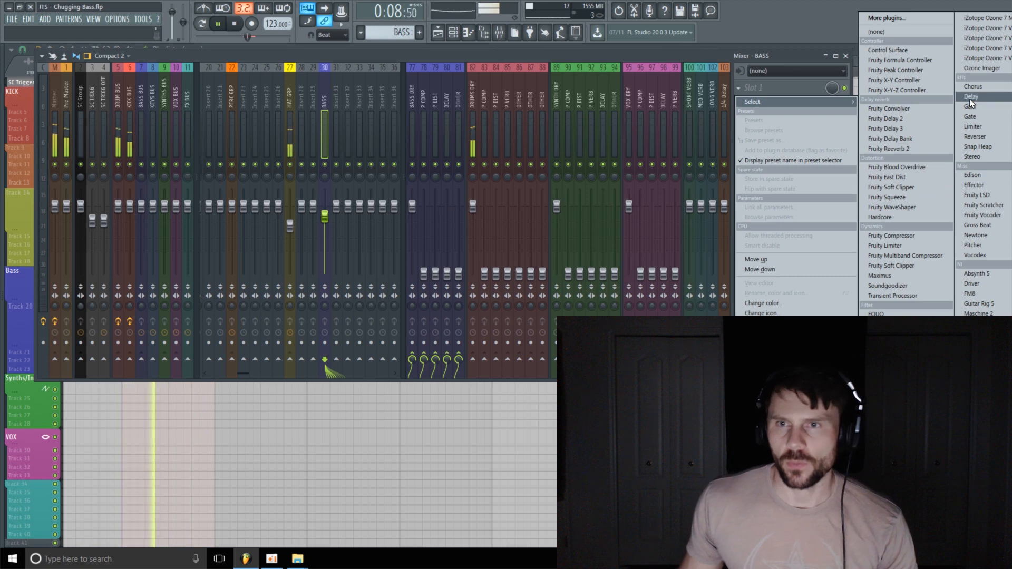
left_click(972, 175)
left_click_drag(412, 67, 382, 55)
Step: Record the bass notes into Edison on input over the looping drums, and stop the recording and playback
left_click(407, 79)
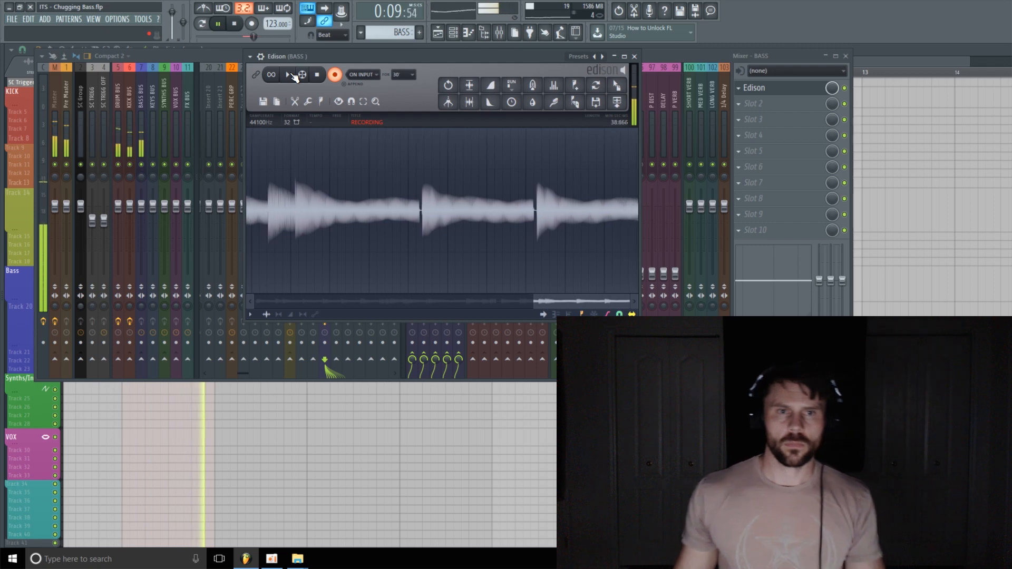
left_click(335, 74)
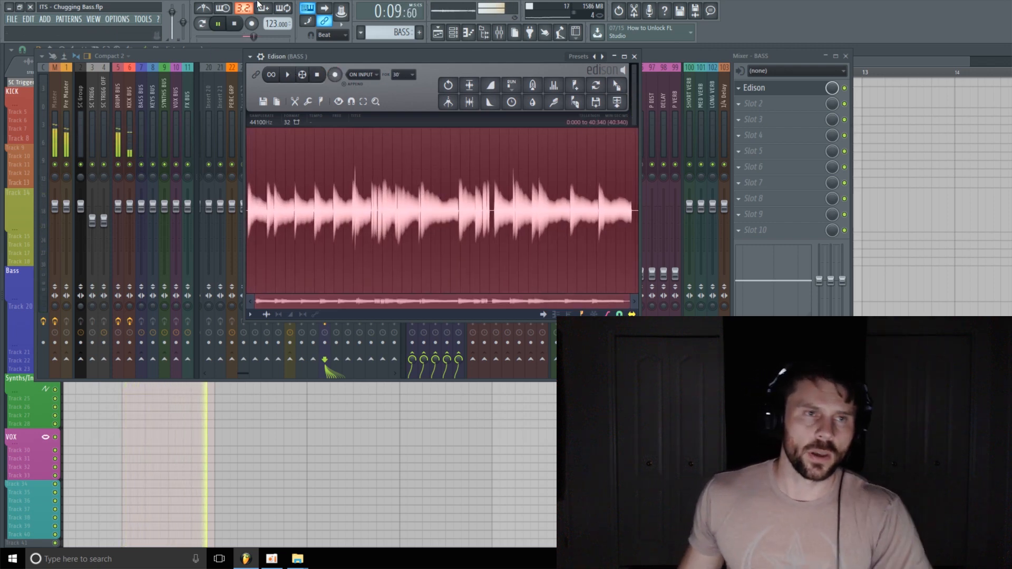
left_click(234, 24)
left_click(233, 23)
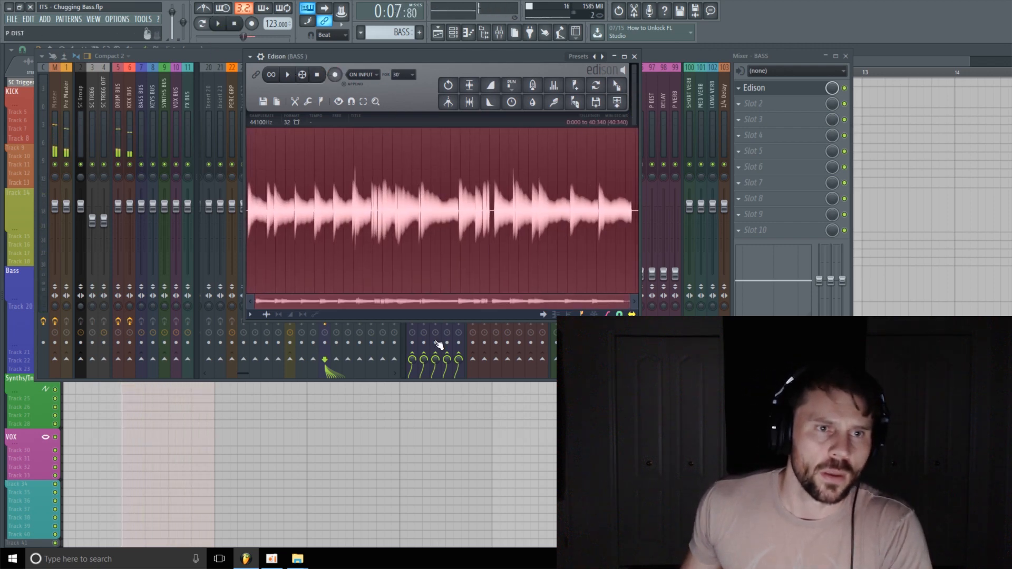
Step: Add a DirectWave sampler channel to the channel rack
left_click(454, 33)
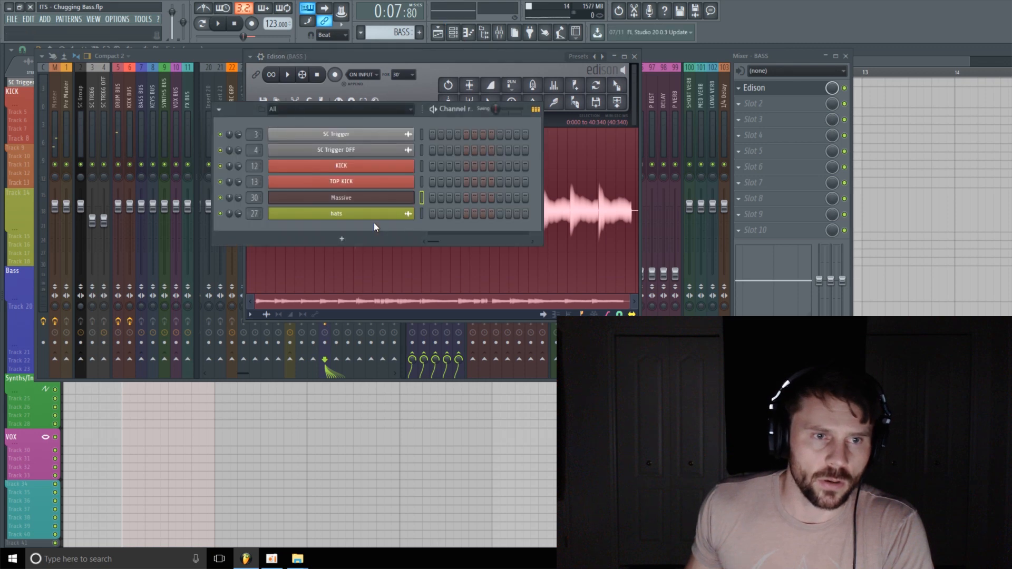
left_click(374, 239)
left_click(330, 423)
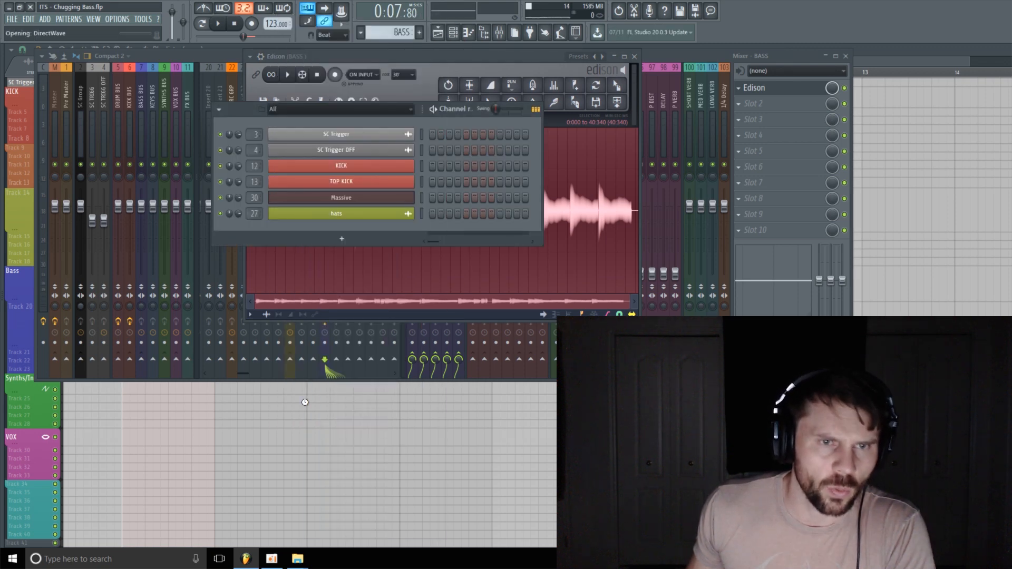
Step: Arrange the DirectWave and Edison windows side by side and copy the recorded bass sample from Edison into DirectWave
left_click_drag(314, 113, 240, 84)
left_click_drag(499, 59, 577, 48)
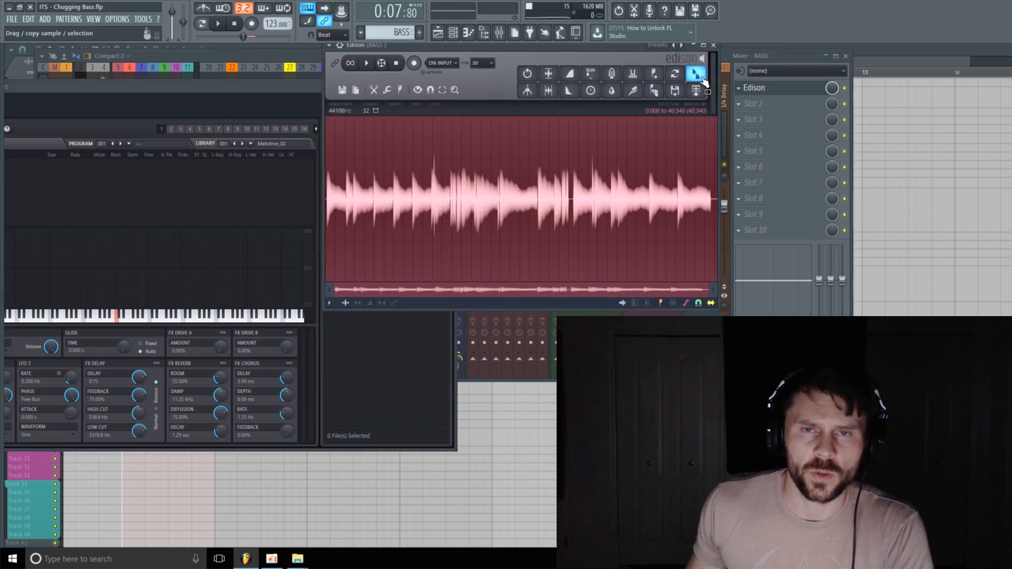
left_click_drag(702, 79, 207, 189)
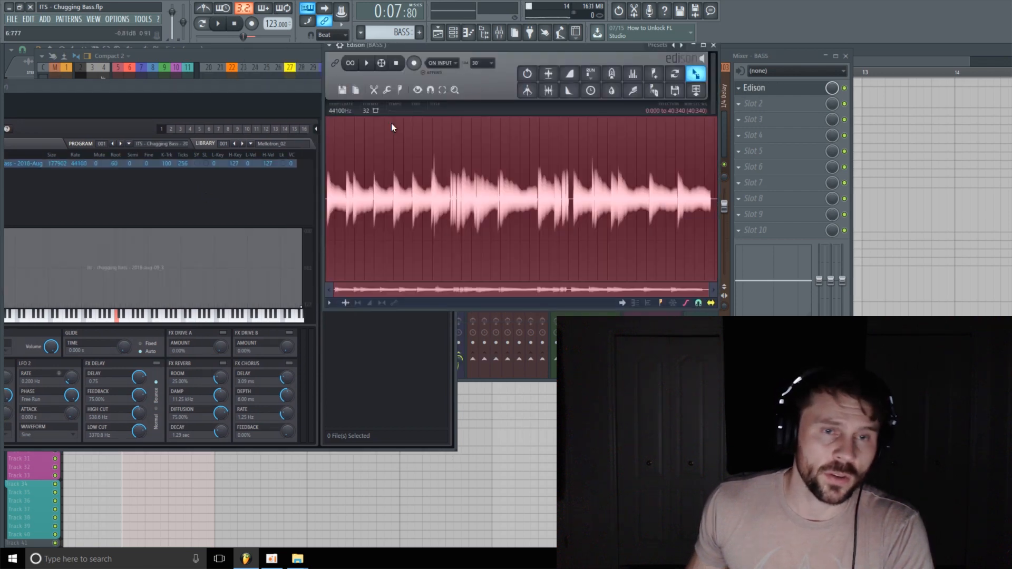
Step: Close Edison and remove it from the first effect slot of the BASS mixer track
left_click(714, 46)
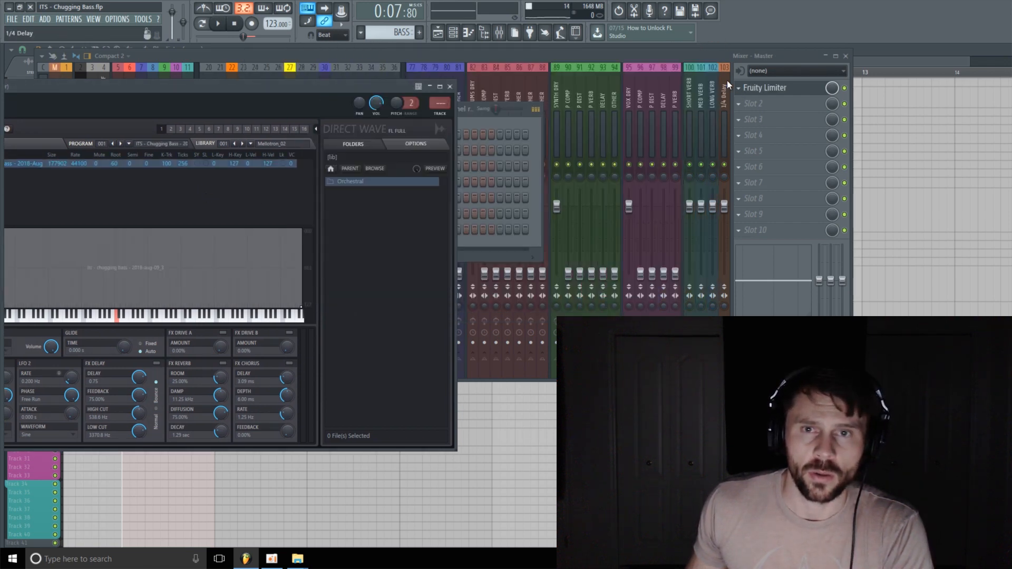
left_click(476, 55)
left_click(349, 93)
left_click(324, 98)
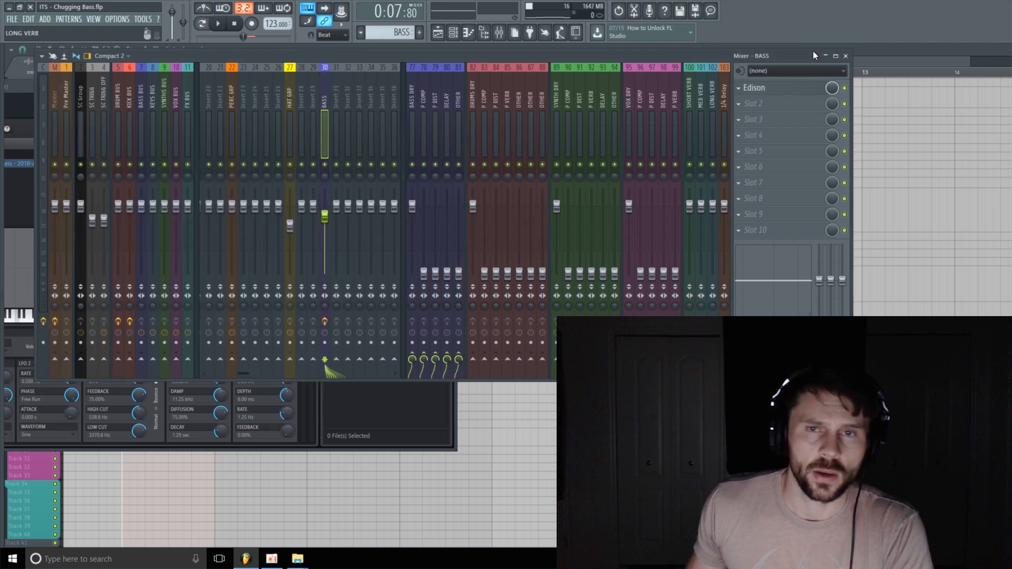
left_click(743, 93)
mouse_move(788, 81)
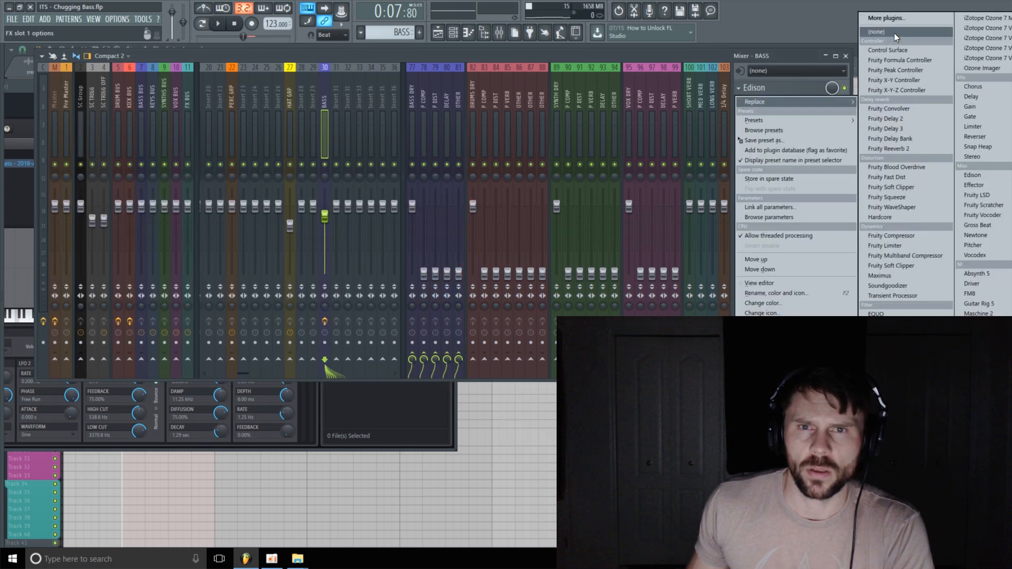
left_click(877, 34)
Step: Route the DirectWave channel to mixer track 30 and open its piano roll
left_click(453, 32)
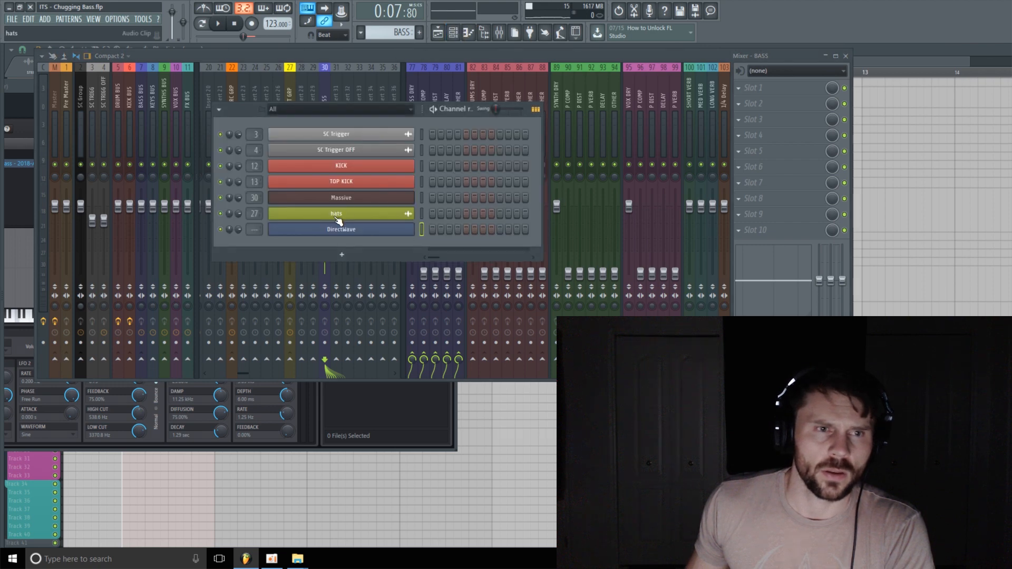
left_click_drag(258, 229, 258, 150)
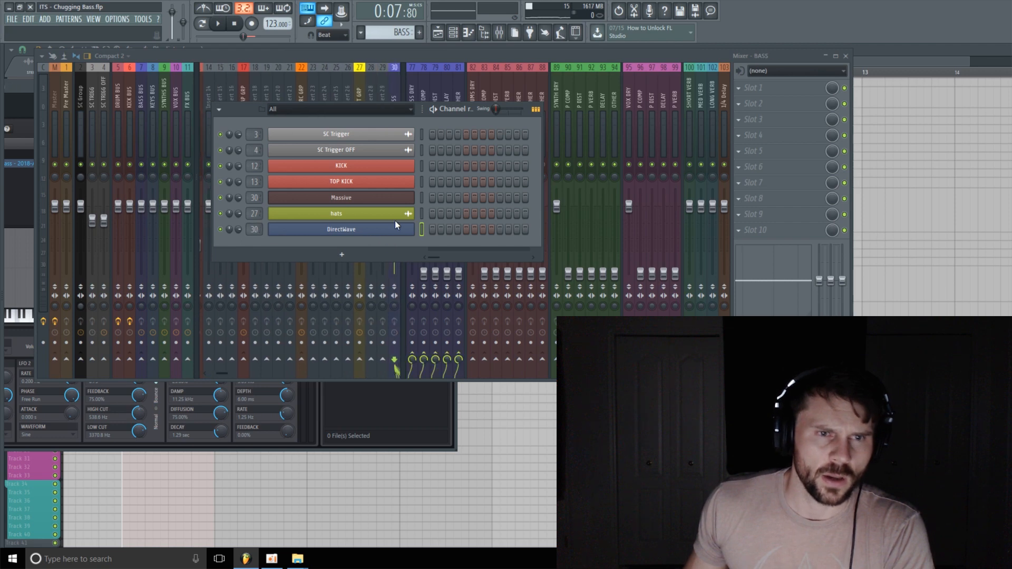
right_click(412, 229)
left_click(436, 228)
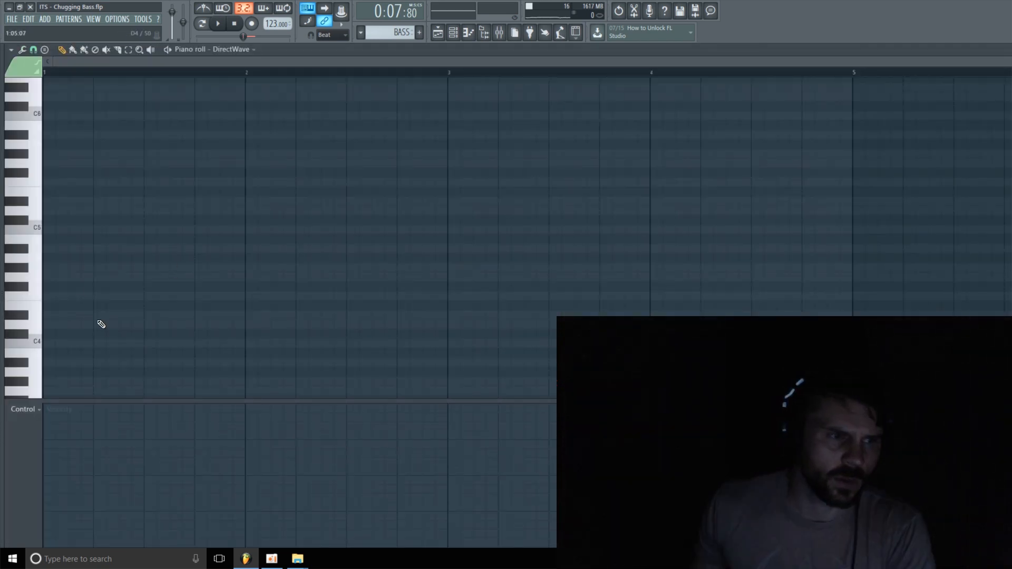
Step: Draw two back-to-back C5 notes in DirectWave's piano roll, each half a bar long, filling bar 1
scroll(84, 307, "down", 1)
scroll(59, 258, "down", 2)
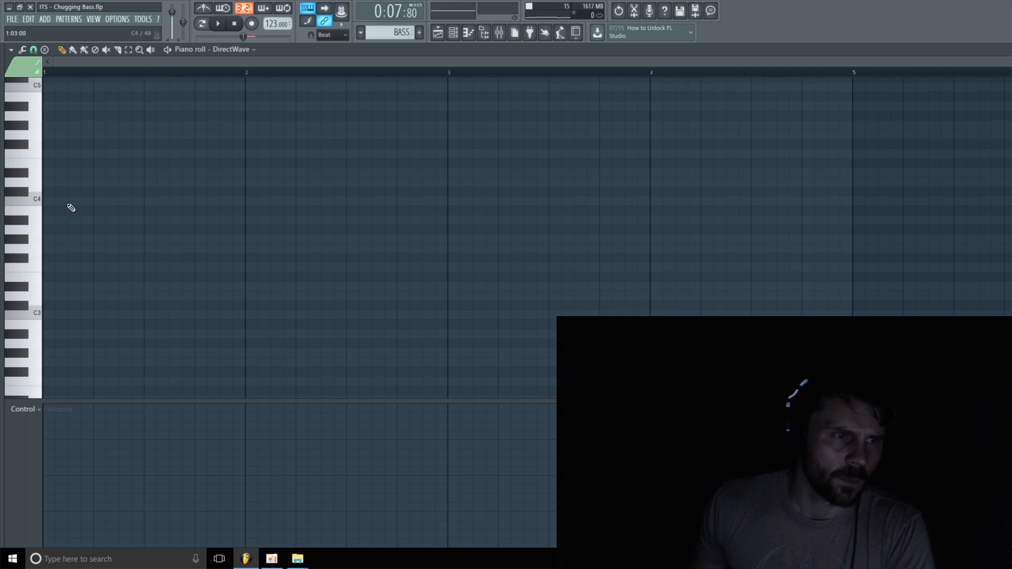
left_click(81, 143)
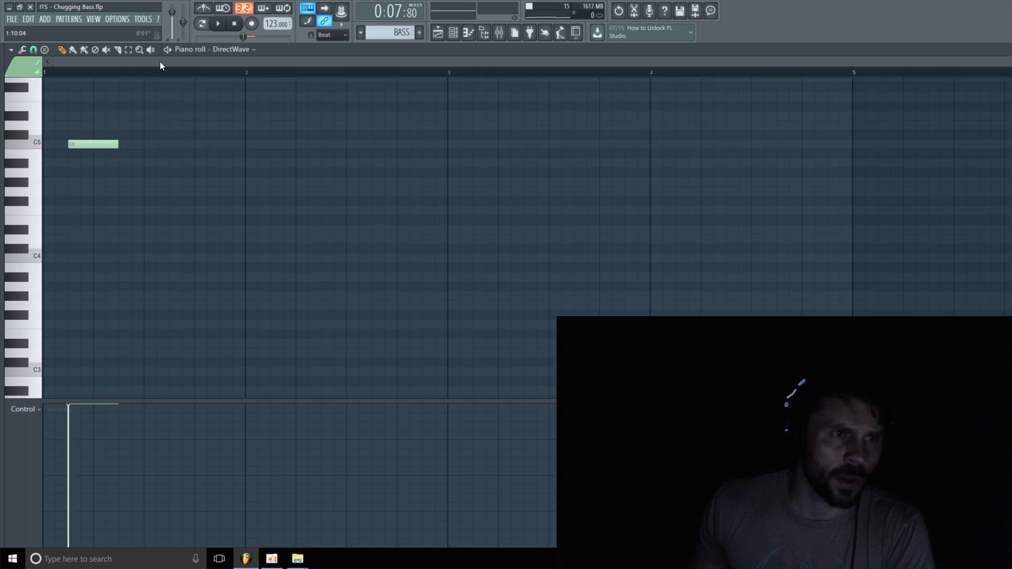
left_click_drag(83, 144, 78, 148)
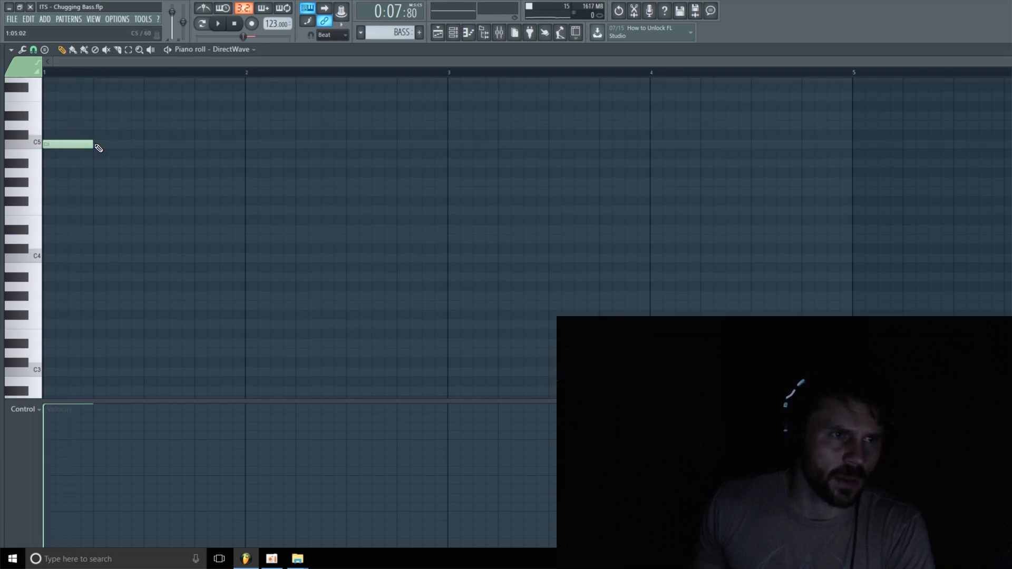
left_click(151, 147)
scroll(145, 233, "up", 2)
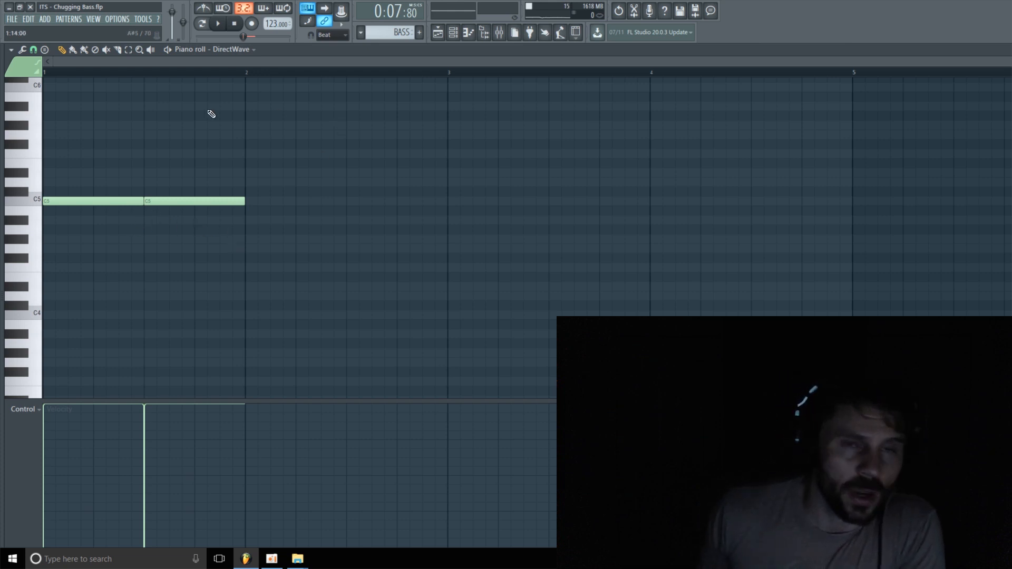
Step: Bring up the channel rack and reopen the DirectWave channel's piano roll from it
key("F6")
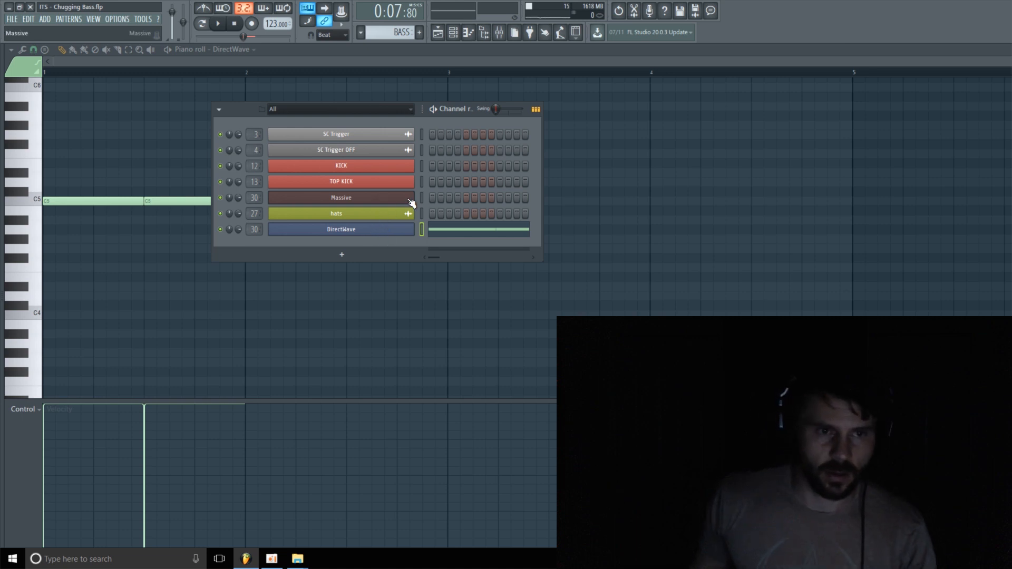
left_click(453, 32)
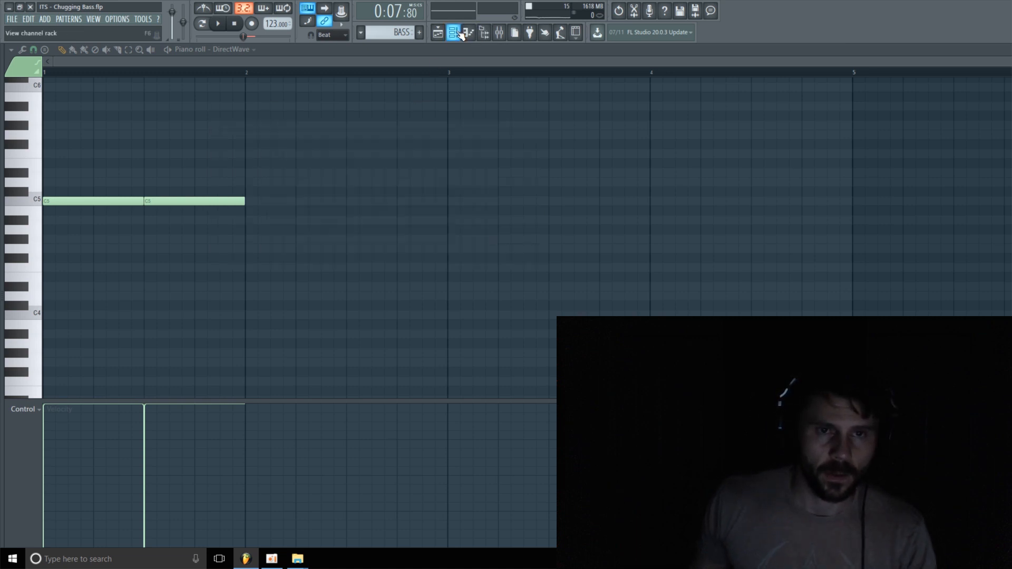
left_click(452, 33)
right_click(415, 227)
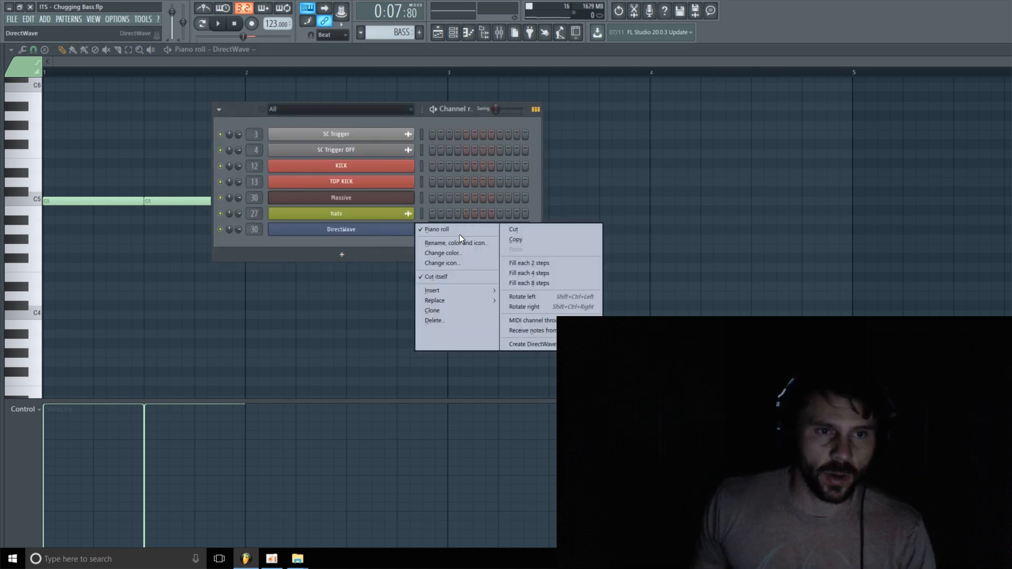
left_click(459, 233)
left_click(438, 230)
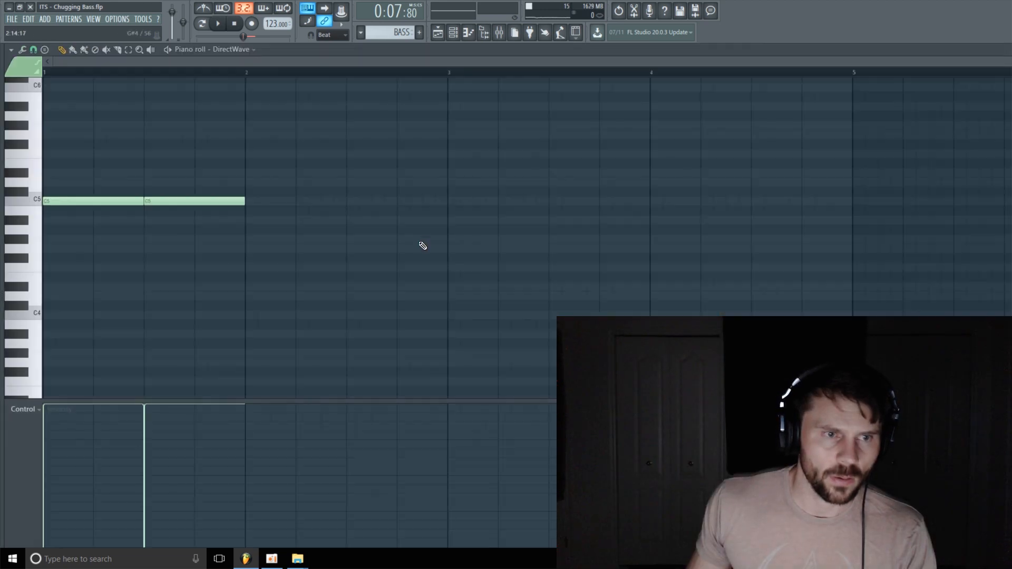
Step: Open DirectWave from the channel rack, show the waveform of its sample, and enlarge the window
left_click(452, 33)
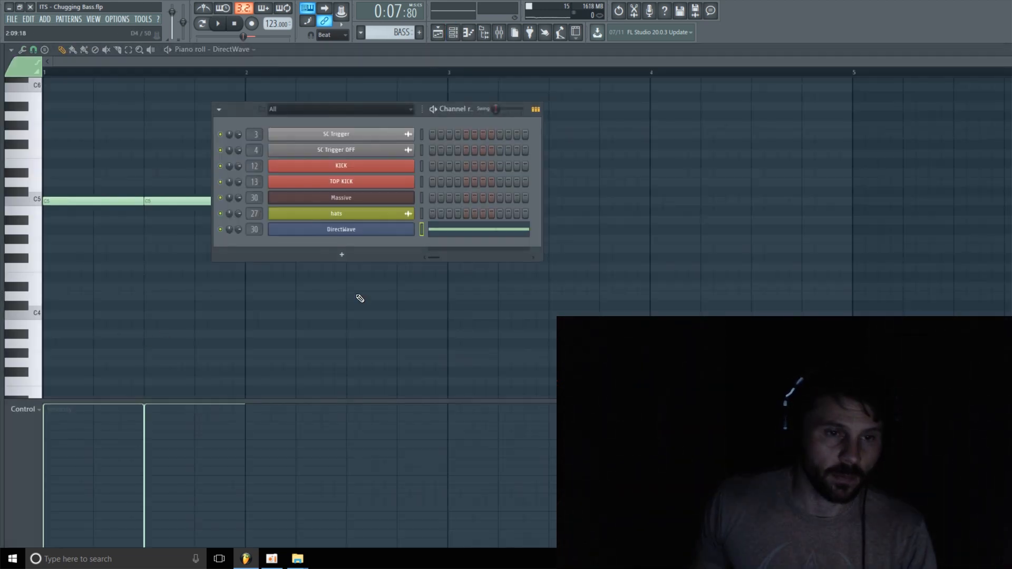
left_click(372, 231)
left_click_drag(299, 84, 489, 66)
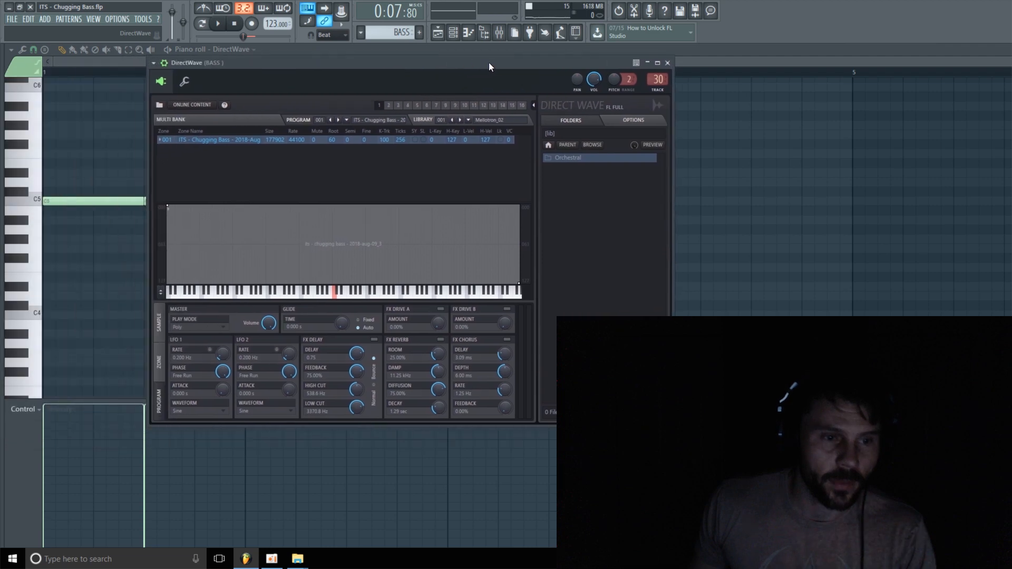
left_click(162, 321)
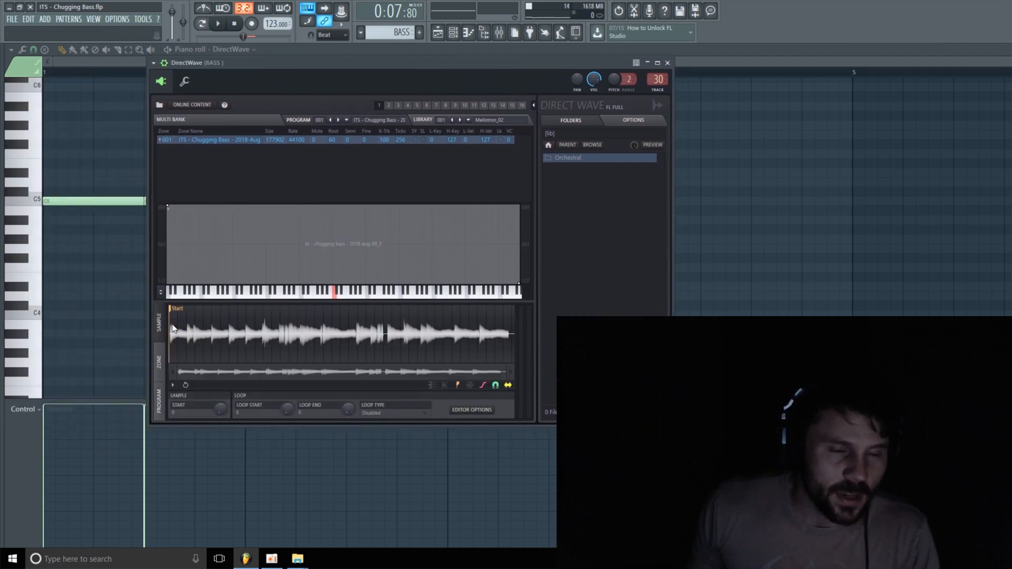
left_click(658, 64)
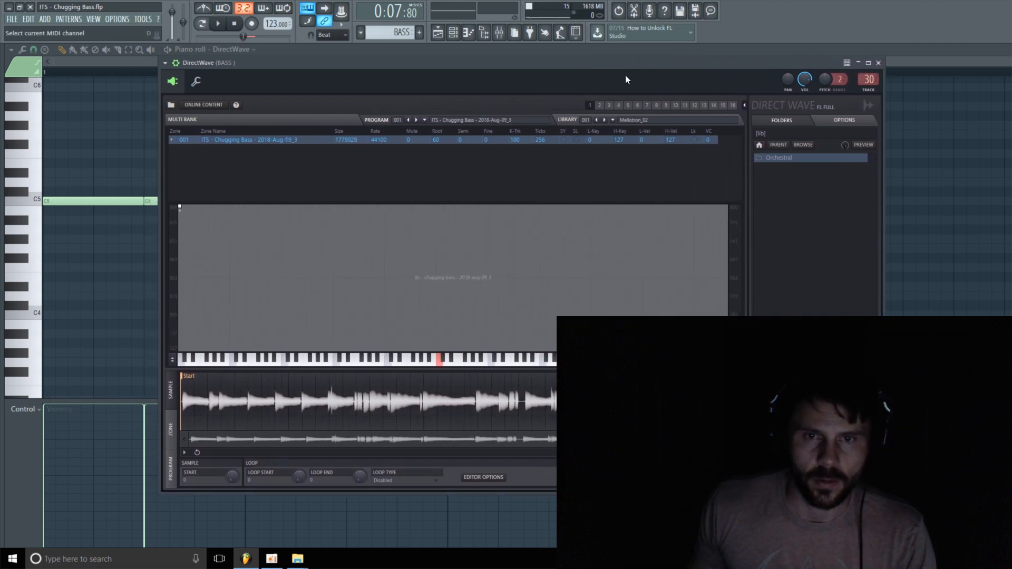
Step: Reposition the DirectWave window and, with playback running, shift the sample's start point to about 481757
left_click_drag(598, 64, 490, 46)
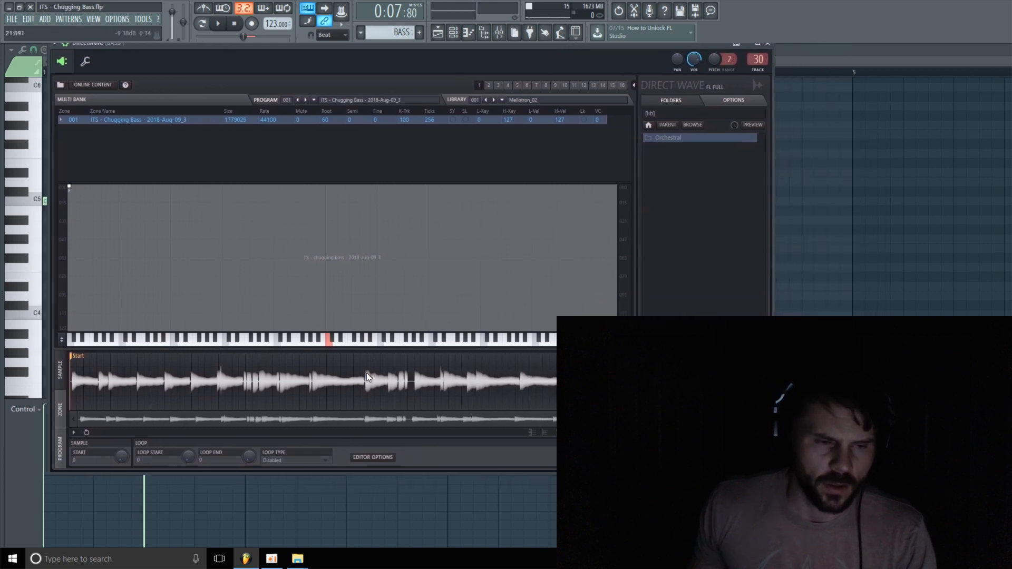
left_click_drag(575, 53, 463, 34)
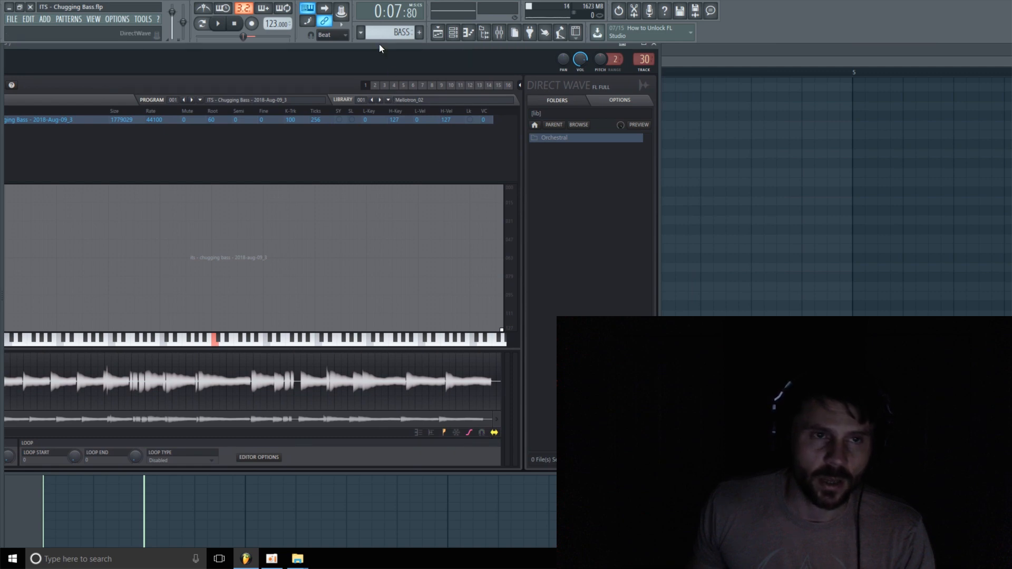
left_click_drag(382, 47, 462, 29)
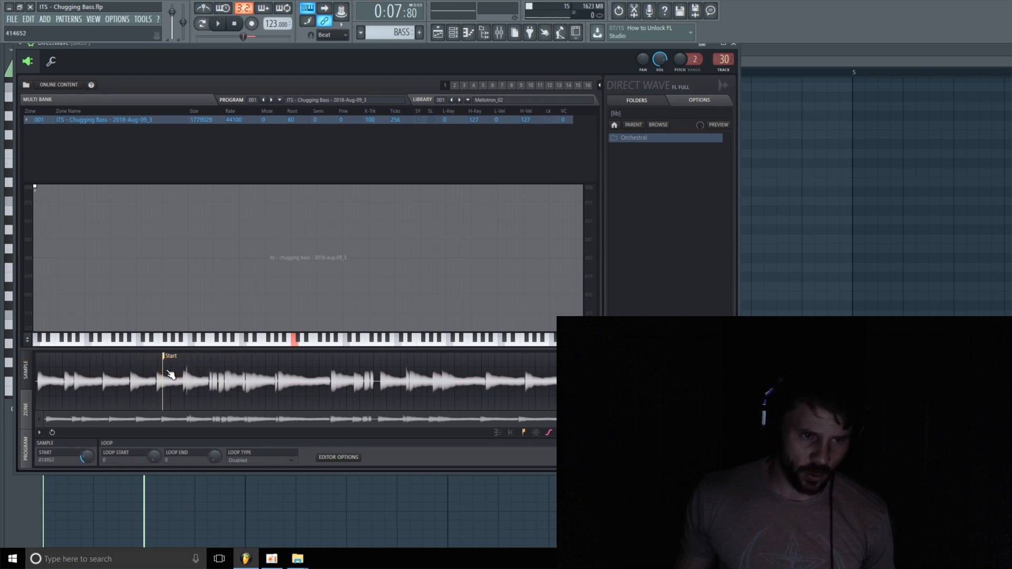
key("space")
left_click_drag(169, 358, 177, 365)
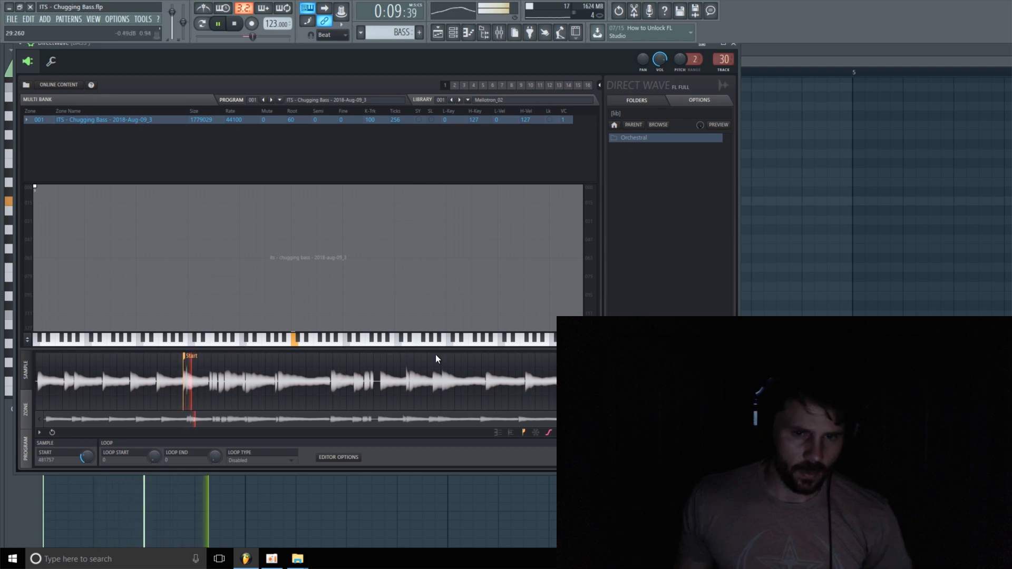
Step: Move the DirectWave sample's start point to about 697783 while auditioning, stop playback, and close the DirectWave window
scroll(316, 390, "up", 3)
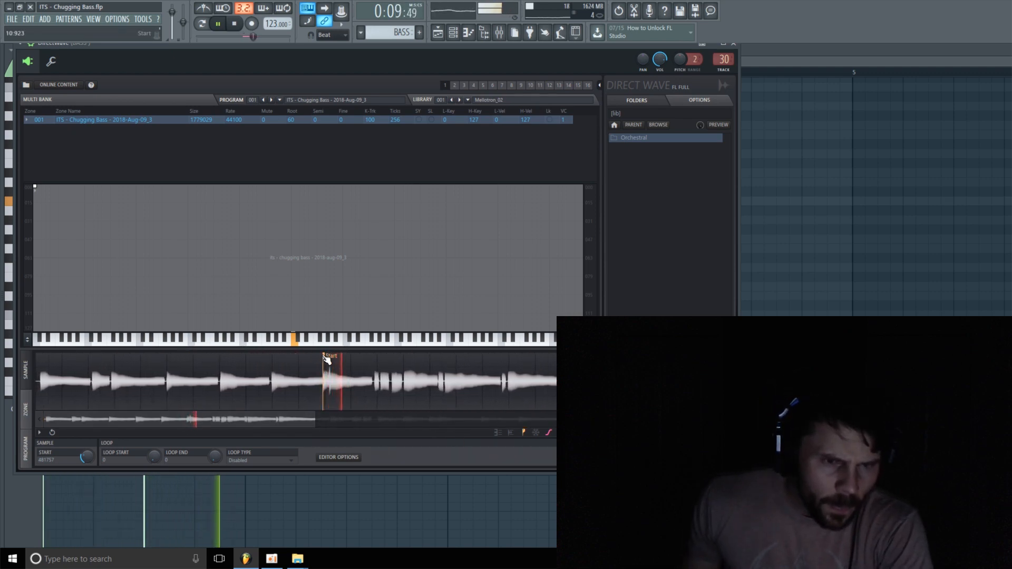
mouse_move(323, 356)
left_mouse_down()
mouse_move(296, 358)
mouse_move(464, 363)
left_mouse_up()
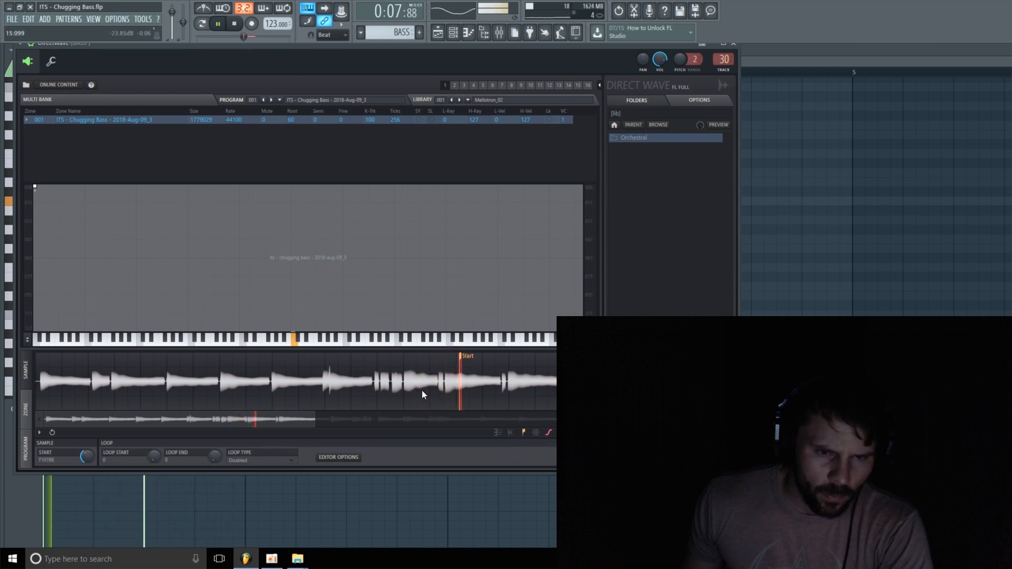
left_click_drag(311, 420, 377, 417)
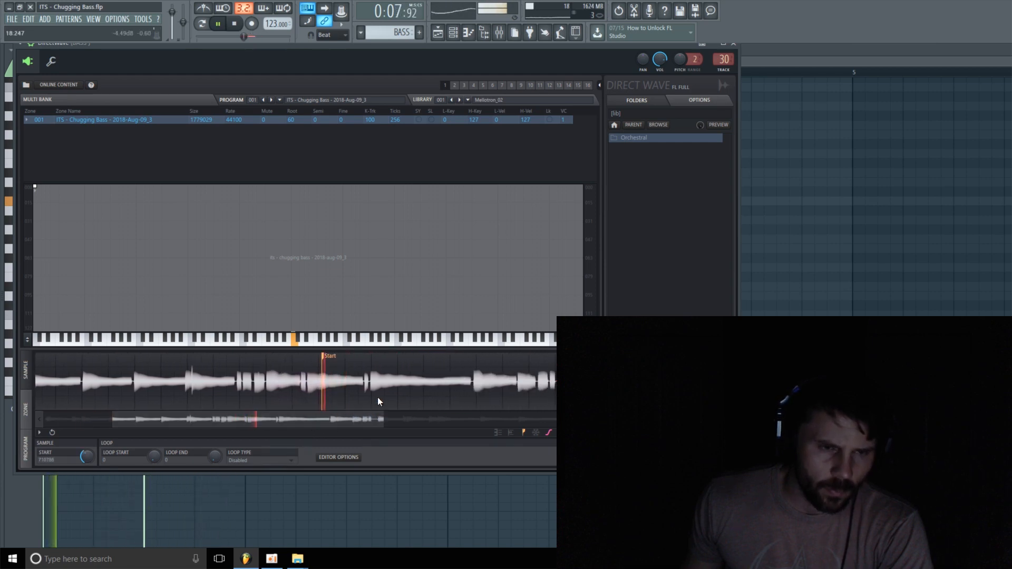
mouse_move(327, 357)
left_mouse_down()
mouse_move(302, 367)
mouse_move(273, 356)
mouse_move(329, 357)
left_mouse_up()
left_click_drag(385, 419, 412, 420)
mouse_move(300, 358)
left_mouse_down()
mouse_move(451, 362)
mouse_move(258, 361)
mouse_move(295, 359)
left_mouse_up()
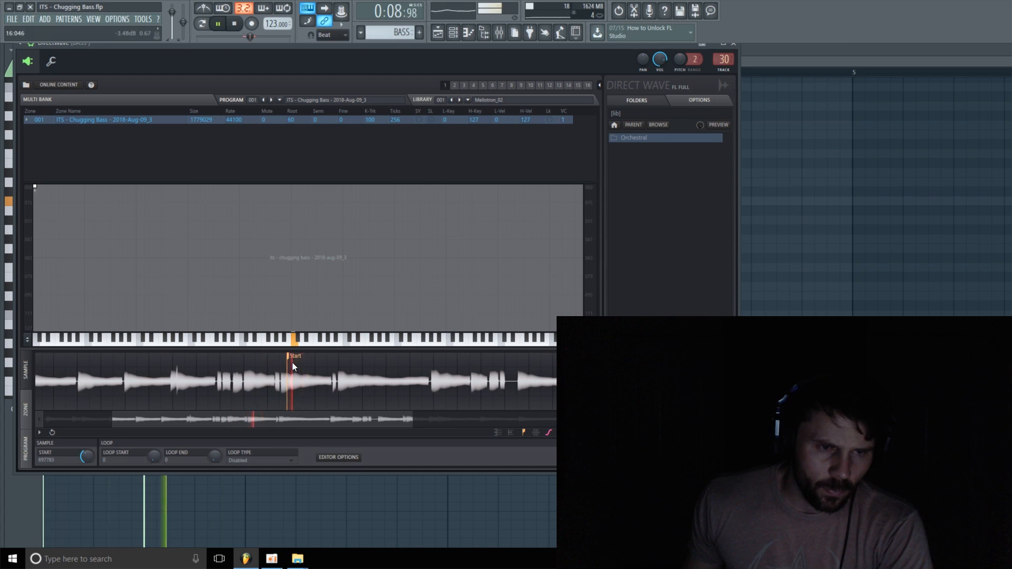
key("space")
left_click(771, 56)
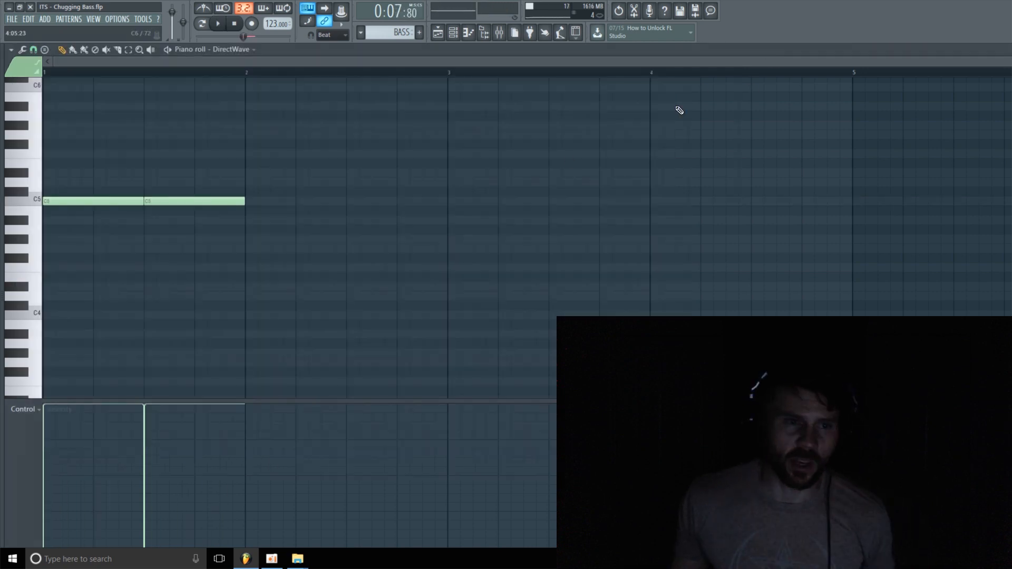
Step: Replace the two half-bar notes with four back-to-back C5 notes, each one beat long, filling bar 1
right_click(239, 200)
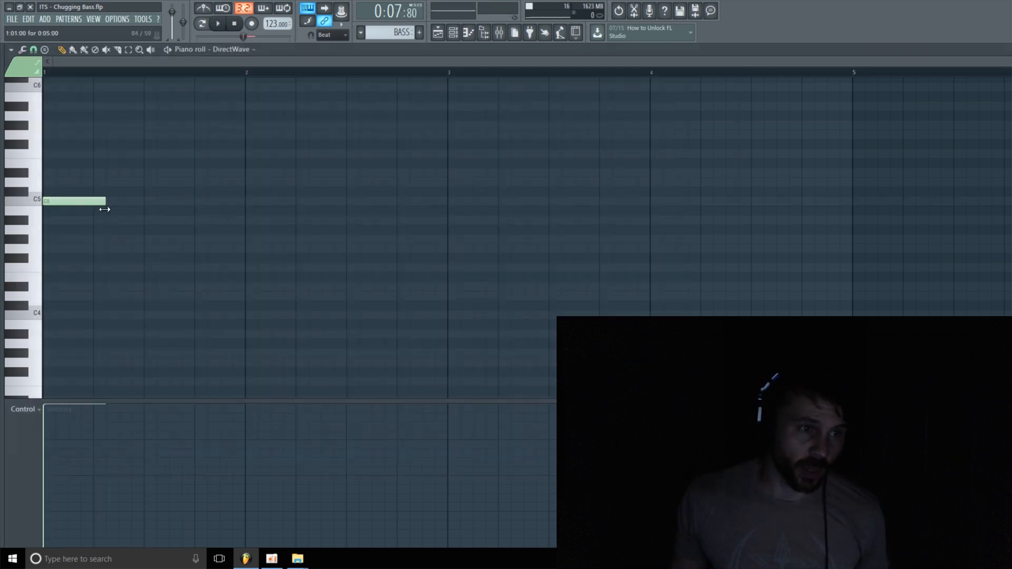
left_click(121, 202)
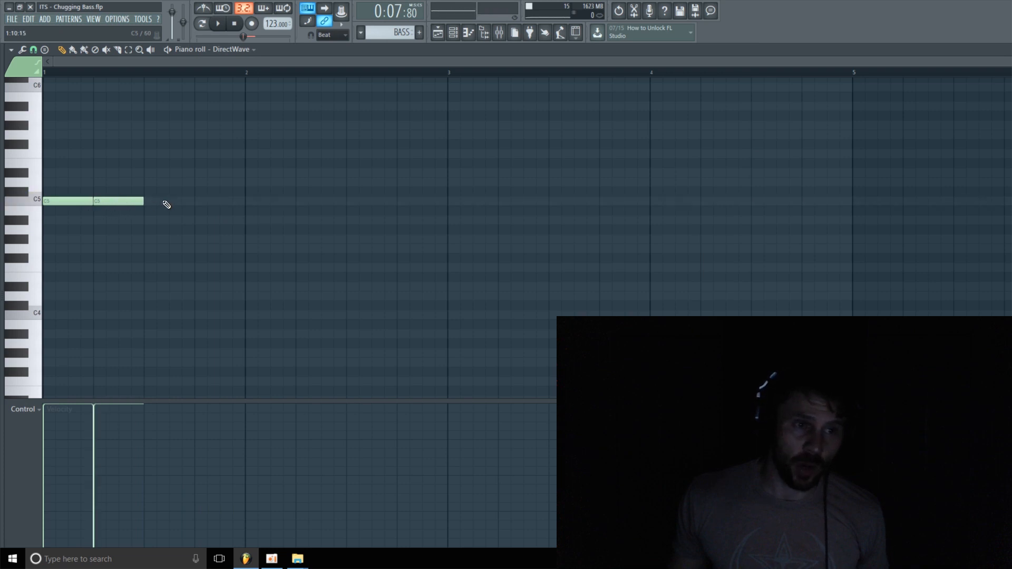
left_click(171, 203)
left_click(219, 203)
Step: Audition the four-note pattern and bring up the mixer with the BASS track selected
key("space")
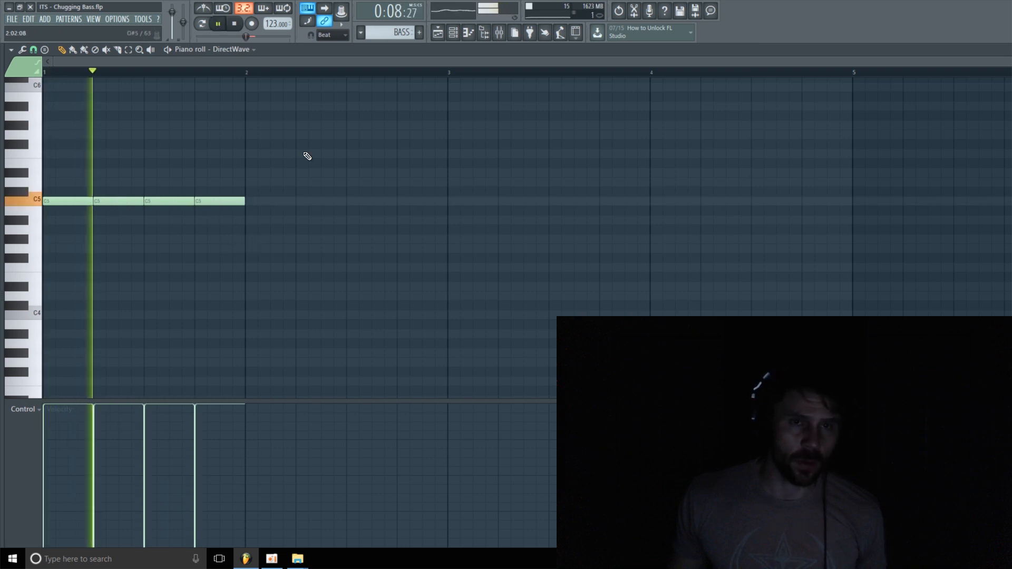
left_click(499, 32)
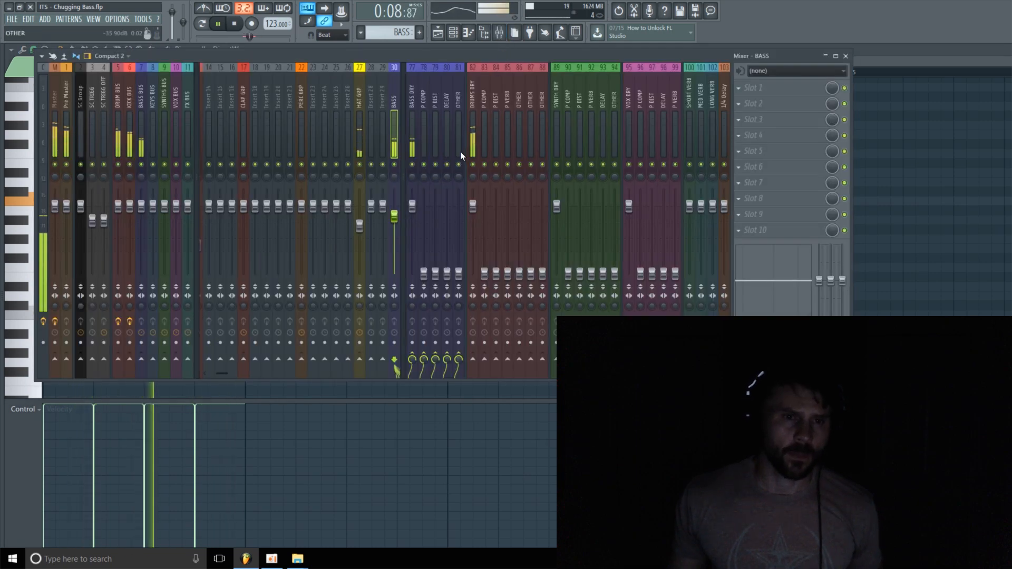
key("space")
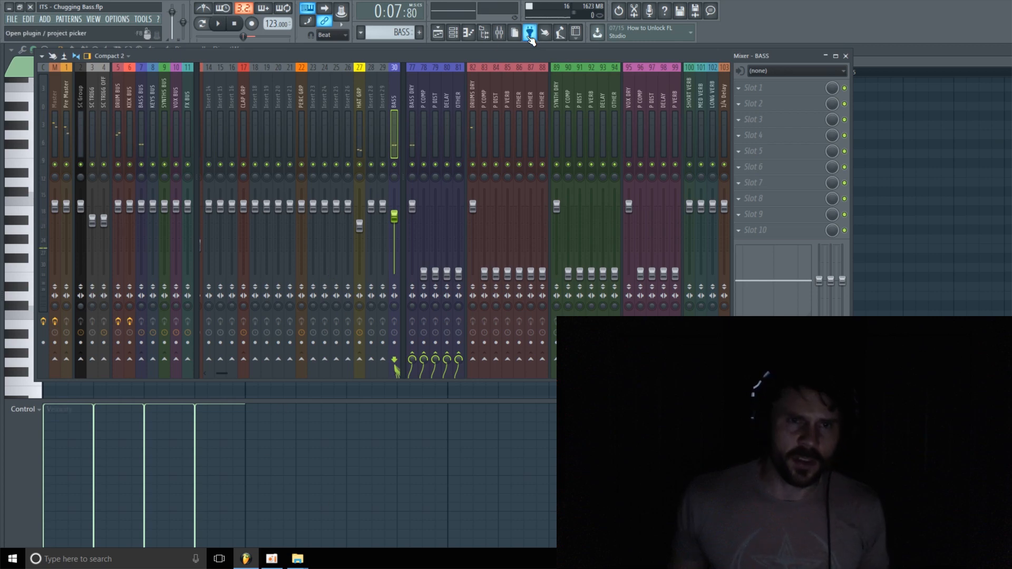
Step: Reopen DirectWave from the channel rack, examine the waveform before the sample's start point, and close it
left_click(453, 32)
left_click(404, 235)
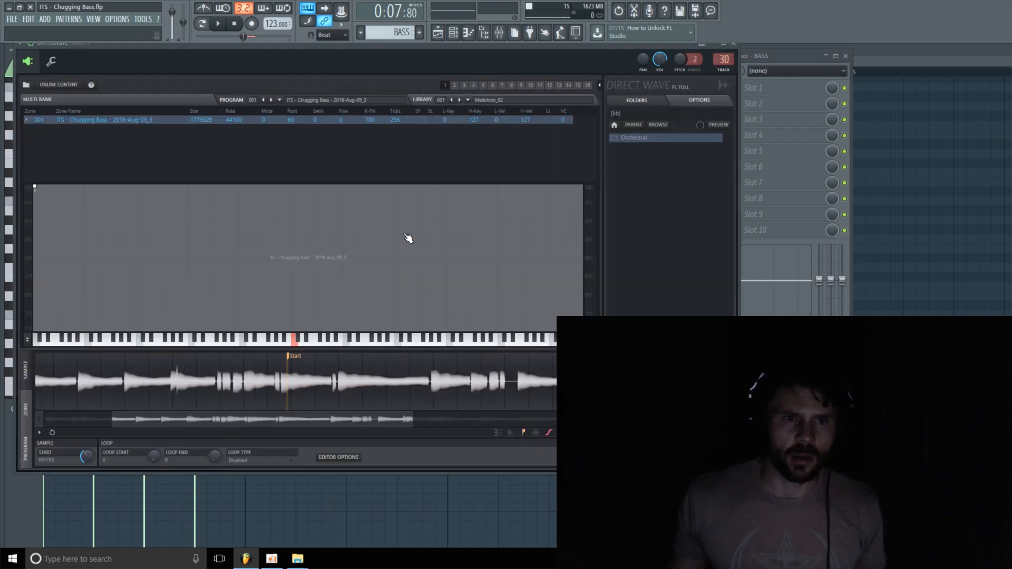
mouse_move(367, 423)
left_mouse_down()
mouse_move(267, 410)
mouse_move(358, 418)
left_mouse_up()
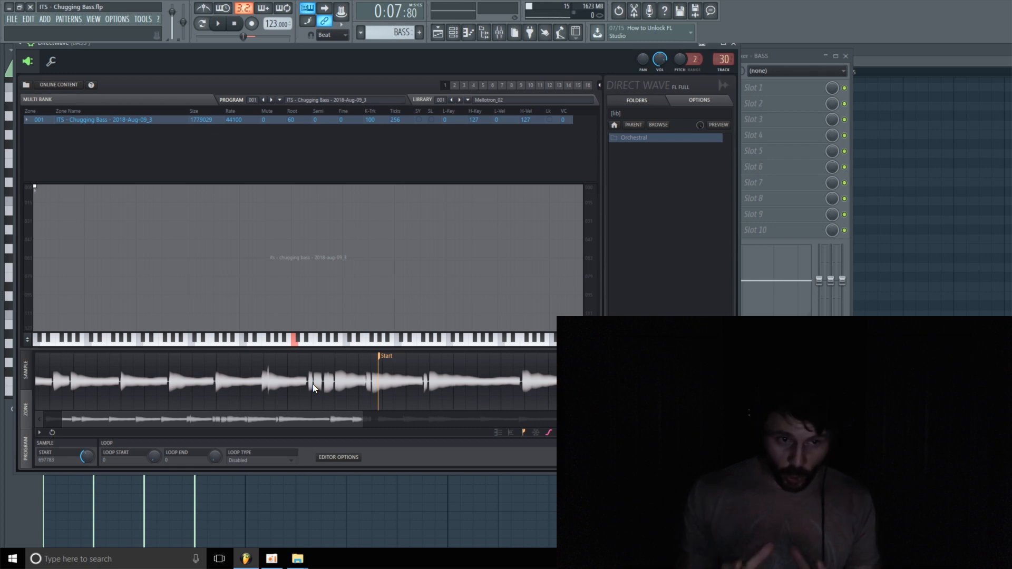
scroll(342, 419, "down", 1)
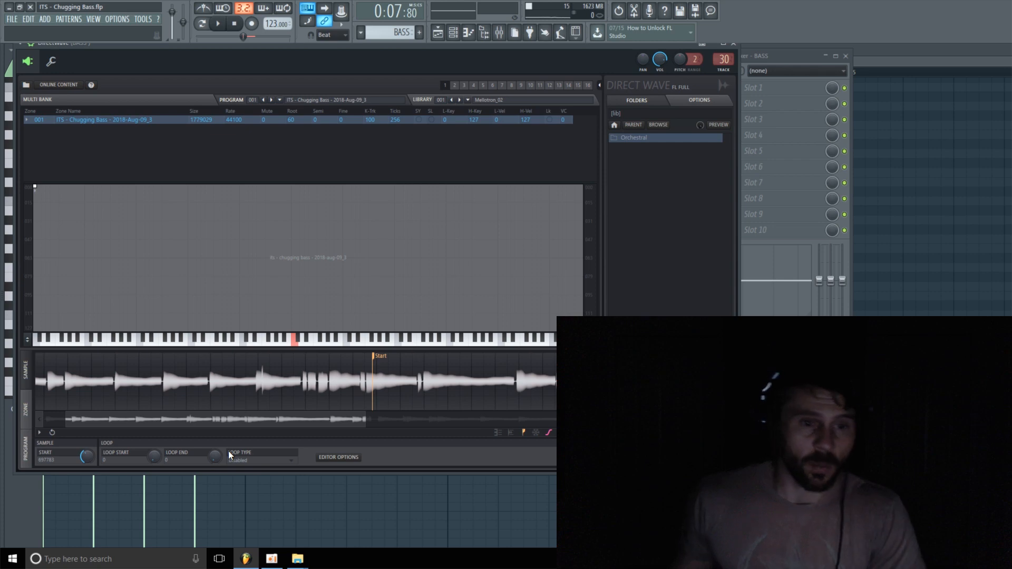
left_click_drag(301, 423, 252, 416)
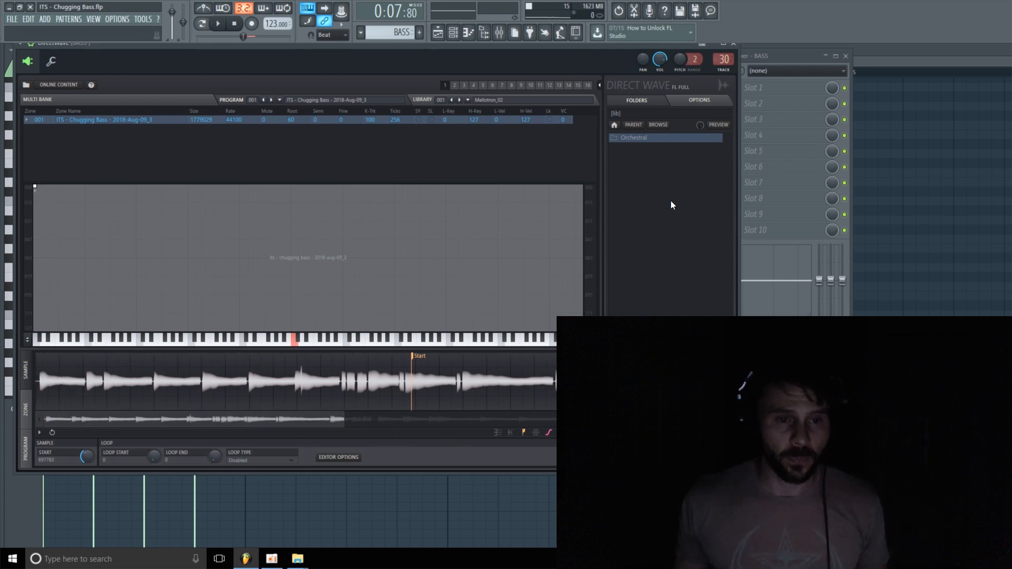
left_click(733, 44)
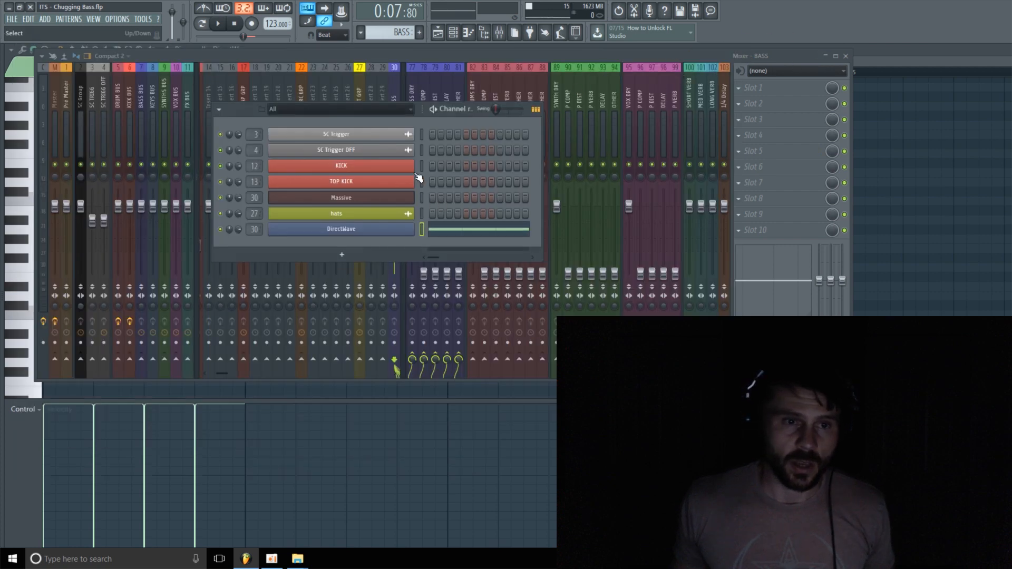
Step: Load the Omega N plugin into the first effect slot of the BASS mixer track and reposition its window
left_click_drag(252, 112, 105, 106)
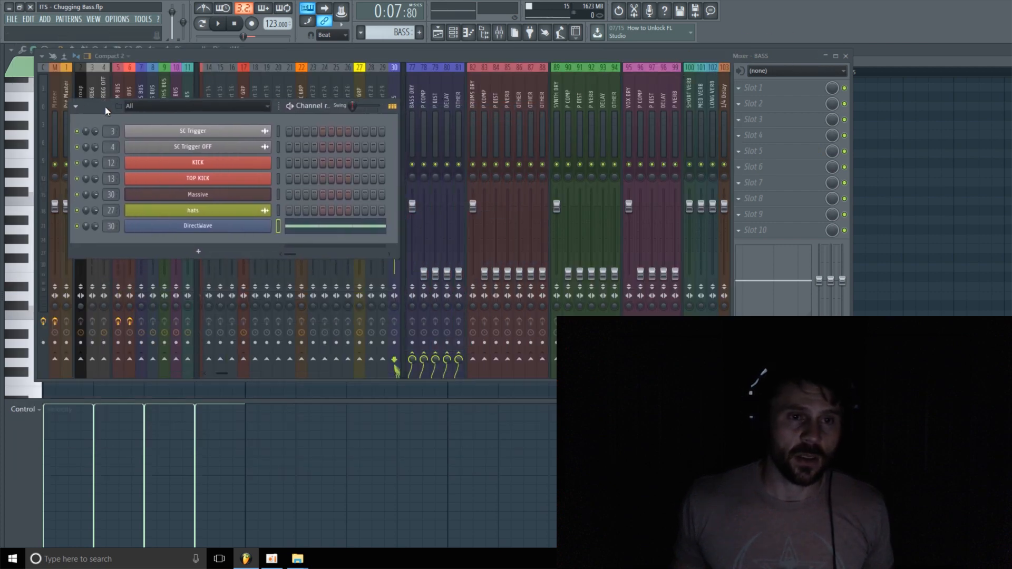
left_click(768, 89)
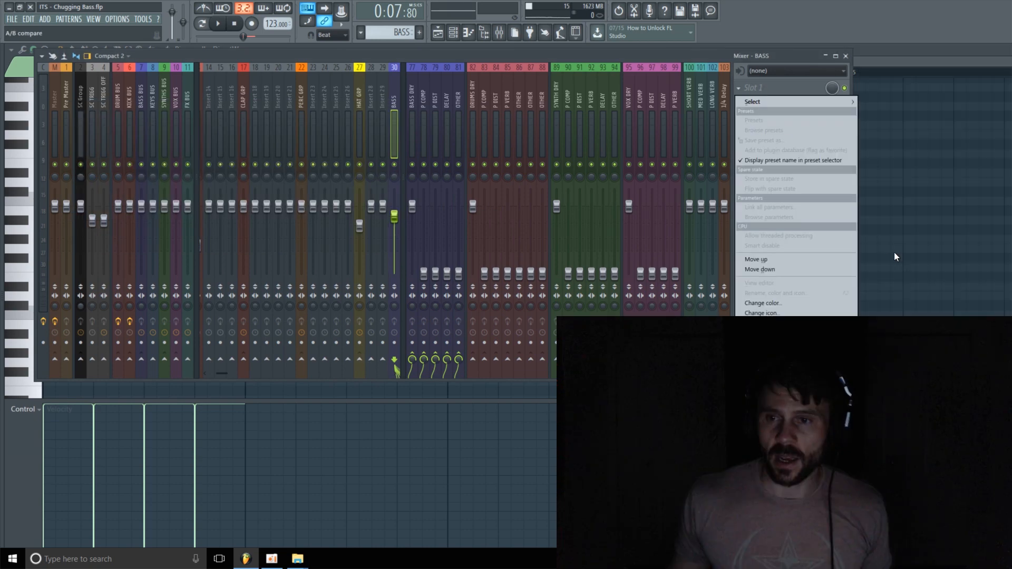
mouse_move(794, 101)
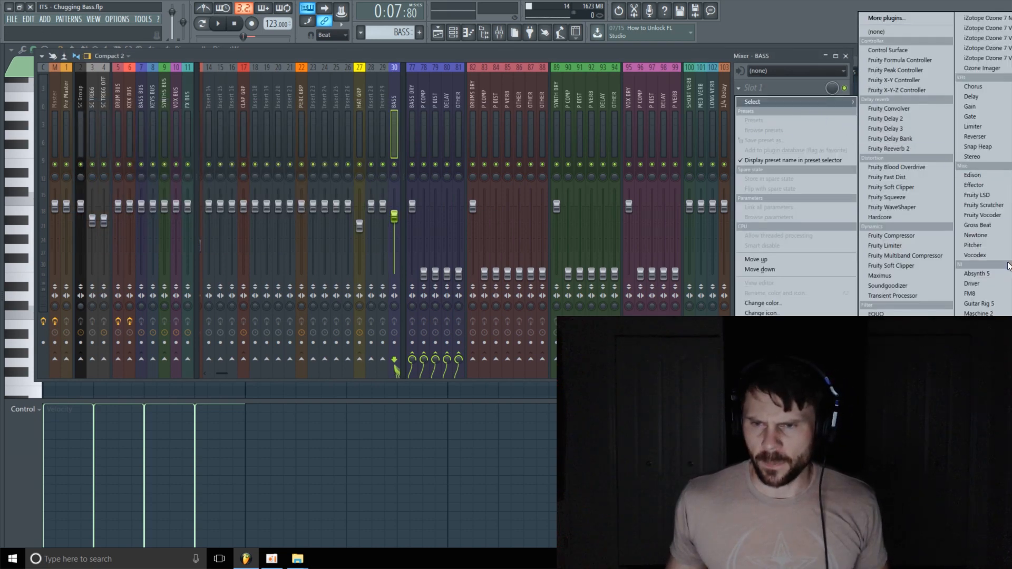
left_click(975, 354)
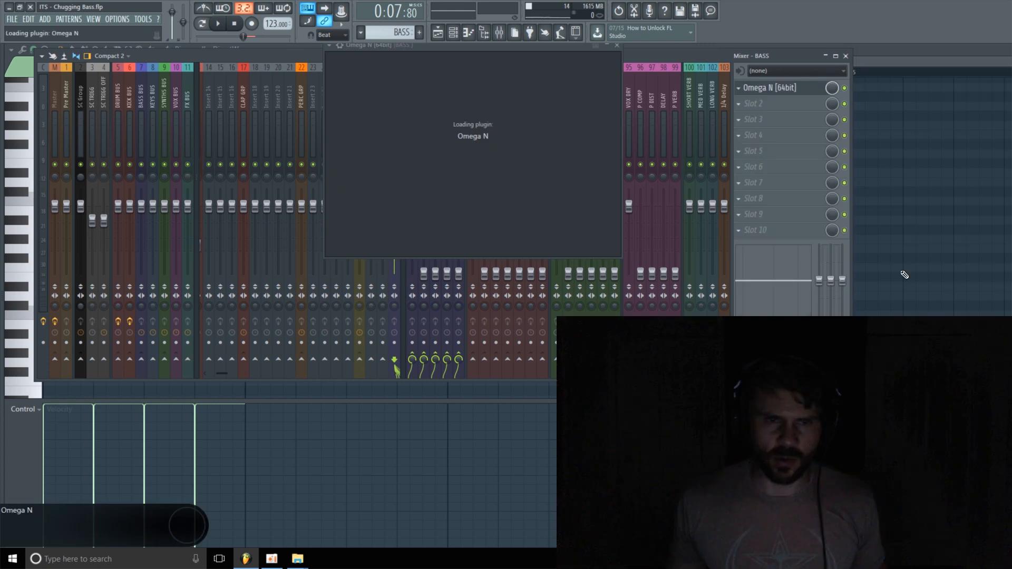
left_click_drag(508, 48, 451, 63)
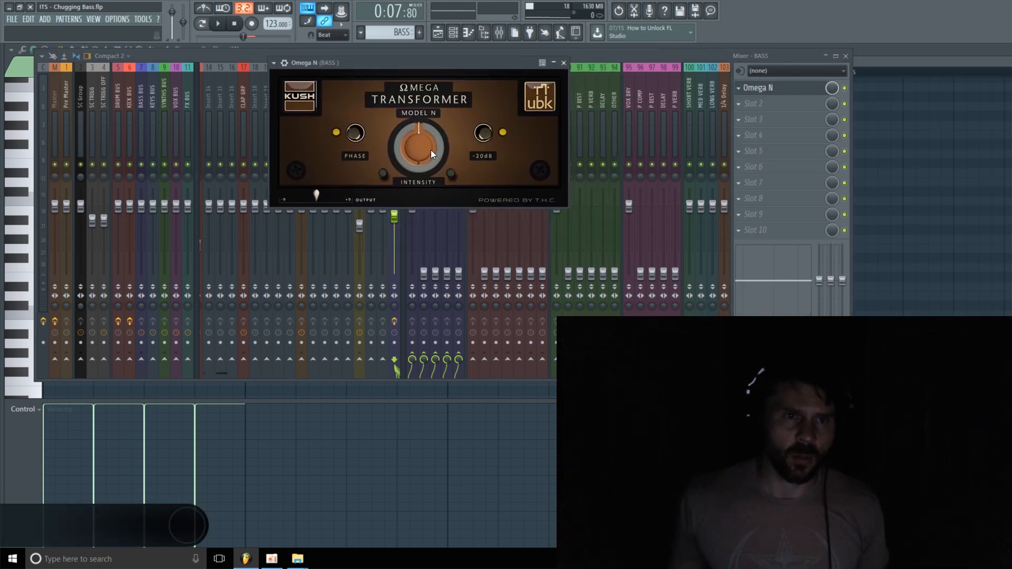
Step: Set Omega N's Intensity to about 70.4% and compare the bass with the effect bypassed and enabled during playback
left_click_drag(420, 144, 428, 131)
key("space")
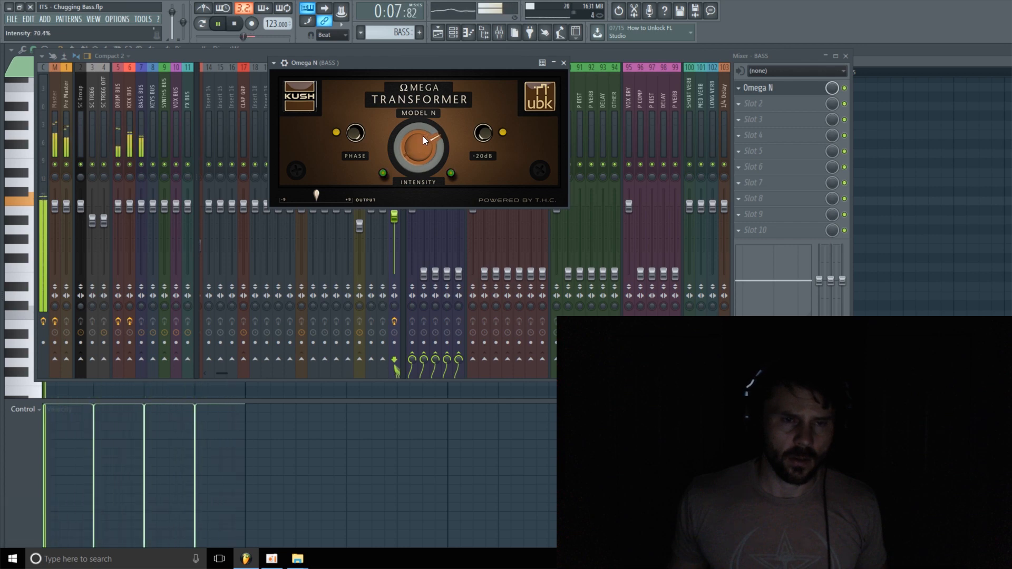
left_click(845, 88)
left_click(845, 89)
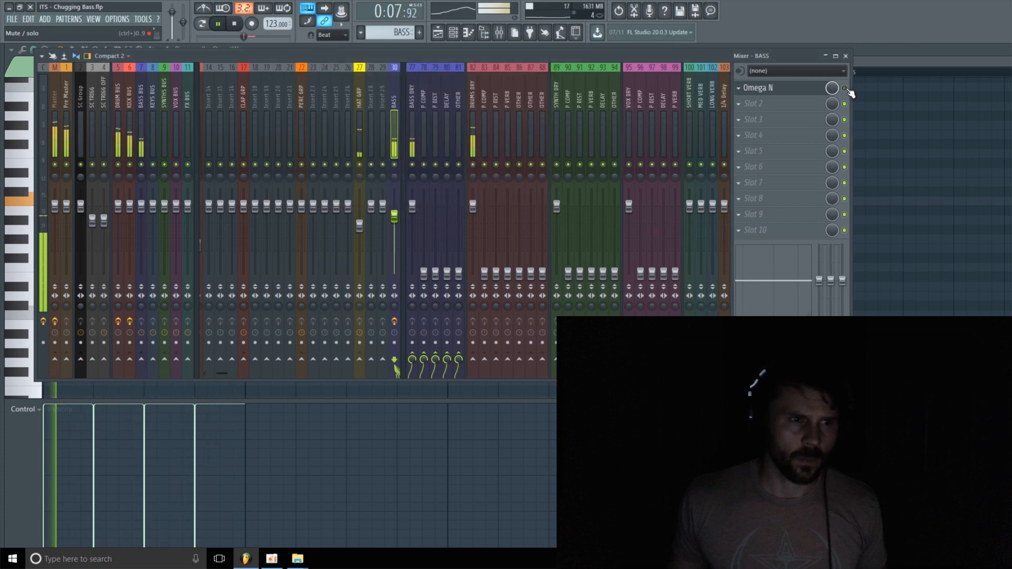
Step: Lower Omega N's output level to -3.2 dB, toggling the effect off and on to match the bypassed loudness
left_click(784, 94)
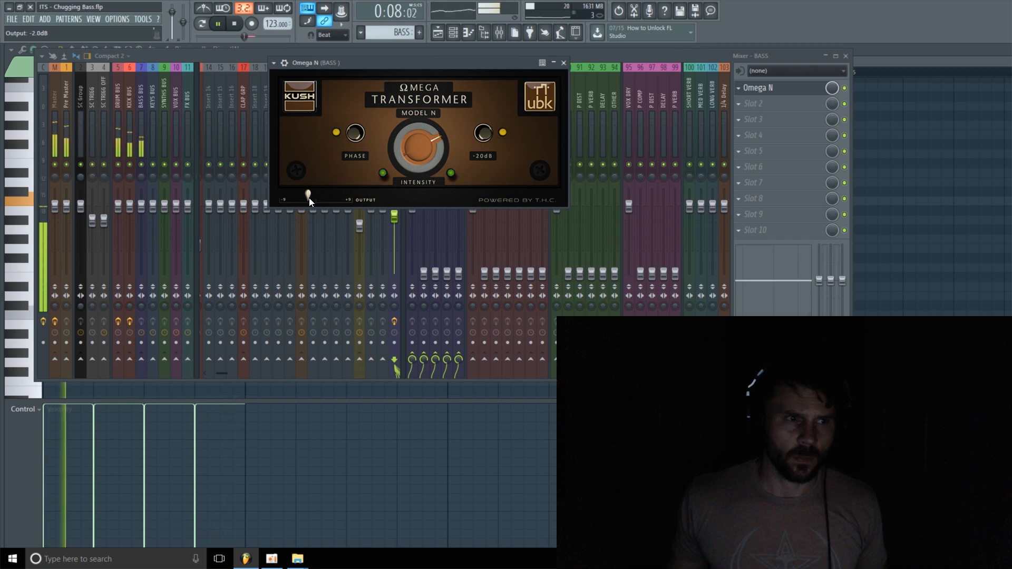
left_click_drag(309, 198, 307, 198)
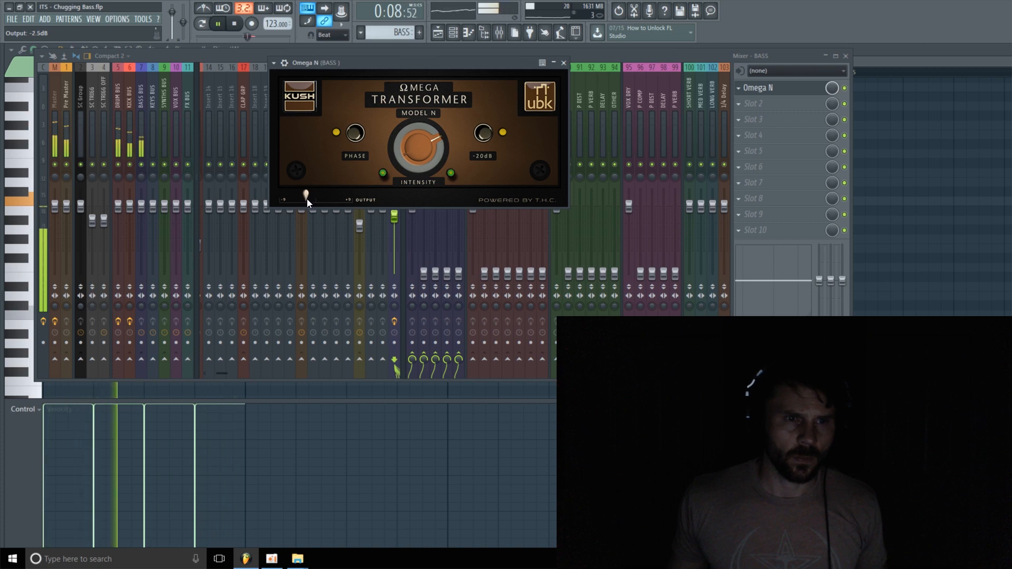
left_click(845, 90)
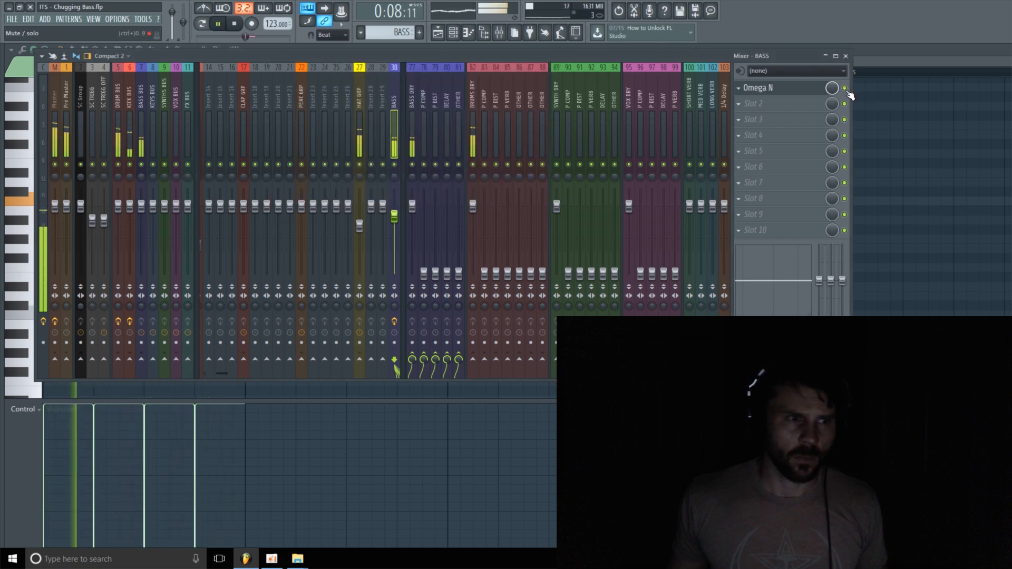
left_click(796, 88)
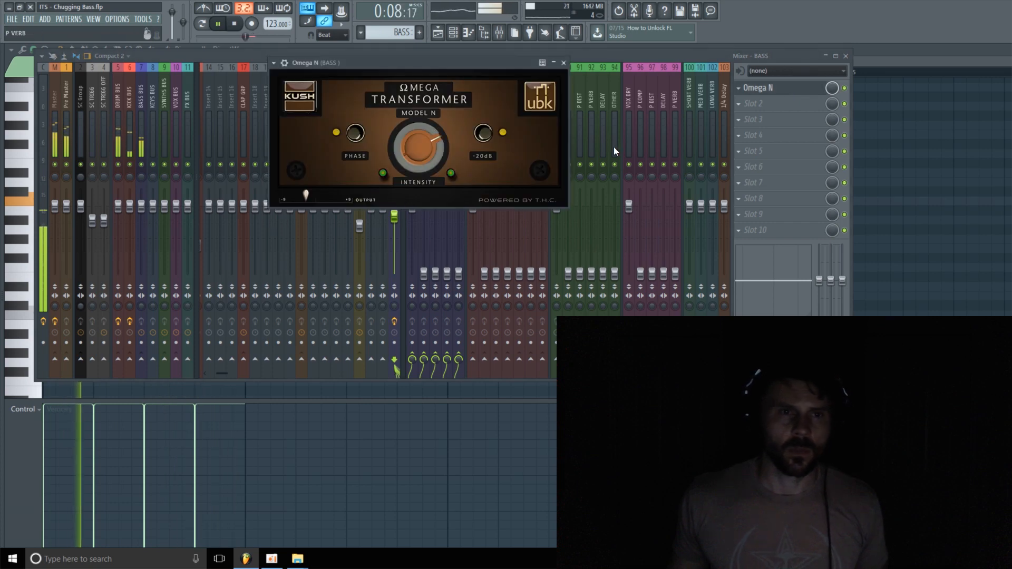
left_click_drag(306, 196, 303, 198)
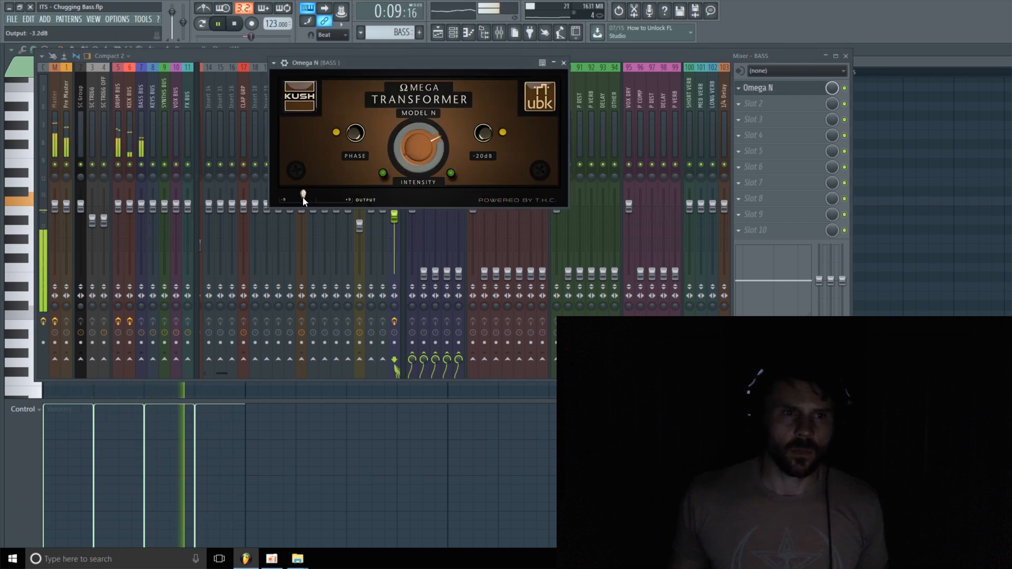
left_click(844, 89)
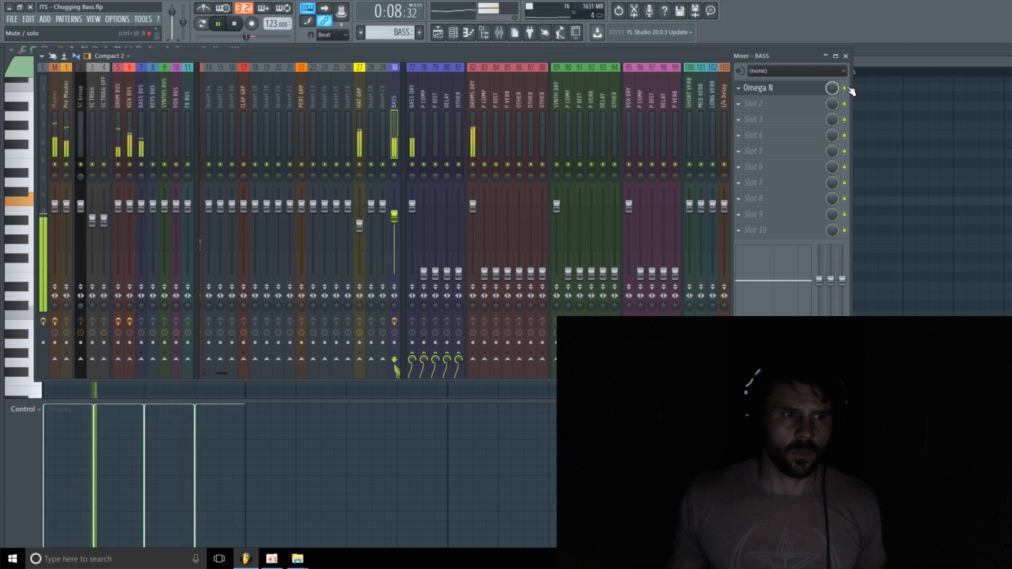
left_click(845, 89)
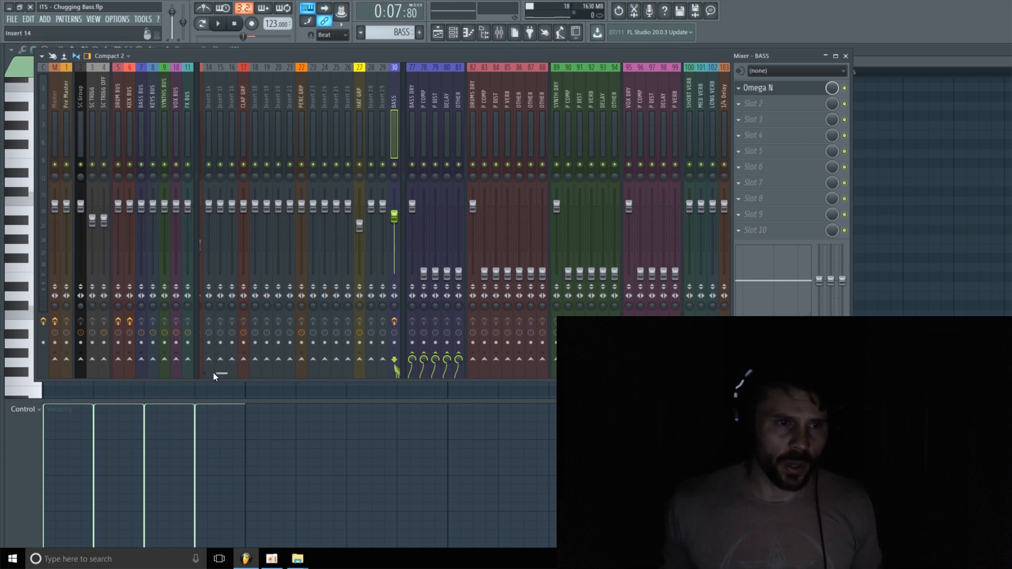
Step: Load Fruity Reeverb 2 into the BASS track's second effect slot and shorten its decay time
left_click_drag(213, 372, 227, 371)
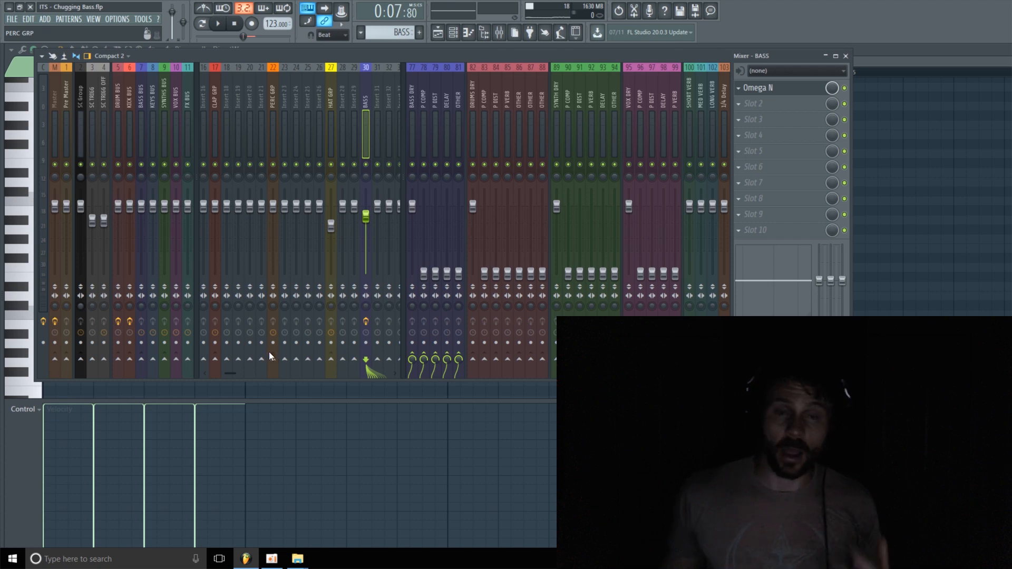
left_click(784, 109)
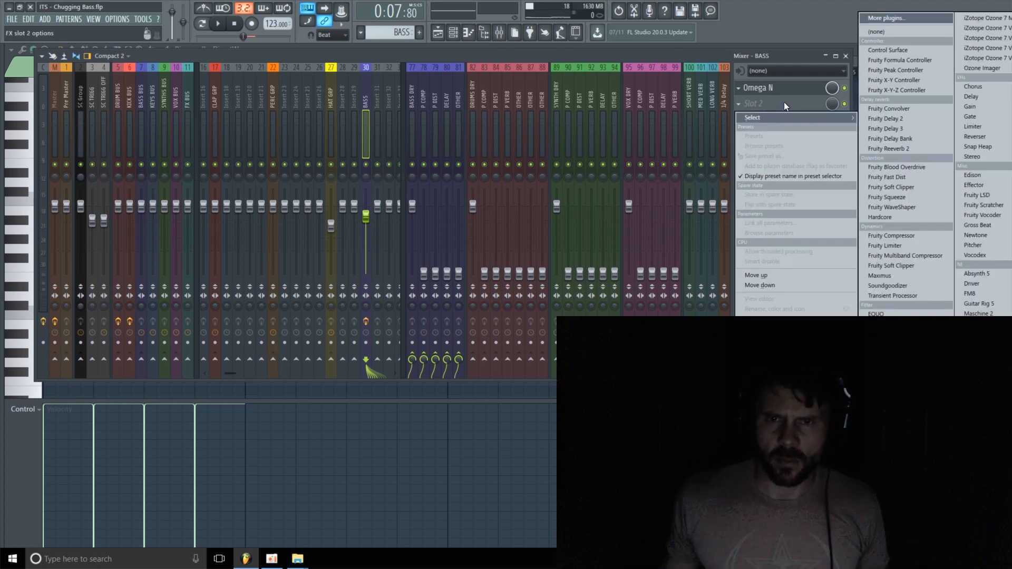
mouse_move(813, 120)
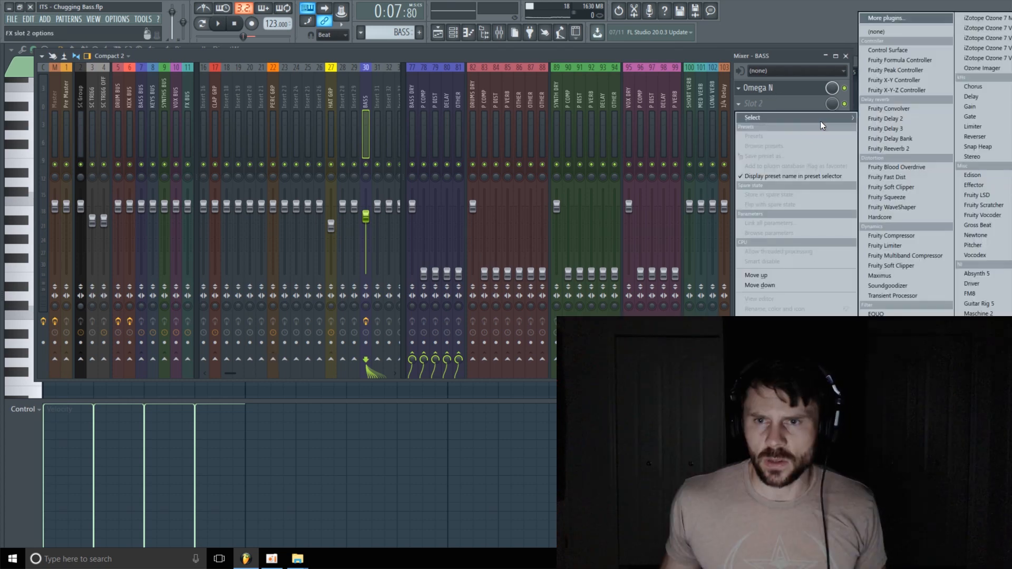
left_click(919, 147)
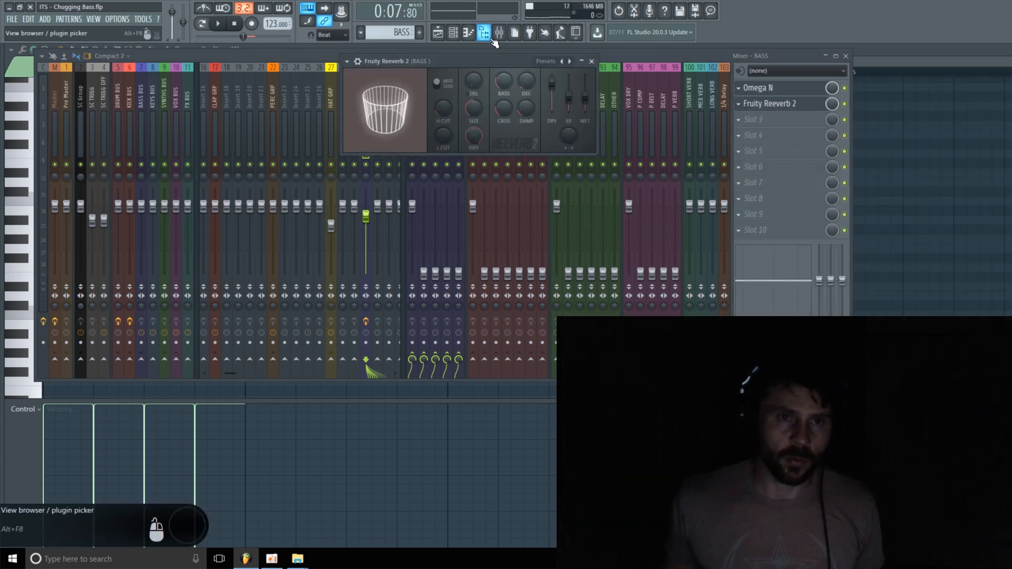
left_click_drag(496, 62, 402, 74)
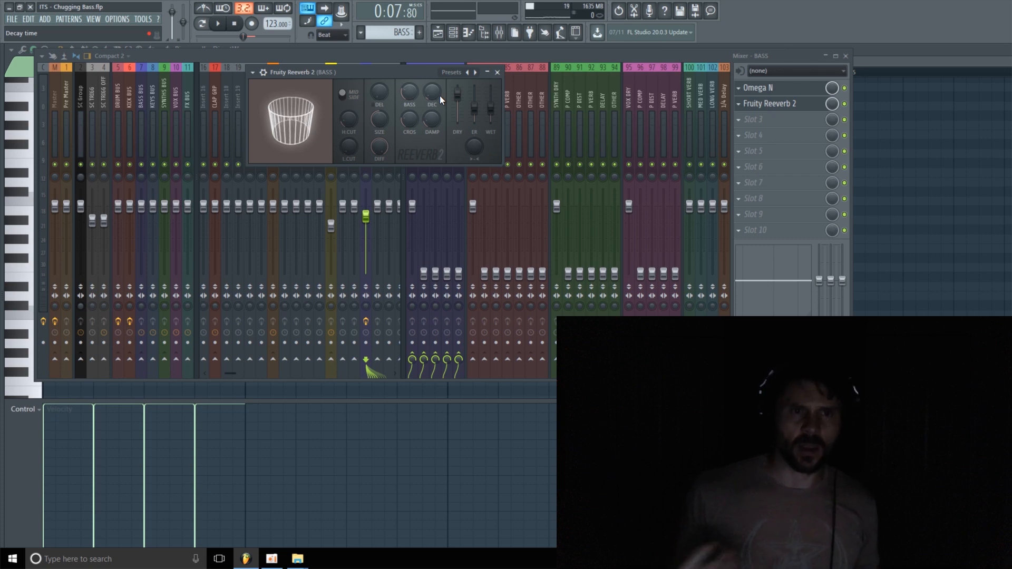
mouse_move(439, 96)
left_mouse_down()
mouse_move(424, 108)
mouse_move(442, 91)
mouse_move(432, 90)
mouse_move(432, 105)
left_mouse_up()
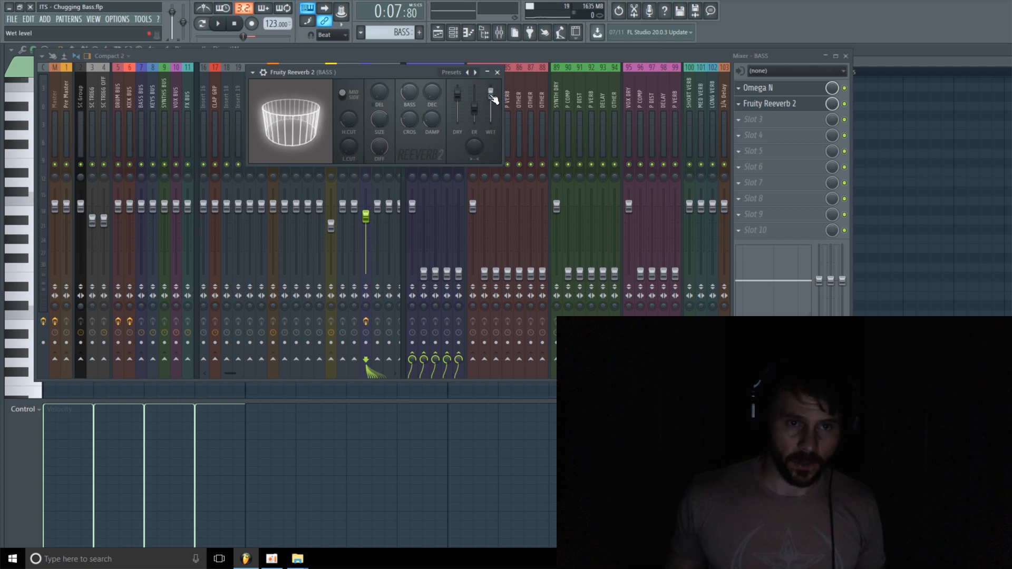
Step: Lower Fruity Reeverb 2's wet level while auditioning the bass, close the reverb, and stop playback
key("space")
left_click_drag(493, 99, 491, 116)
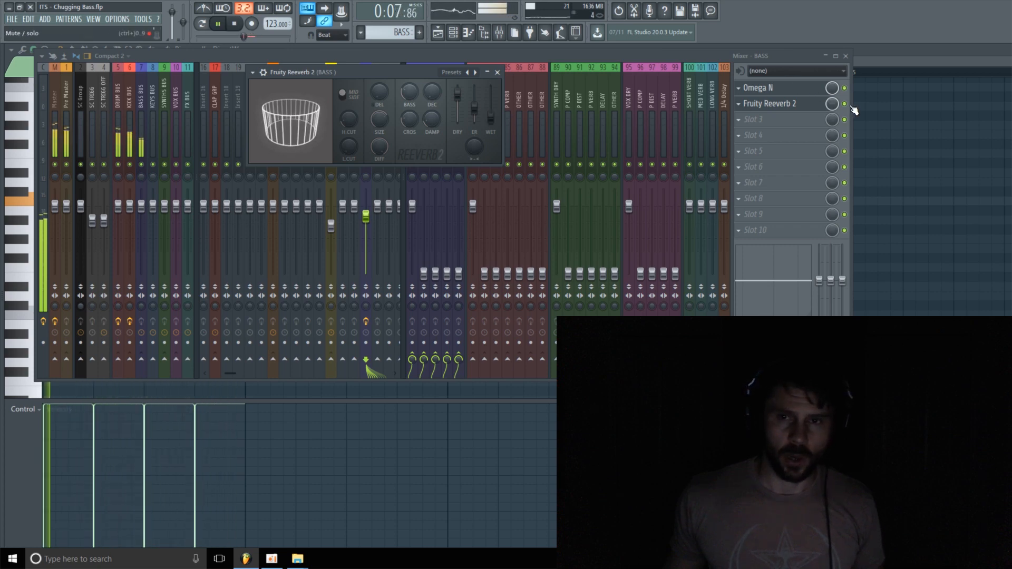
key("Escape")
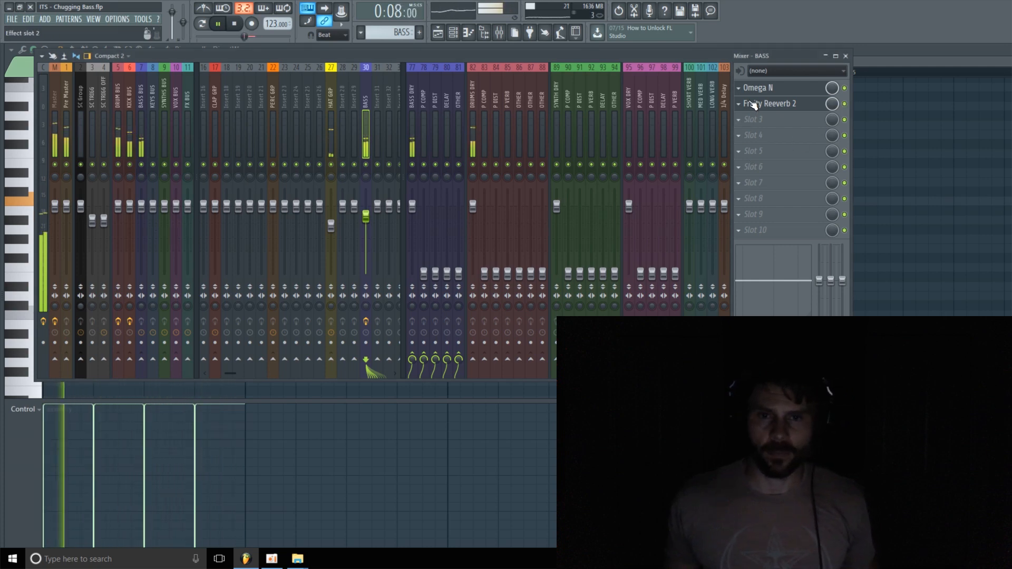
key("space")
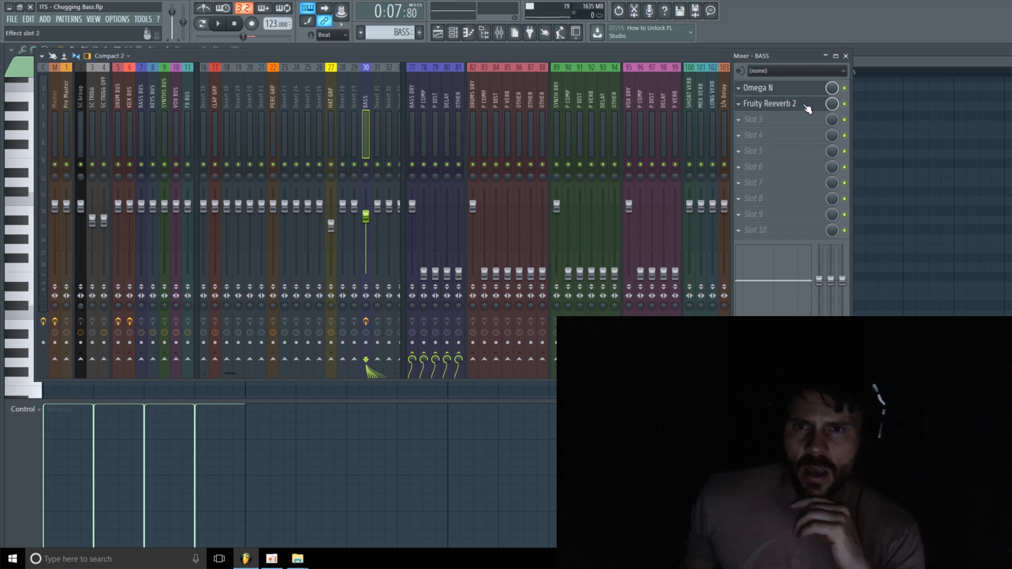
Step: Move Fruity Reeverb 2 to the third effect slot and load UAD Moog Multimode Filter into the second slot of the BASS track
left_click_drag(807, 124, 796, 120)
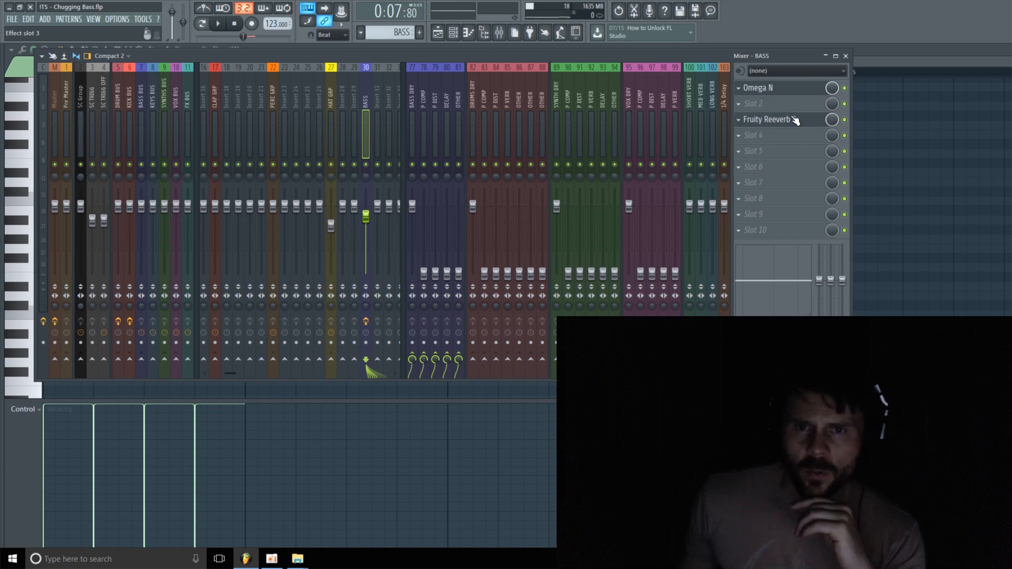
left_click(761, 103)
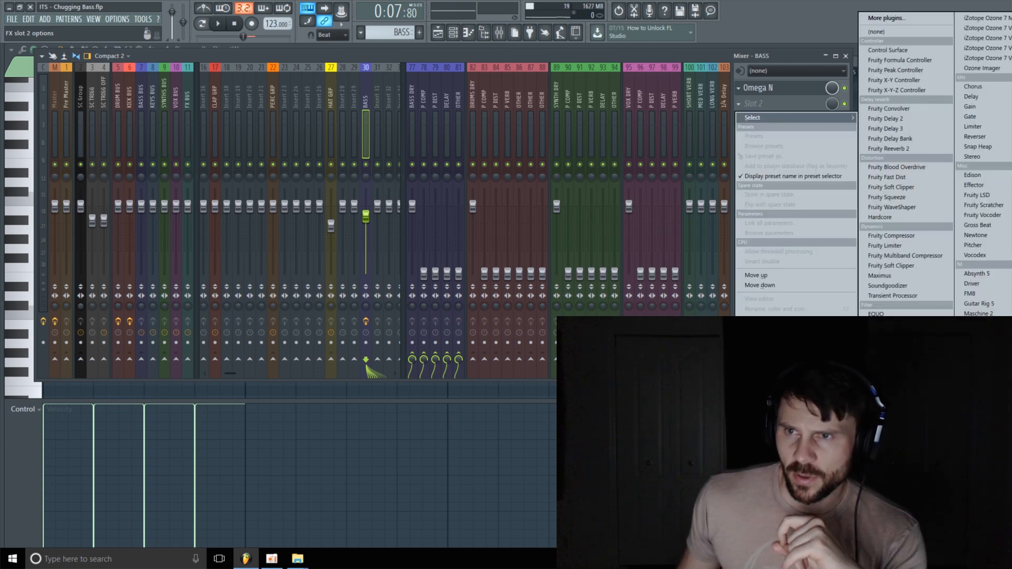
left_click(980, 401)
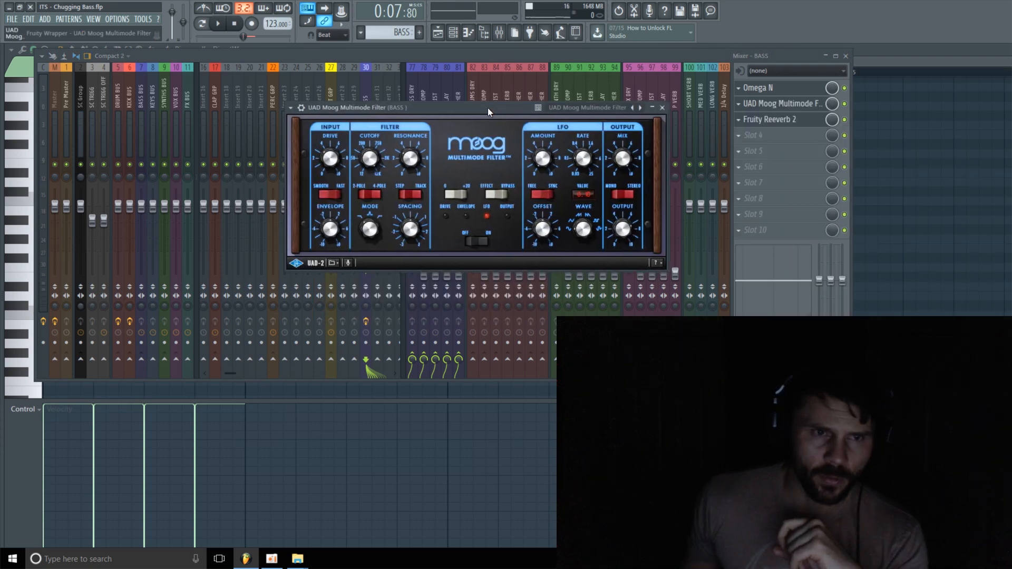
Step: Raise the Moog filter's Drive to 5.91 and set its Output to about 4.8 during playback, comparing against the filter powered off
scroll(210, 89, "up", 2)
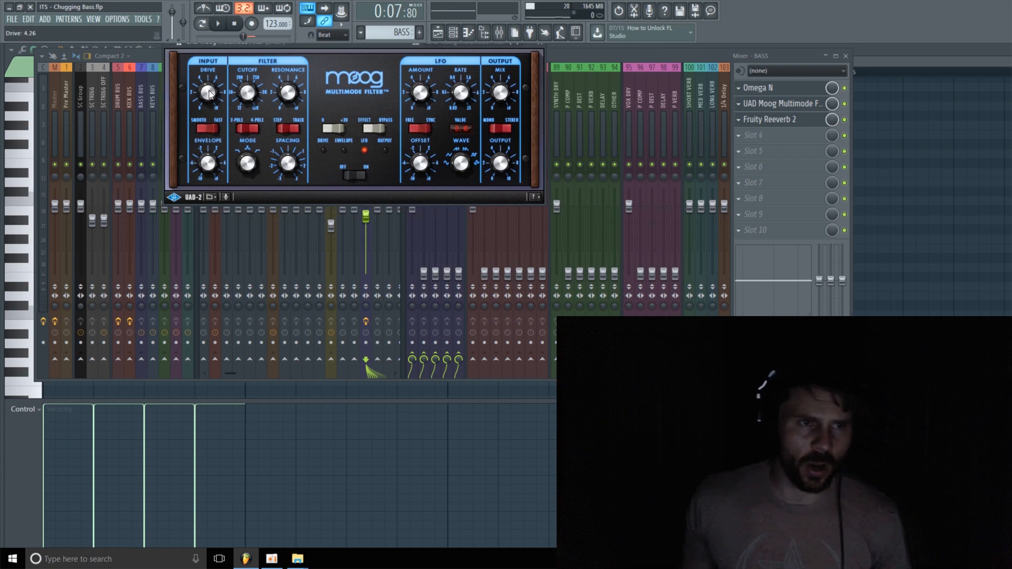
key("space")
scroll(208, 89, "up", 5)
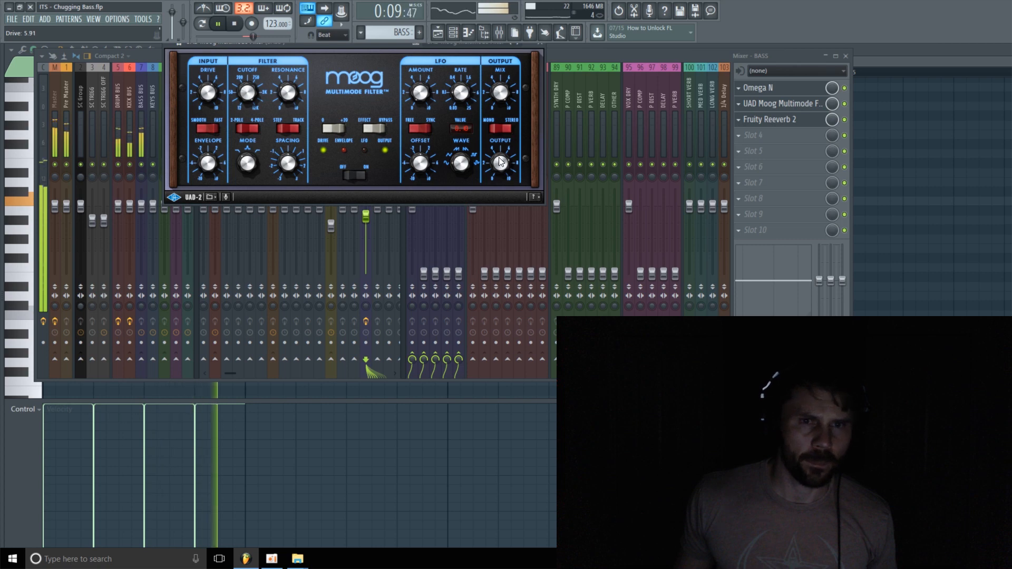
scroll(500, 165, "up", 3)
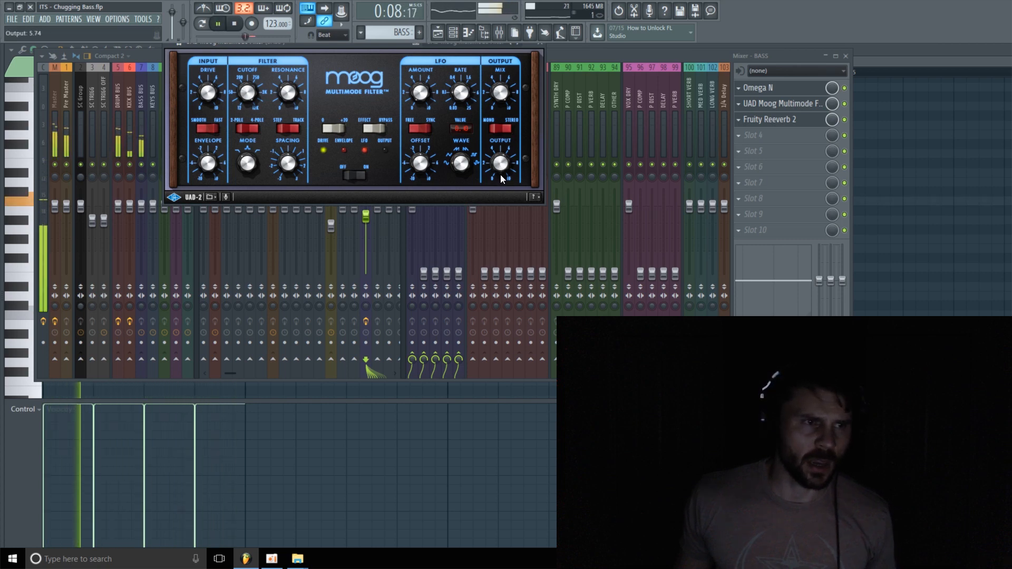
left_click(352, 175)
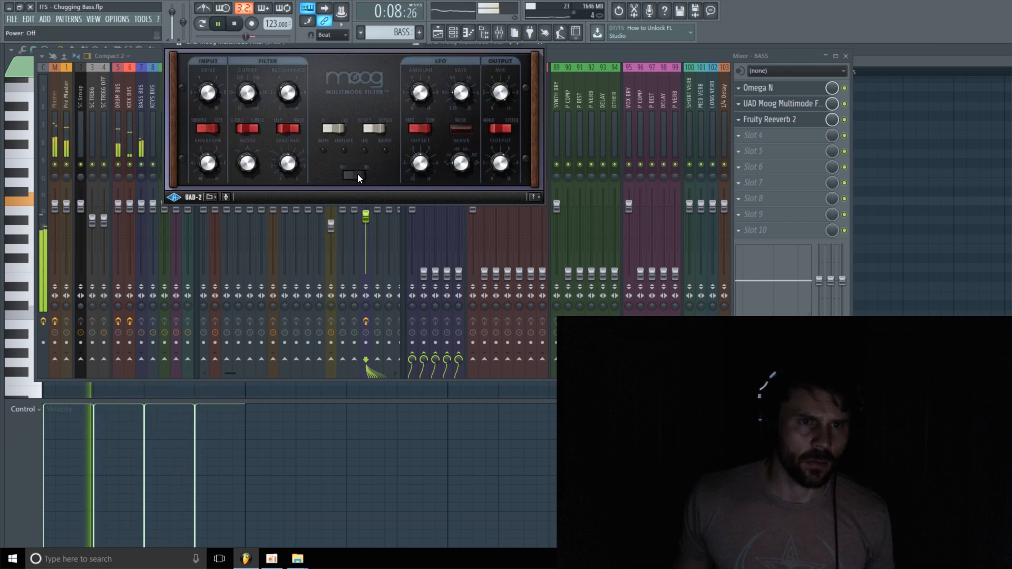
left_click(354, 175)
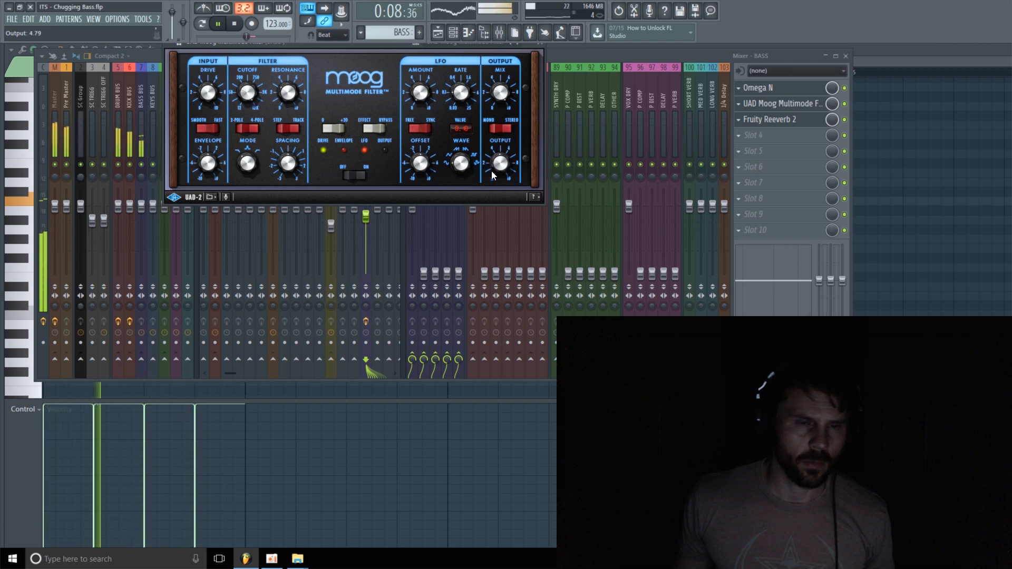
scroll(496, 167, "down", 2)
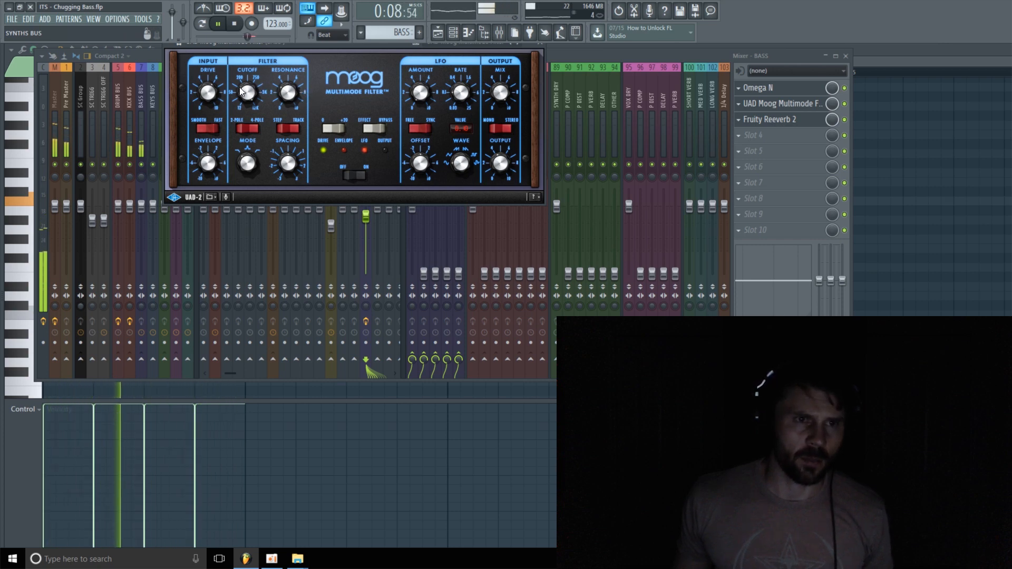
Step: Adjust the Moog filter's Cutoff and reset the BASS mixer track's volume to its default
mouse_move(244, 108)
left_mouse_down()
mouse_move(248, 120)
mouse_move(251, 81)
mouse_move(245, 98)
left_mouse_up()
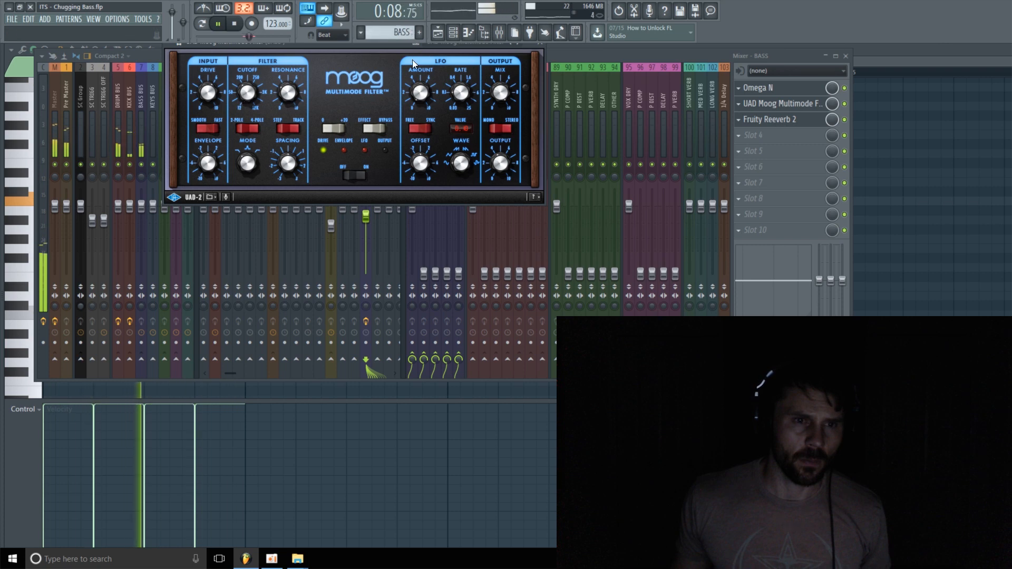
left_click_drag(367, 45, 581, 45)
right_click(366, 216)
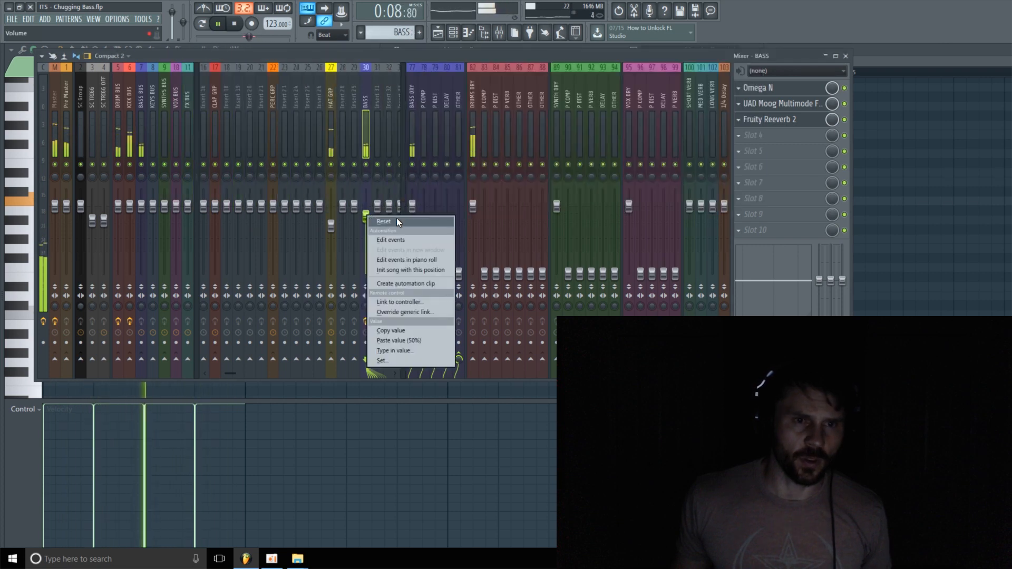
left_click(397, 220)
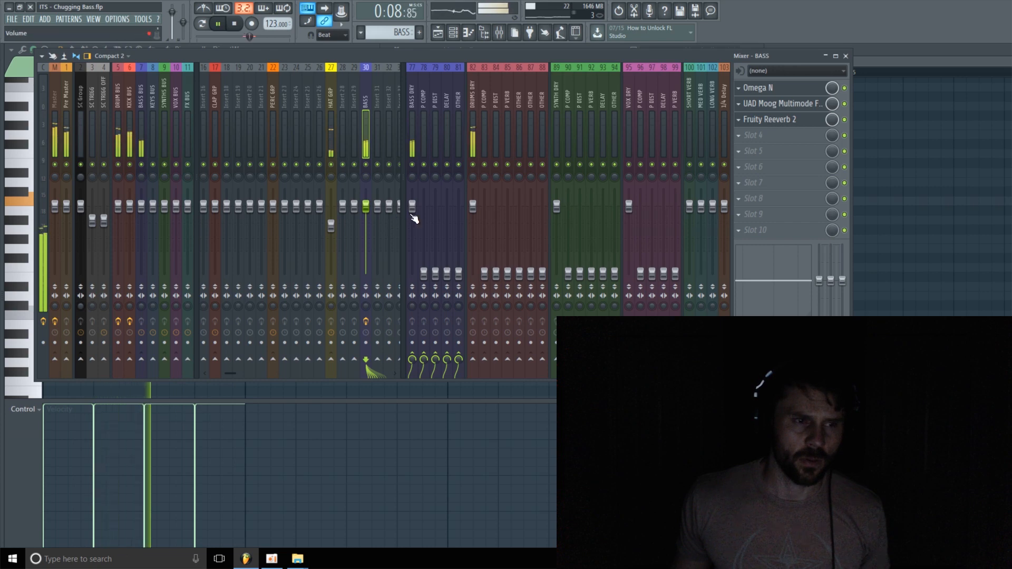
Step: Reopen Omega N and the Moog filter, fine-tune the Moog filter's Output by ear, and close the filter
left_click(790, 87)
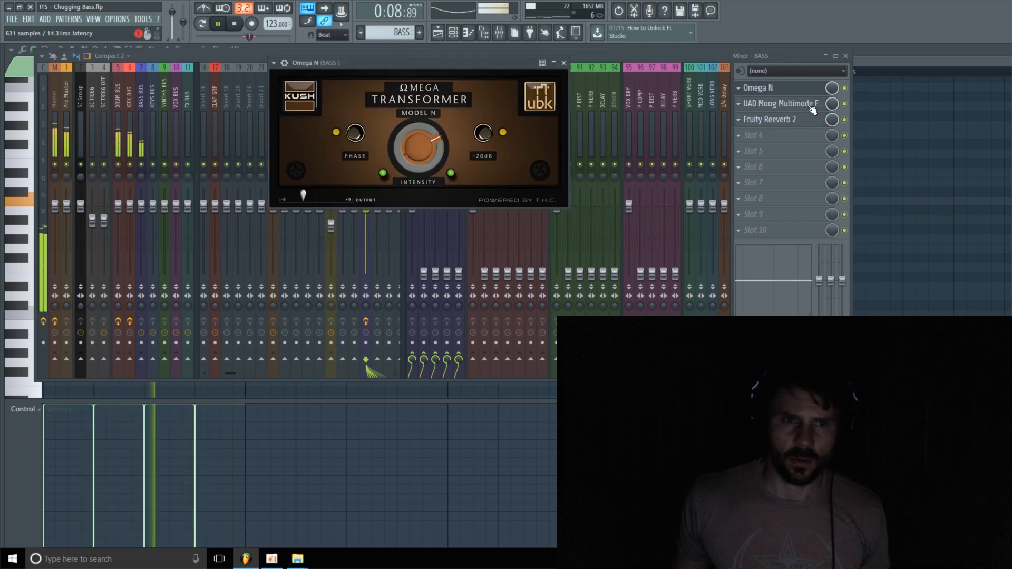
left_click(812, 108)
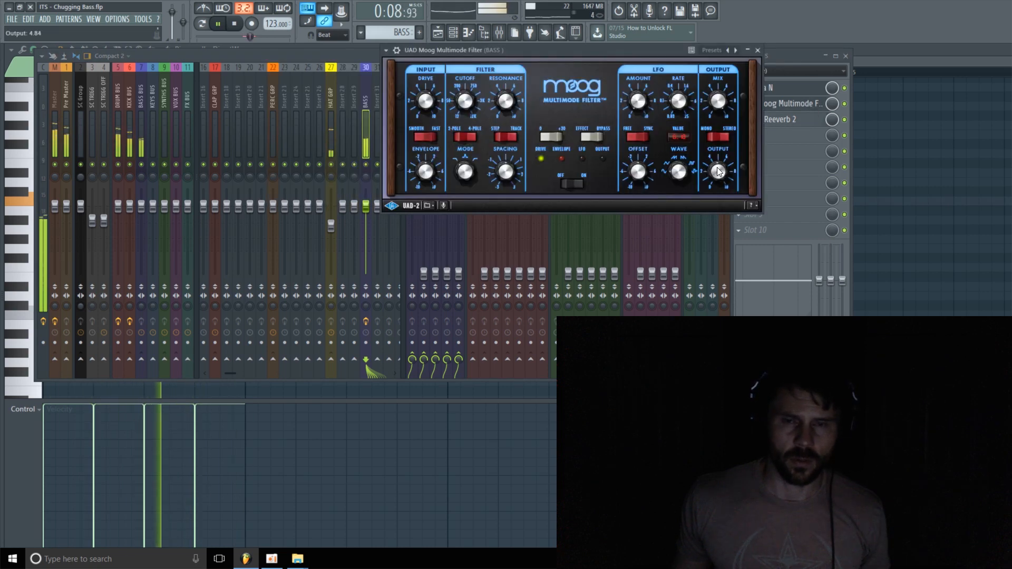
left_click_drag(717, 166, 720, 165)
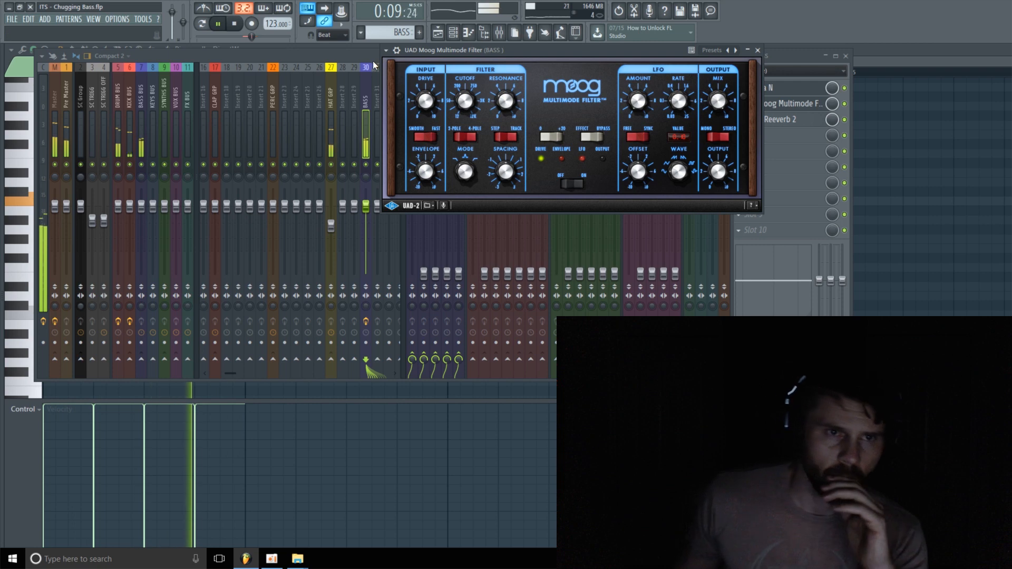
left_click(757, 50)
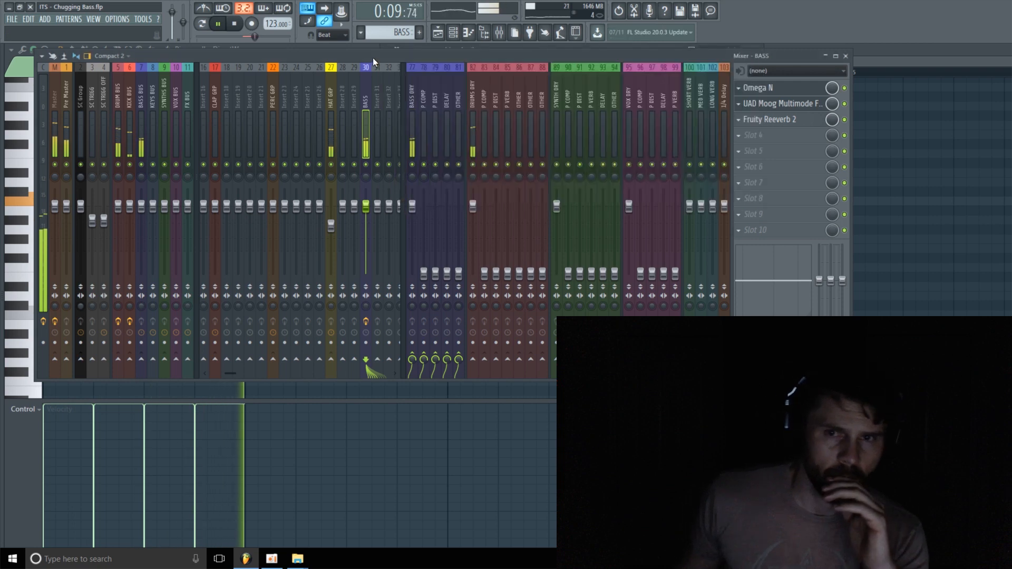
Step: Load UAD UA 1176LN Legacy into the BASS track's fourth effect slot and reposition its window
left_click(765, 138)
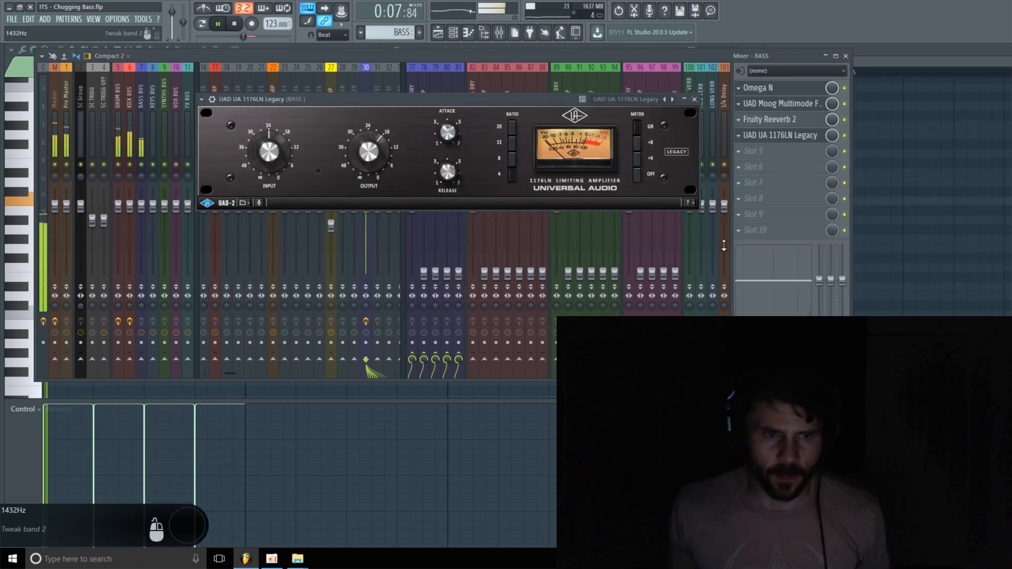
left_click(907, 337)
left_click_drag(417, 99, 438, 86)
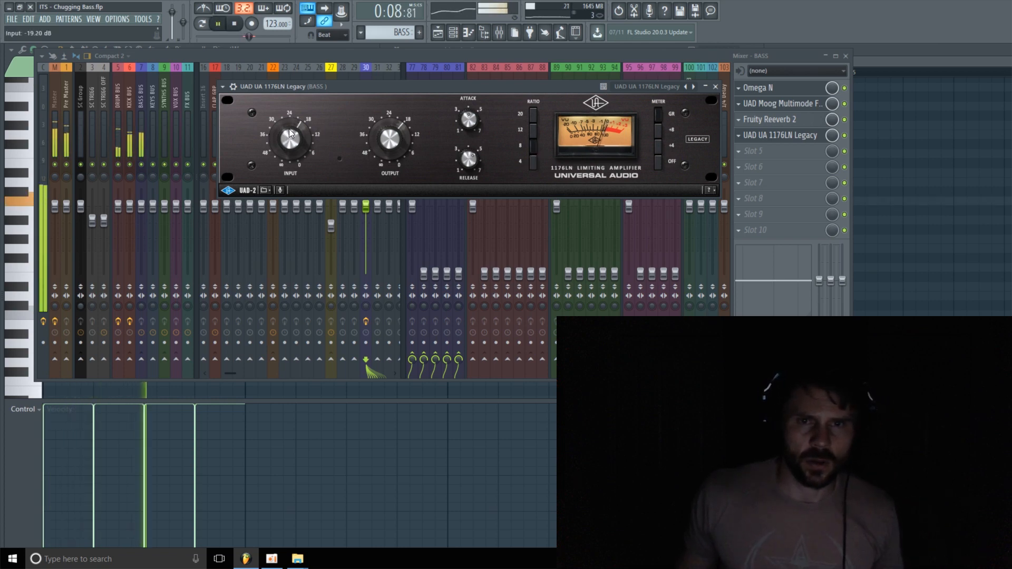
Step: Set the 1176LN's Input to -16.32 dB and Output to -23.76 dB, close the compressor, and stop playback
left_click_drag(288, 139, 292, 129)
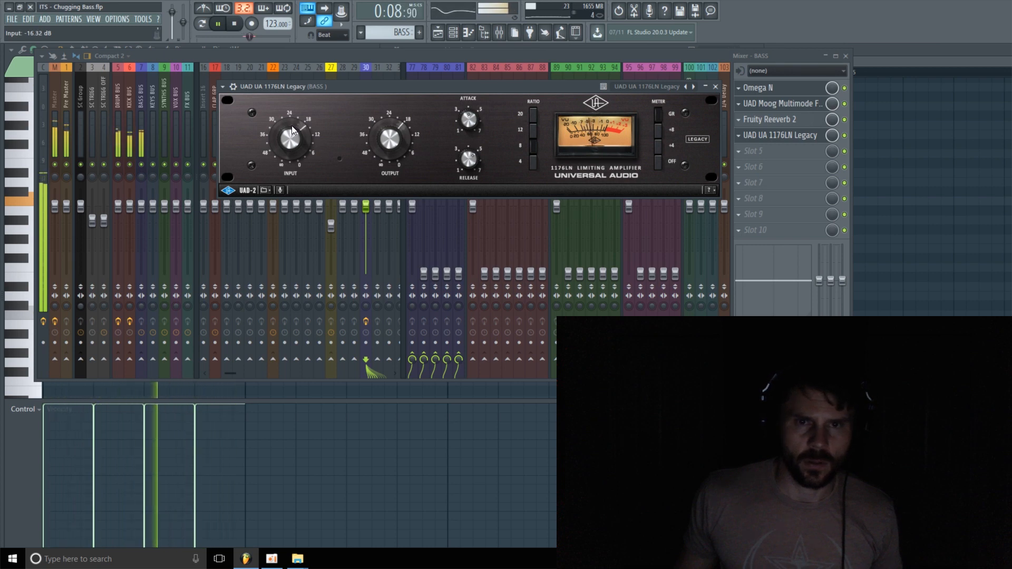
left_click(389, 140)
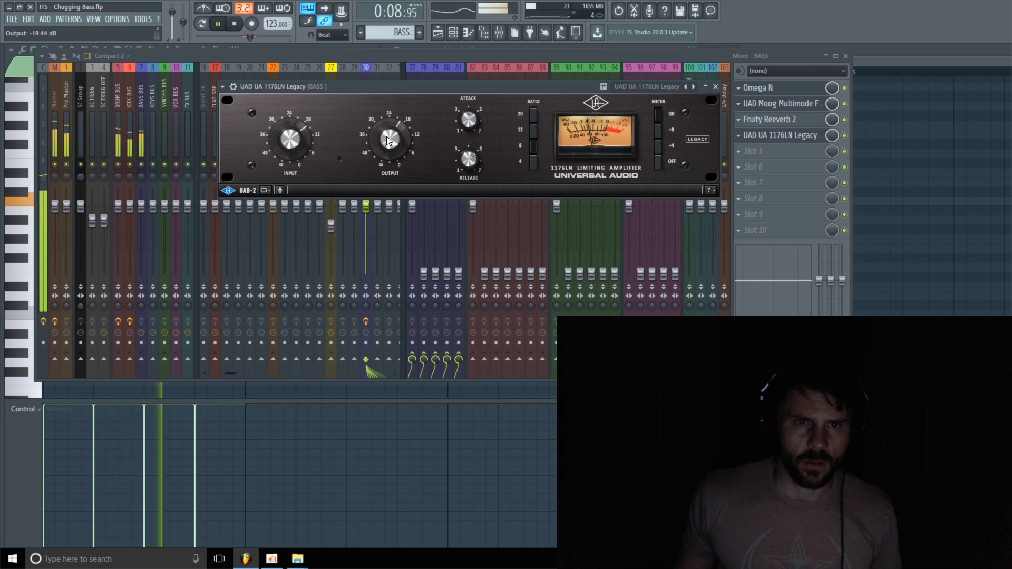
left_click_drag(387, 141, 385, 141)
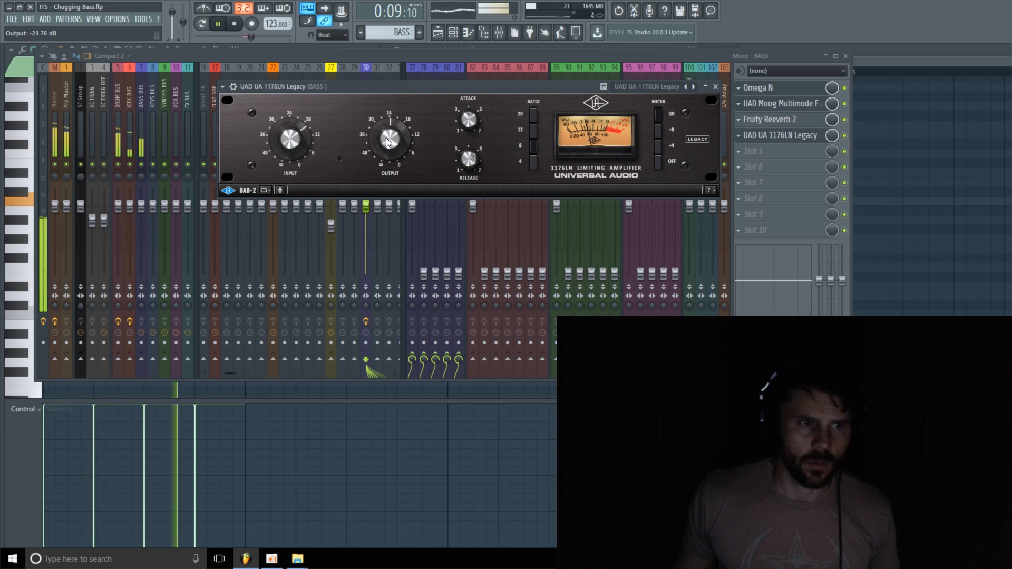
left_click(673, 57)
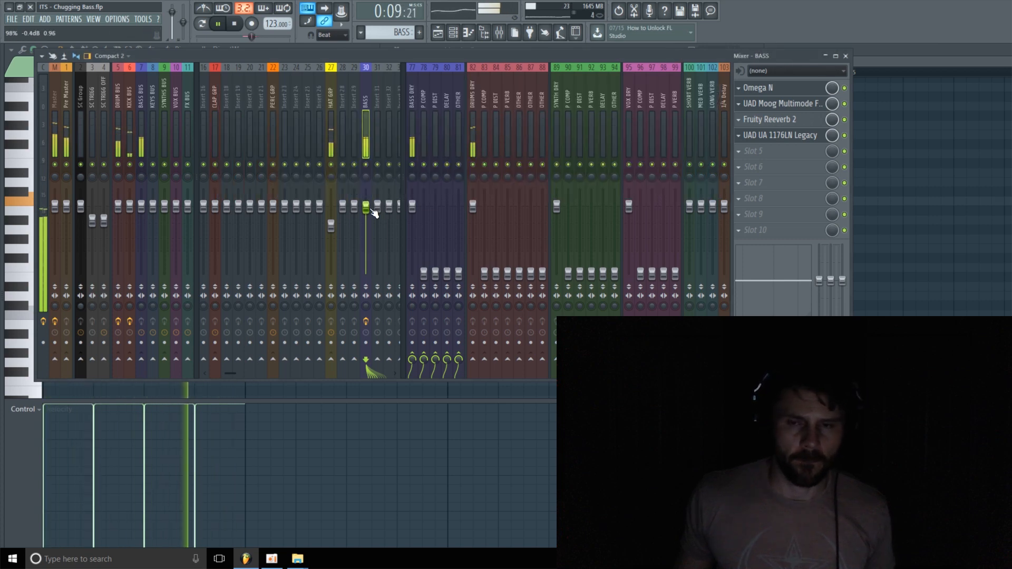
key("space")
Step: Load ShaperBox into the BASS track's tenth effect slot and add a Volume shaper with the Ducking 4 curve
left_click(779, 234)
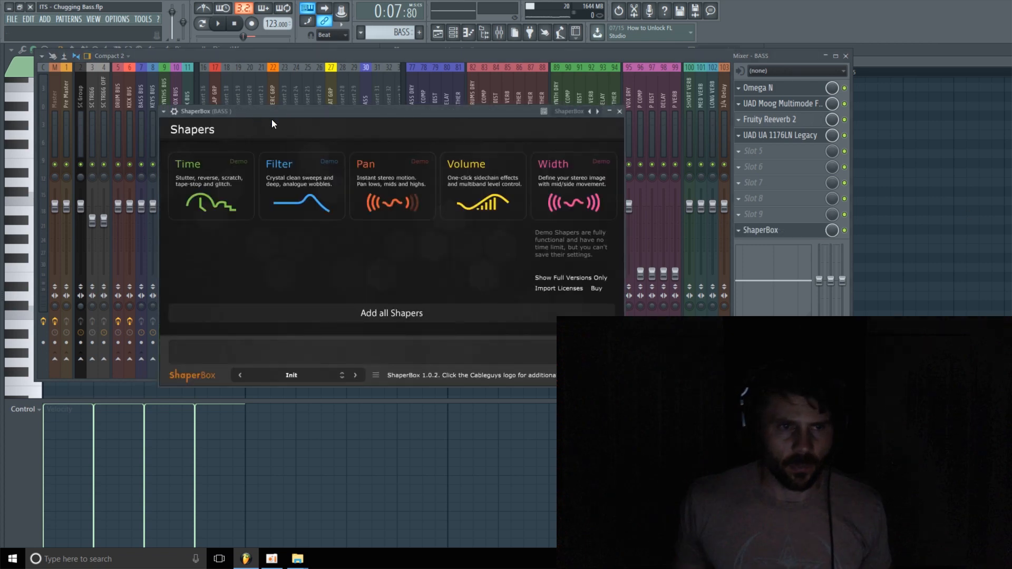
left_click(472, 175)
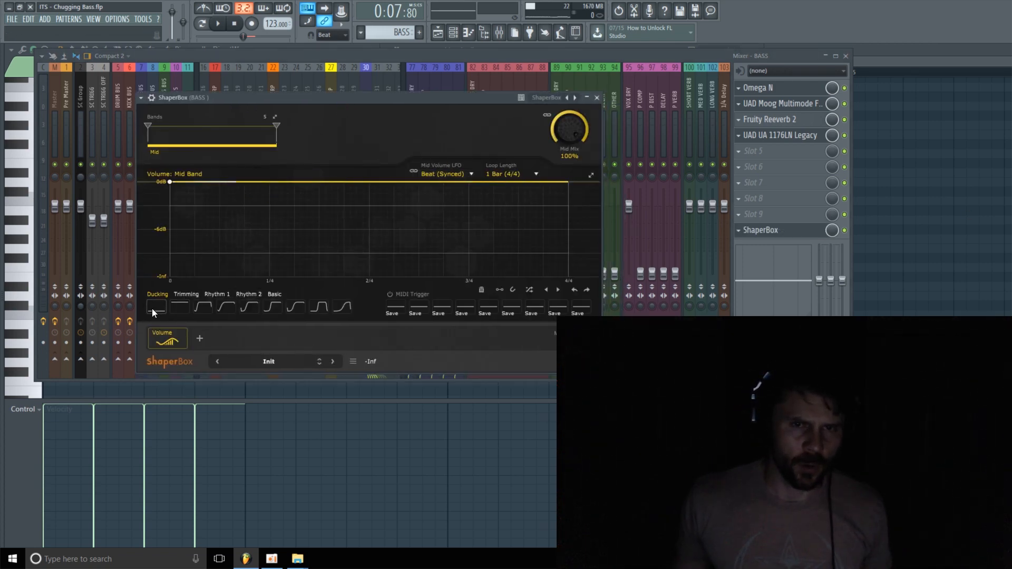
left_click(255, 311)
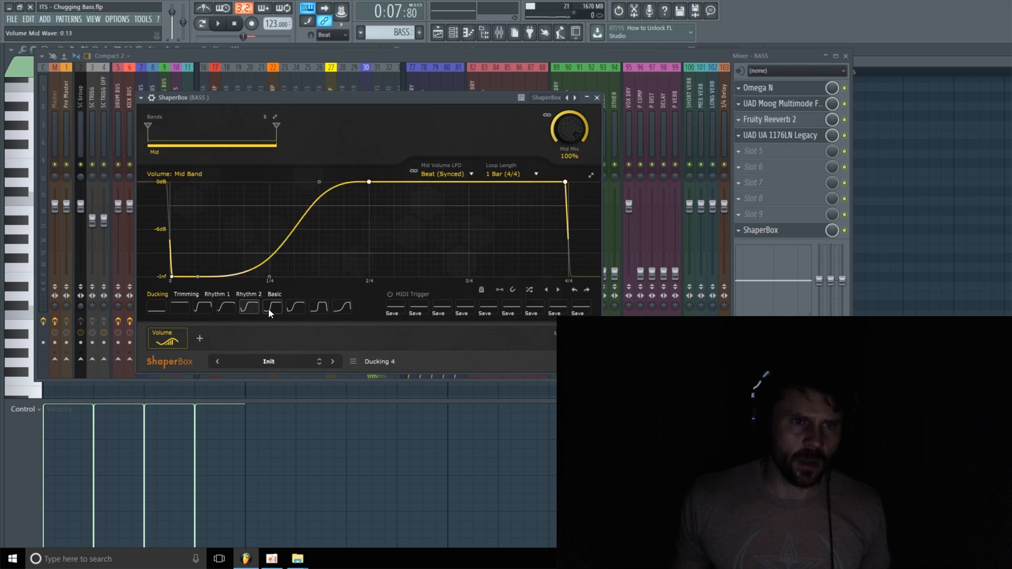
Step: Set the Volume shaper's loop length to 1/4 and its Mid Mix to about 70%, auditioning the ducking during playback
left_click(533, 175)
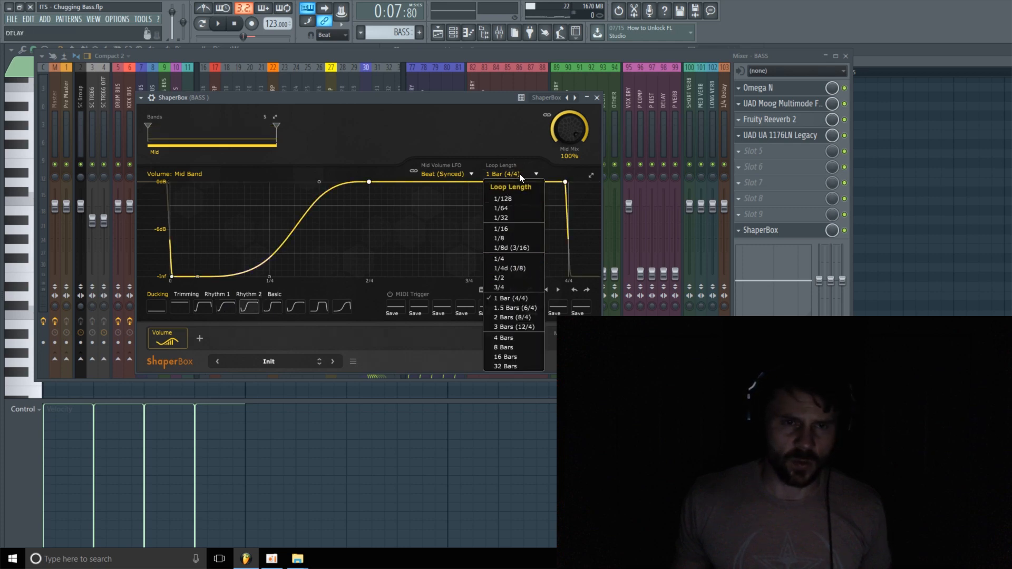
left_click(501, 257)
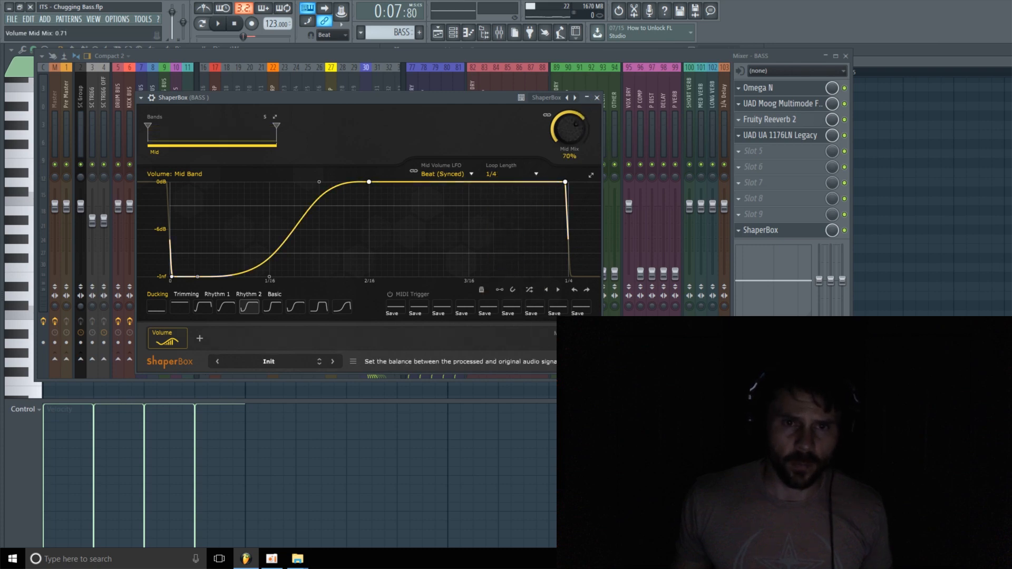
key("space")
left_click_drag(572, 125, 573, 125)
left_click_drag(652, 53, 645, 65)
Step: Replace the four C5 notes in bar 1 of the DirectWave piano roll with two half-bar C5 notes, and reopen the mixer
left_click(803, 53)
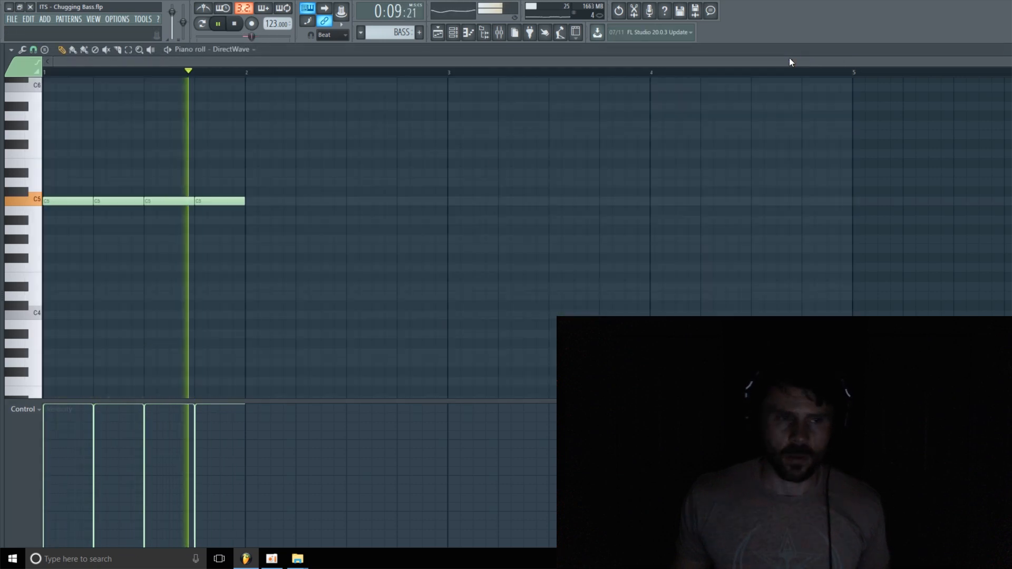
right_click(218, 201)
right_click(163, 201)
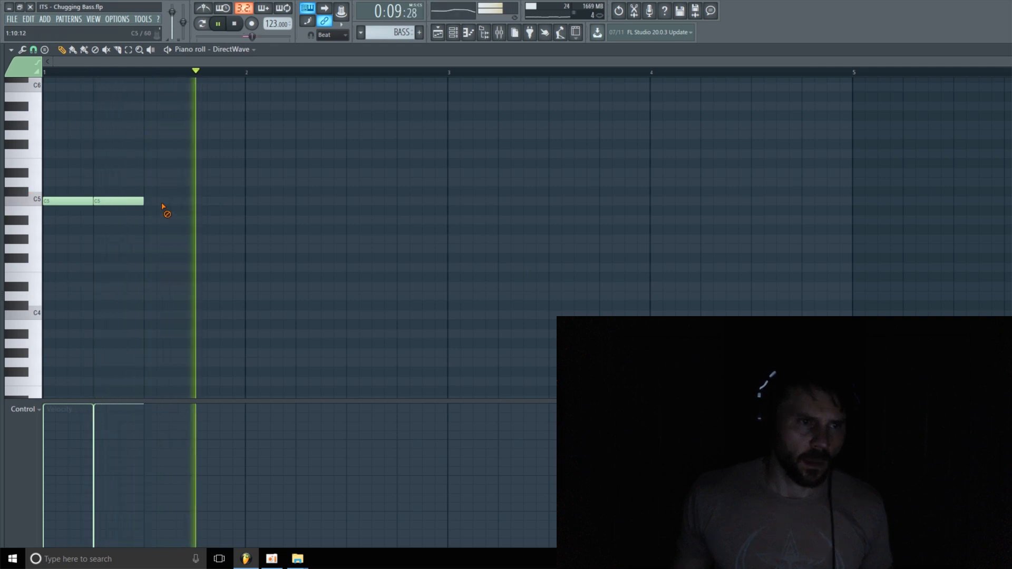
right_click(116, 201)
left_click_drag(98, 205, 153, 205)
left_click(161, 201)
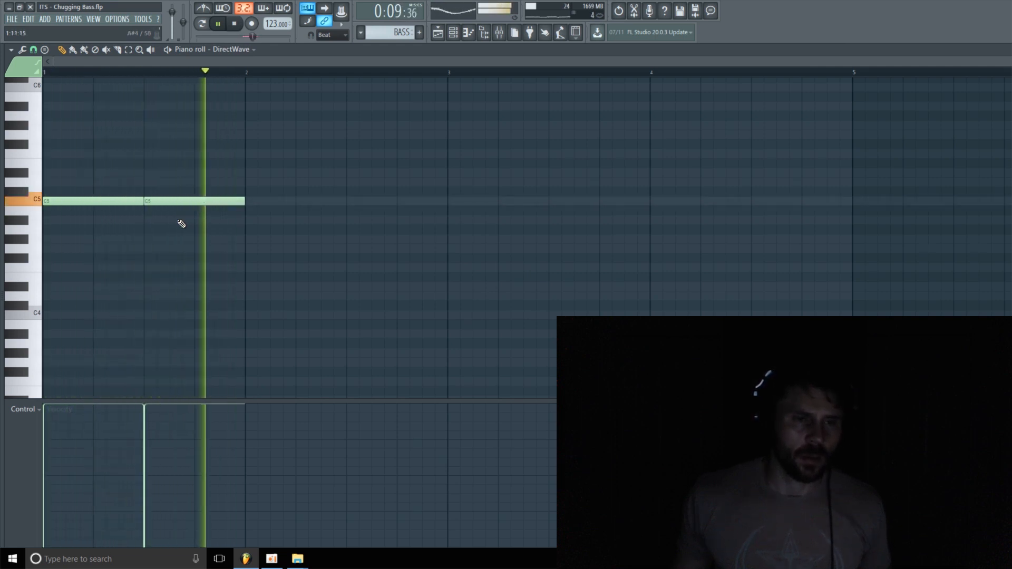
scroll(181, 224, "down", 3)
scroll(180, 227, "down", 1)
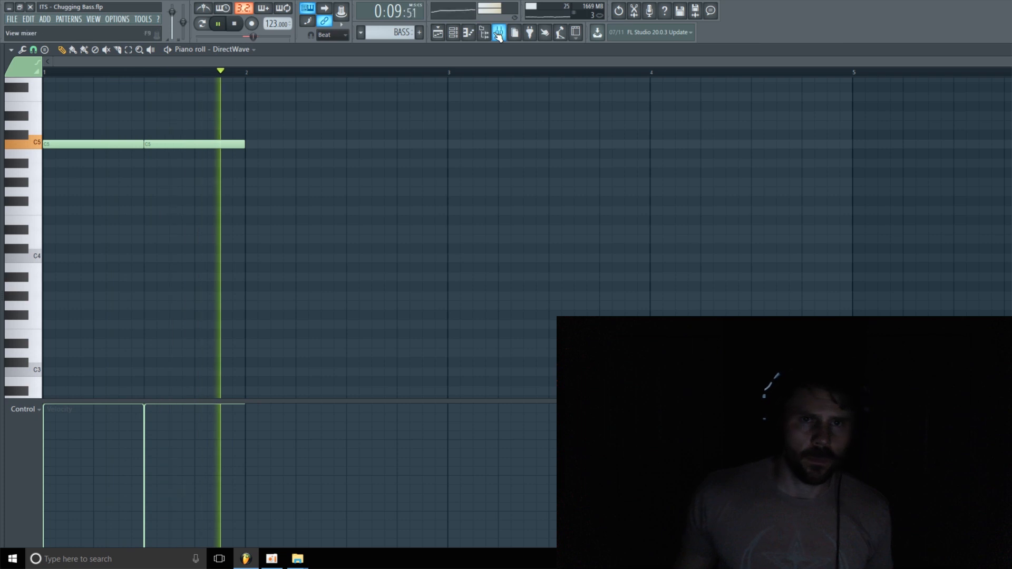
key("F9")
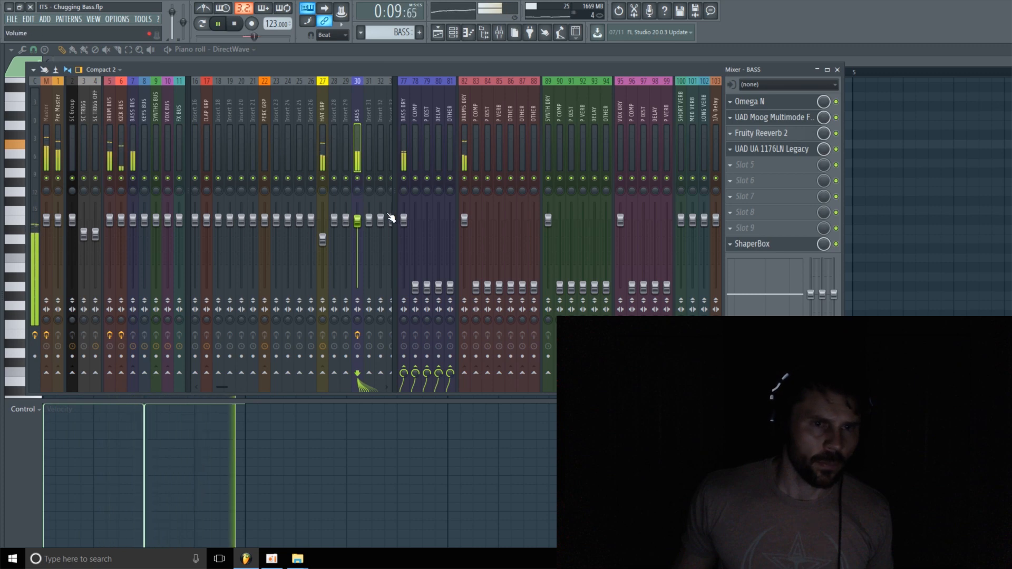
Step: Lower the BASS mixer track's volume fader to about -1.4 dB and stop playback
left_click_drag(360, 225, 360, 232)
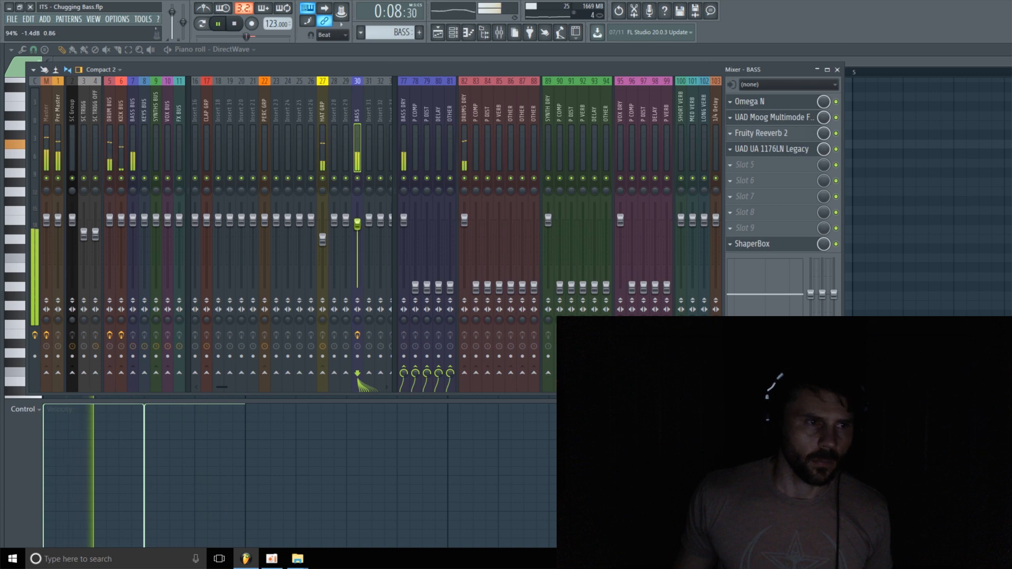
left_click(452, 33)
key("space")
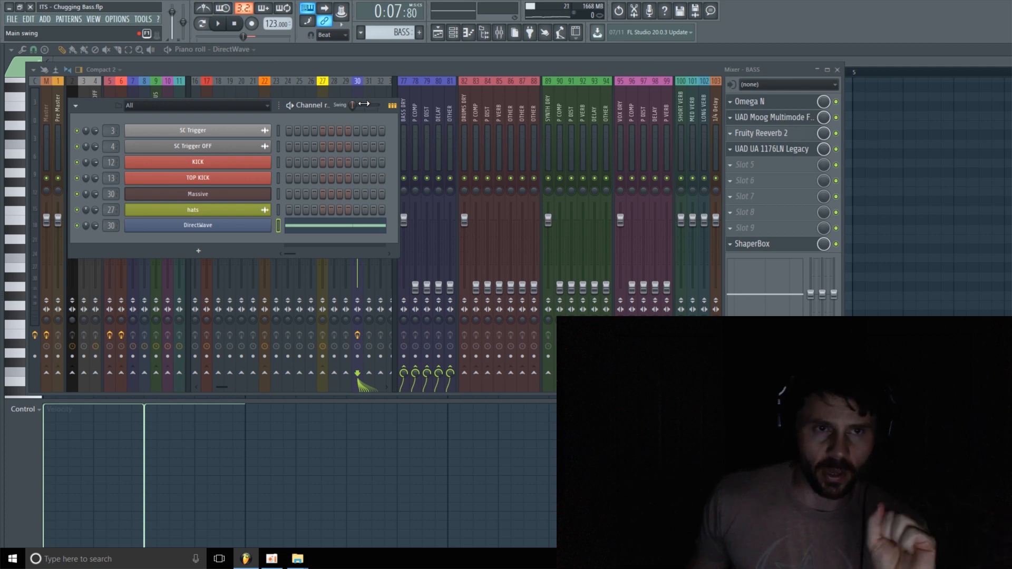
Step: Create an automation clip for the Pitch Tune of the DirectWave sample zone, and close DirectWave
left_click(452, 34)
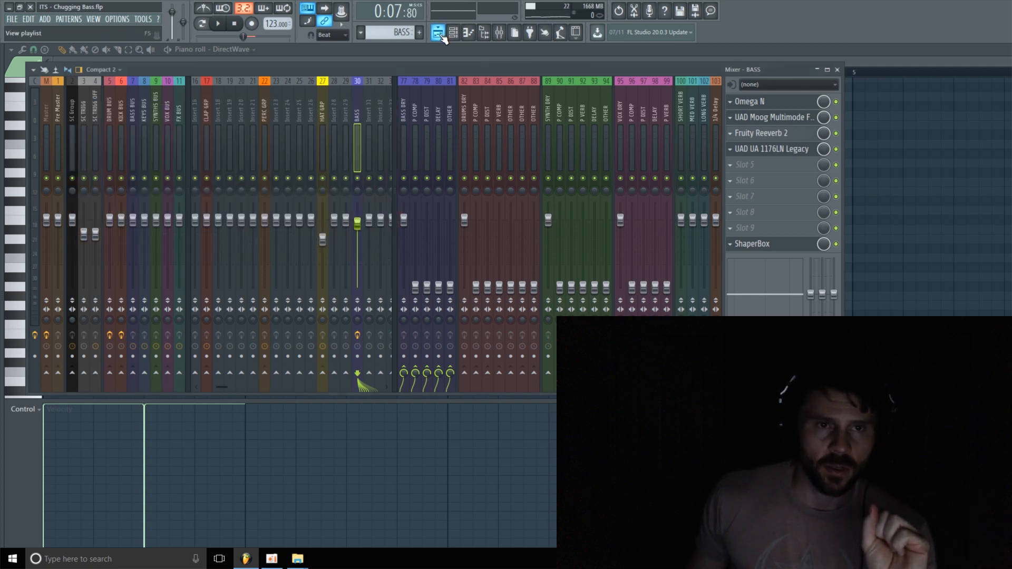
left_click(438, 33)
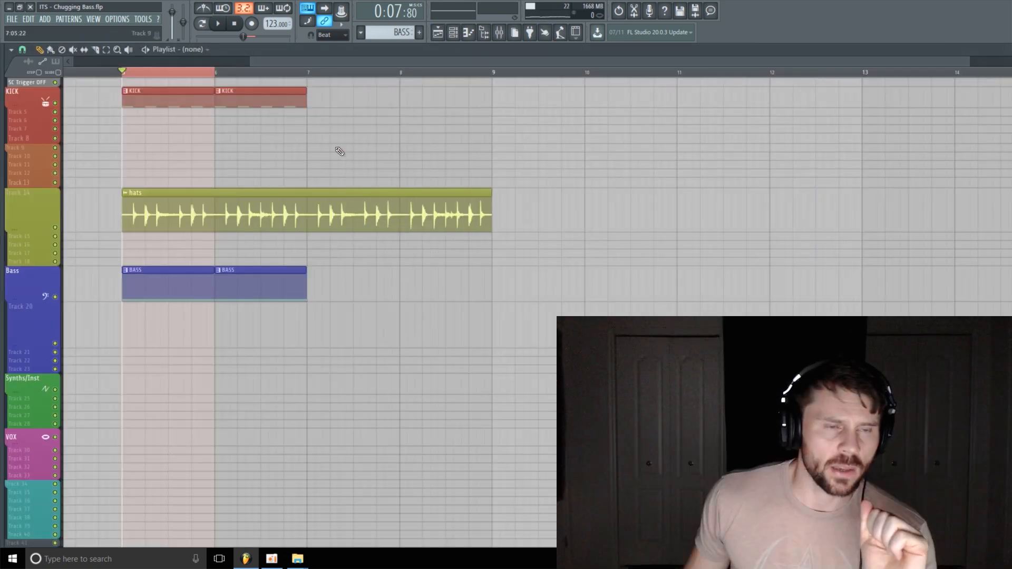
scroll(339, 152, "down", 3)
left_click(453, 33)
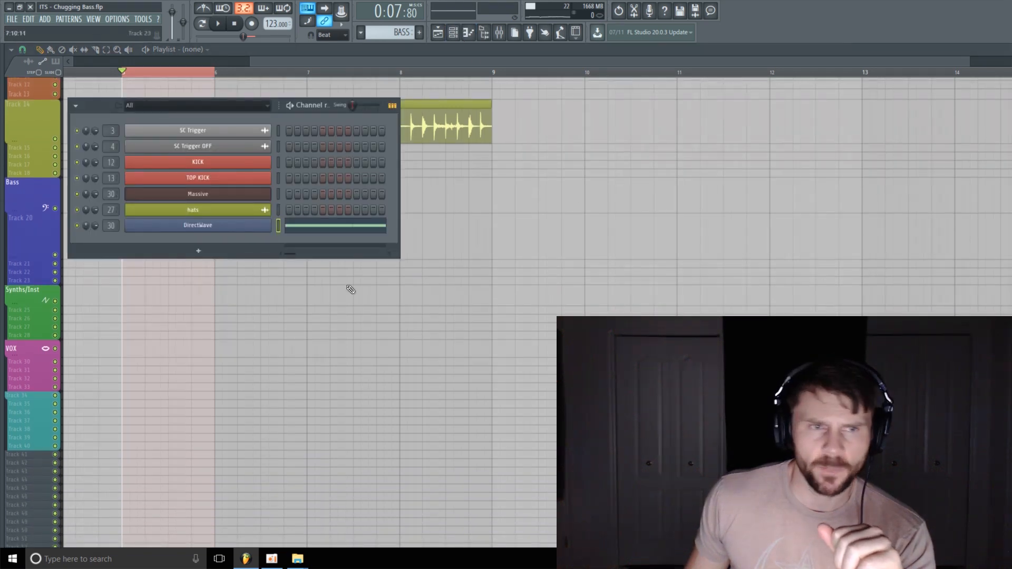
left_click(222, 230)
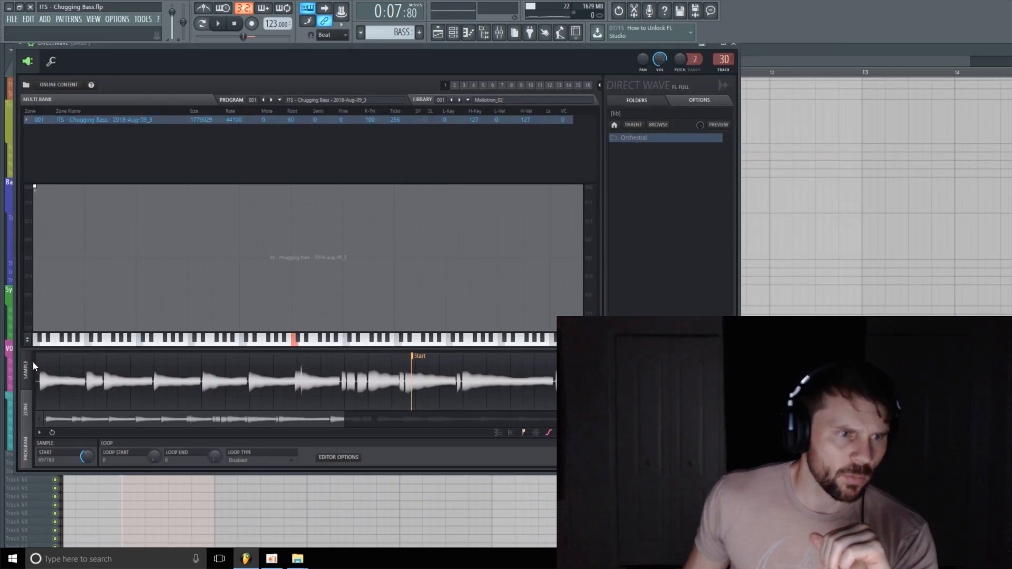
left_click(29, 417)
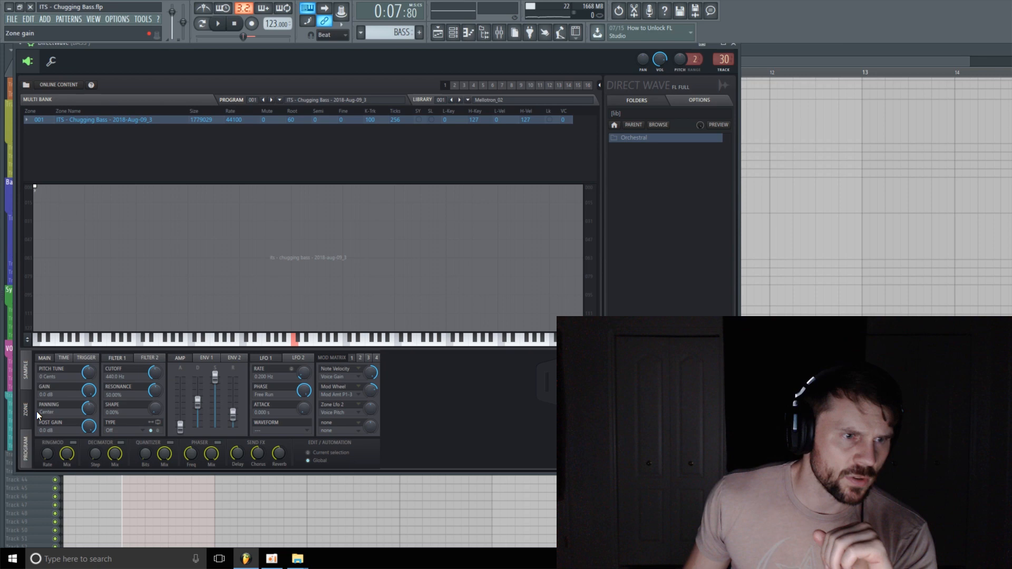
right_click(88, 373)
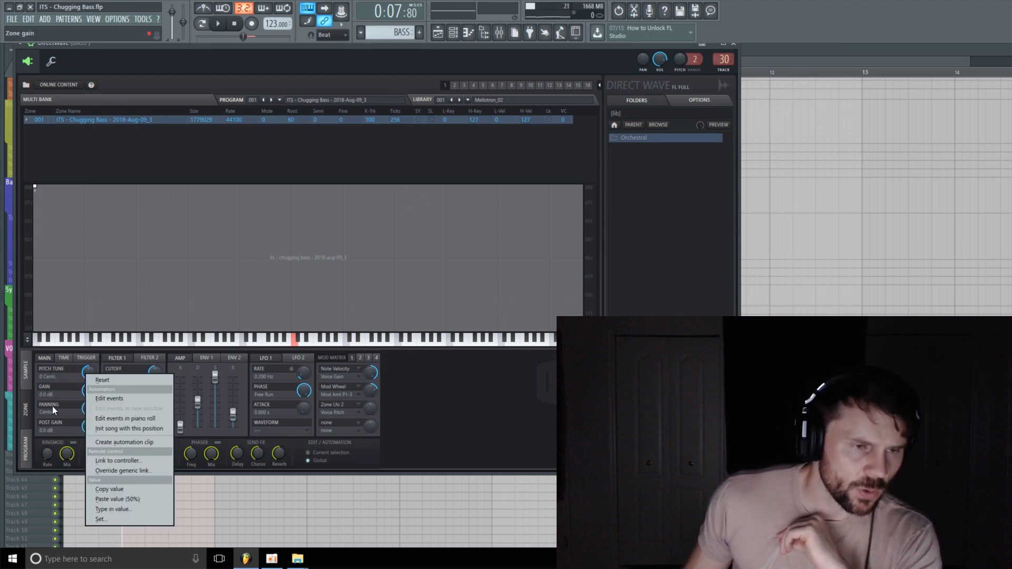
left_click(128, 443)
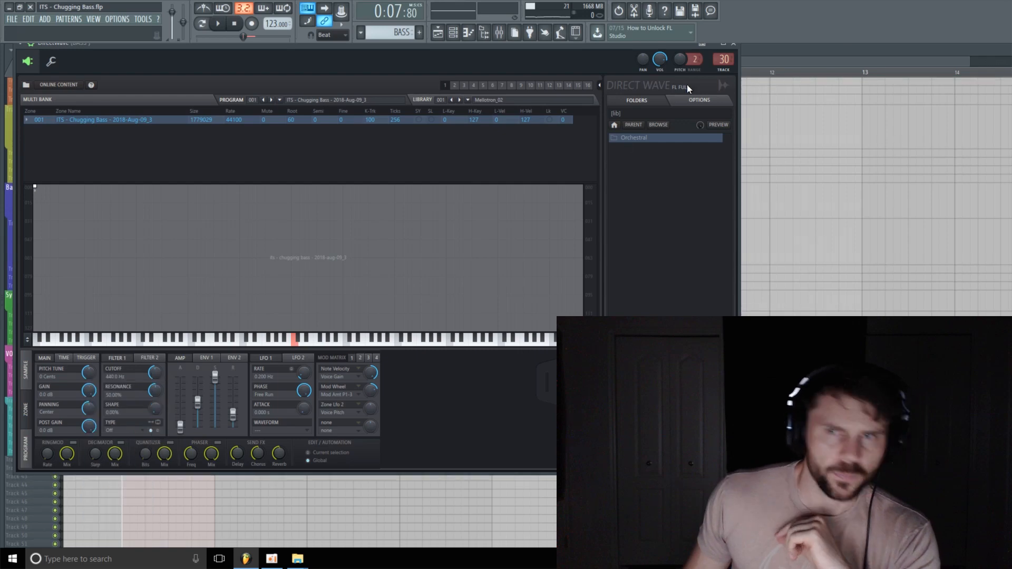
left_click(837, 61)
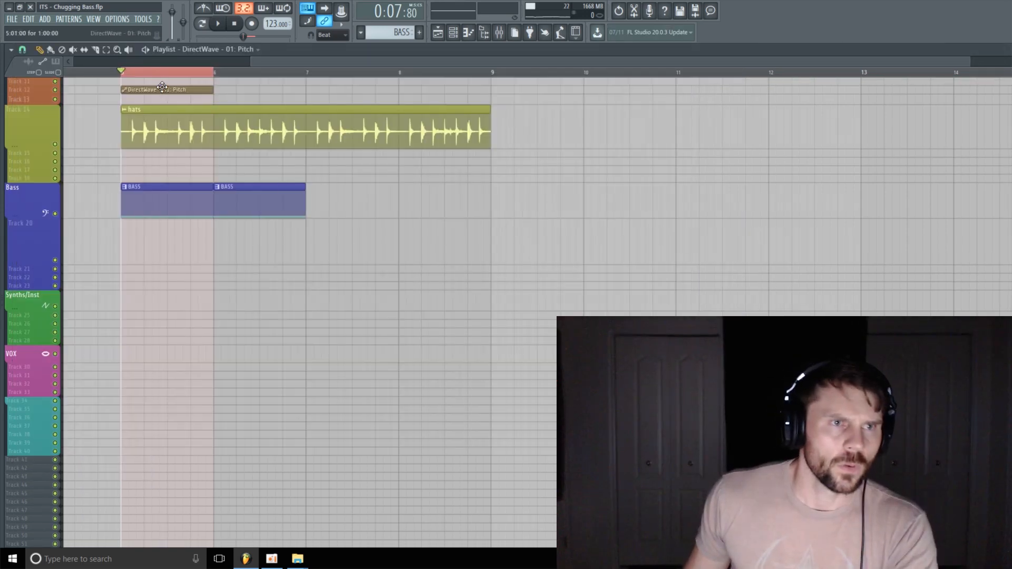
Step: Place the DirectWave pitch automation clip on Track 20 at bar 5 with snap set to Cell, and make Track 20 taller
left_click_drag(162, 87, 167, 239)
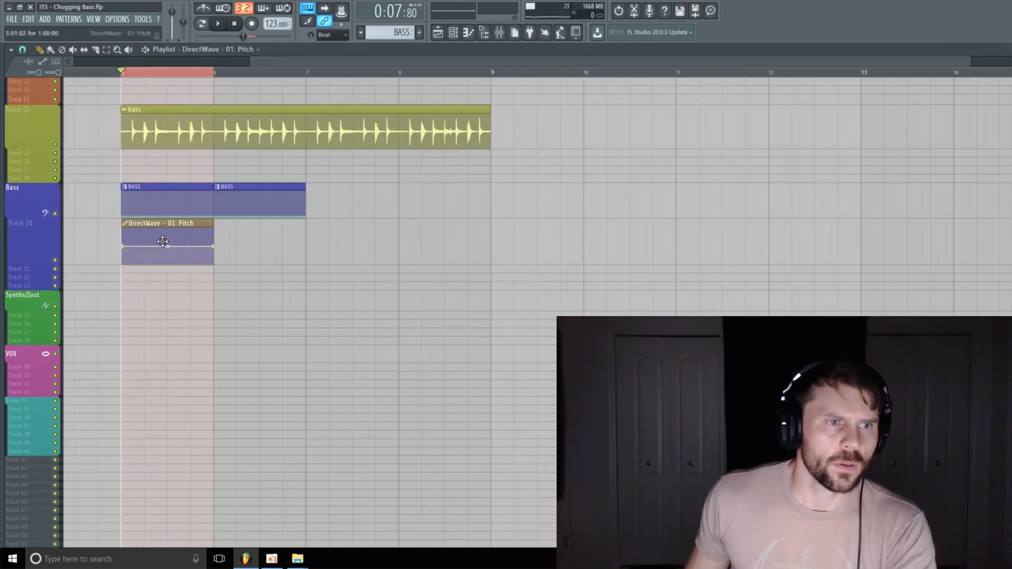
left_click(22, 50)
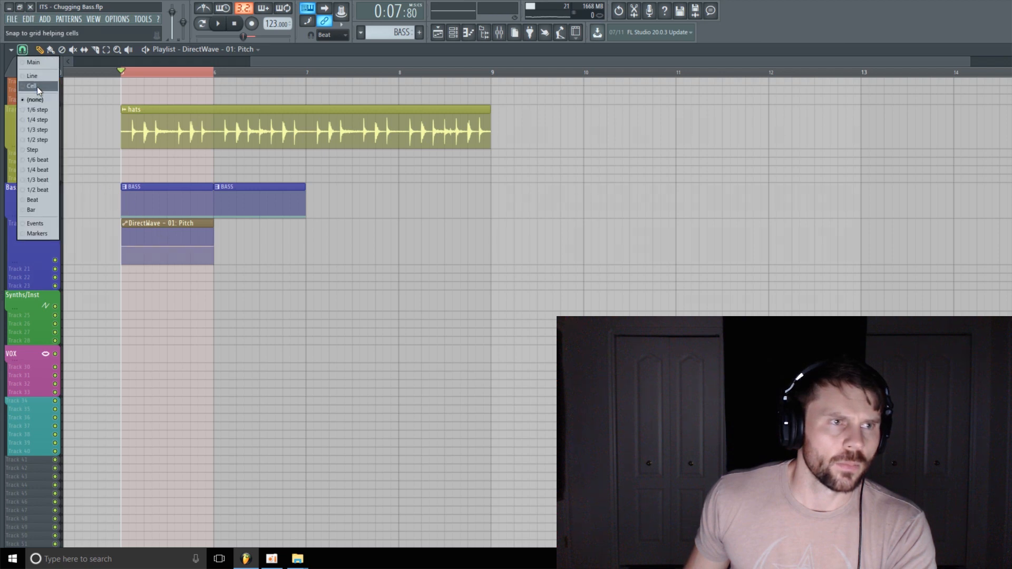
left_click(167, 223)
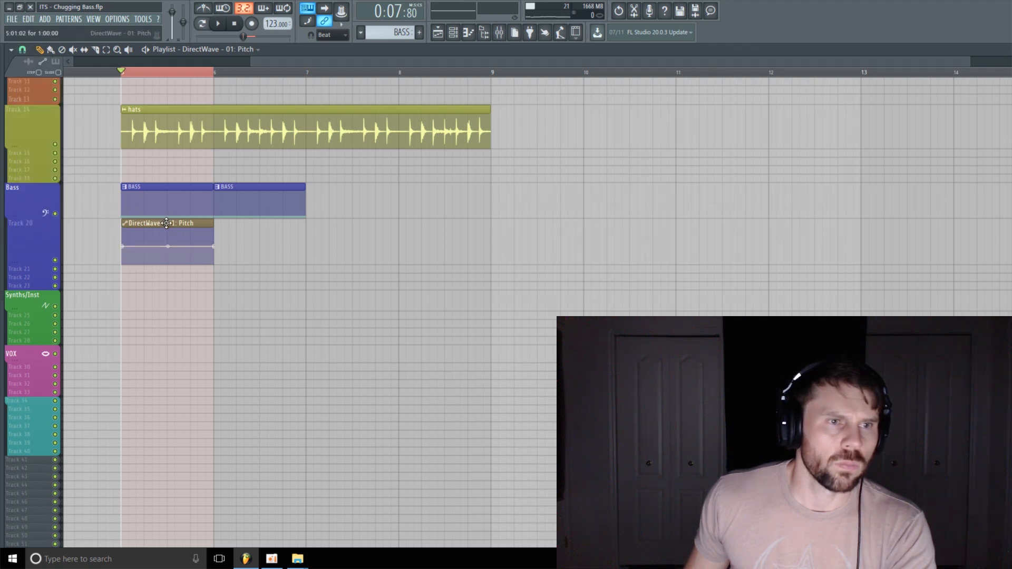
right_click(168, 224)
left_click(22, 50)
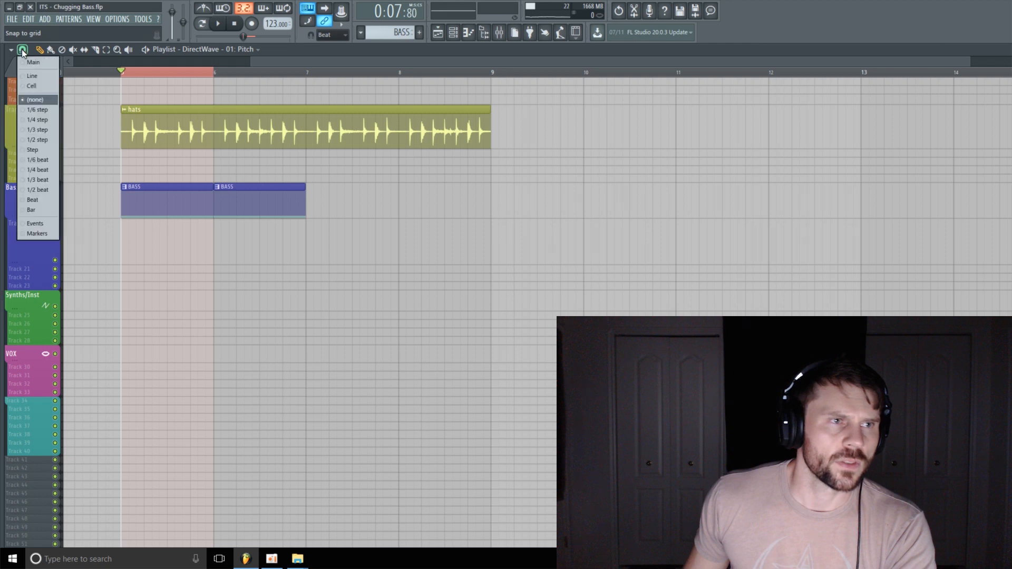
left_click(33, 86)
left_click(154, 233)
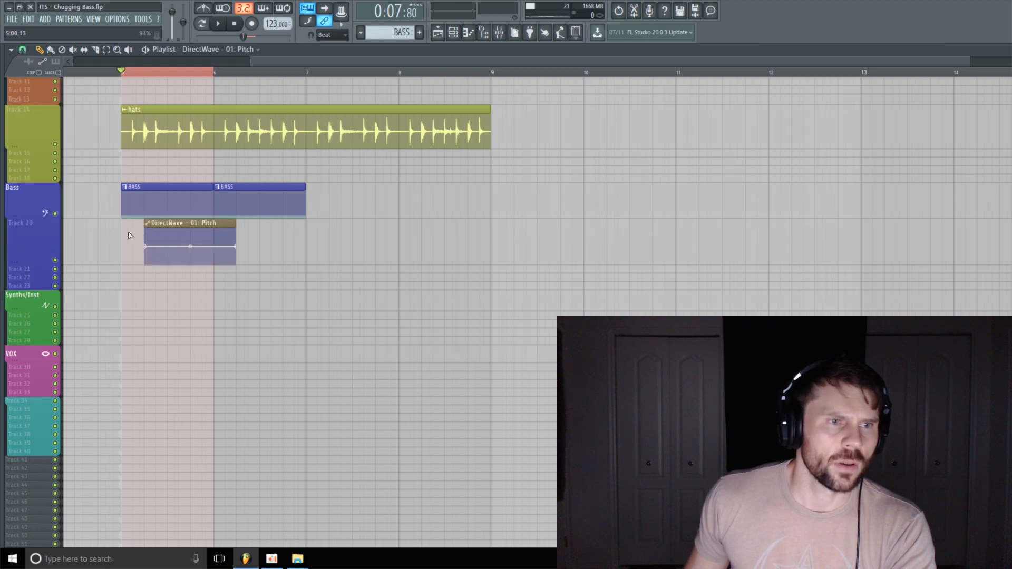
scroll(59, 207, "down", 2)
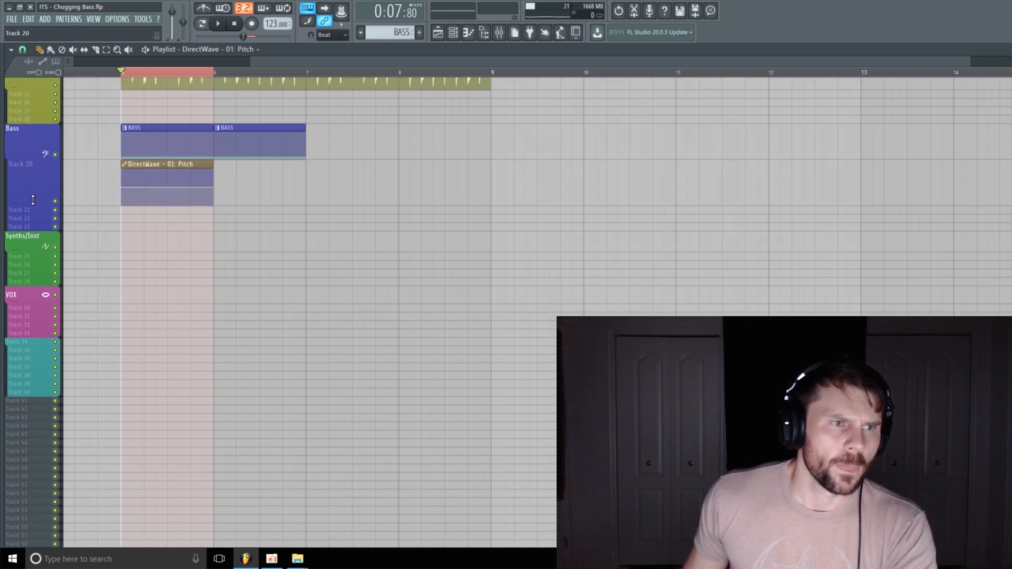
left_click_drag(33, 200, 32, 225)
Step: Set the playlist snap to (none) and add a raised point near the end of the pitch automation clip, around 5:14:16
left_click_drag(969, 61, 617, 61)
left_click_drag(409, 59, 417, 59)
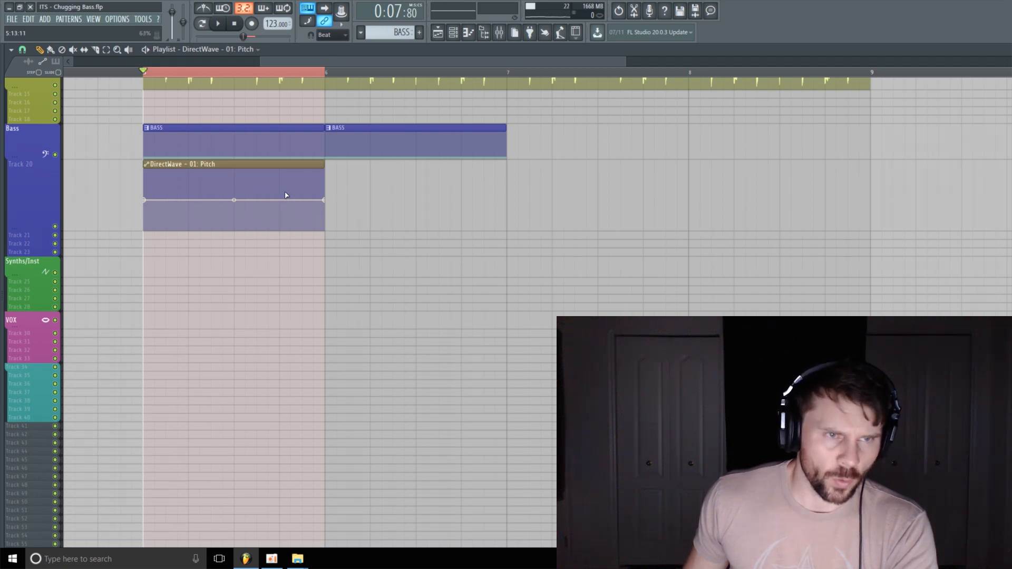
left_click(24, 51)
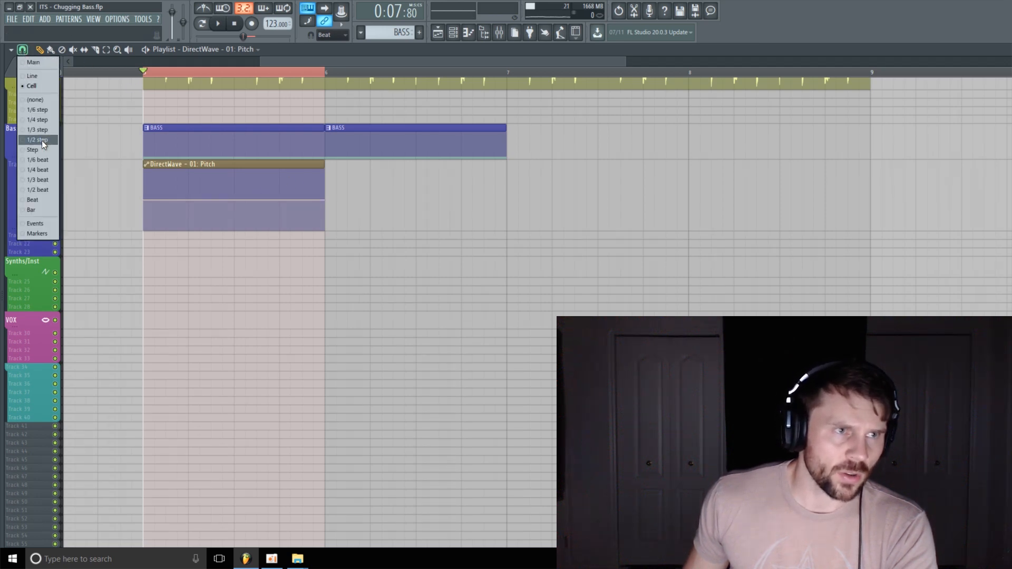
left_click(39, 98)
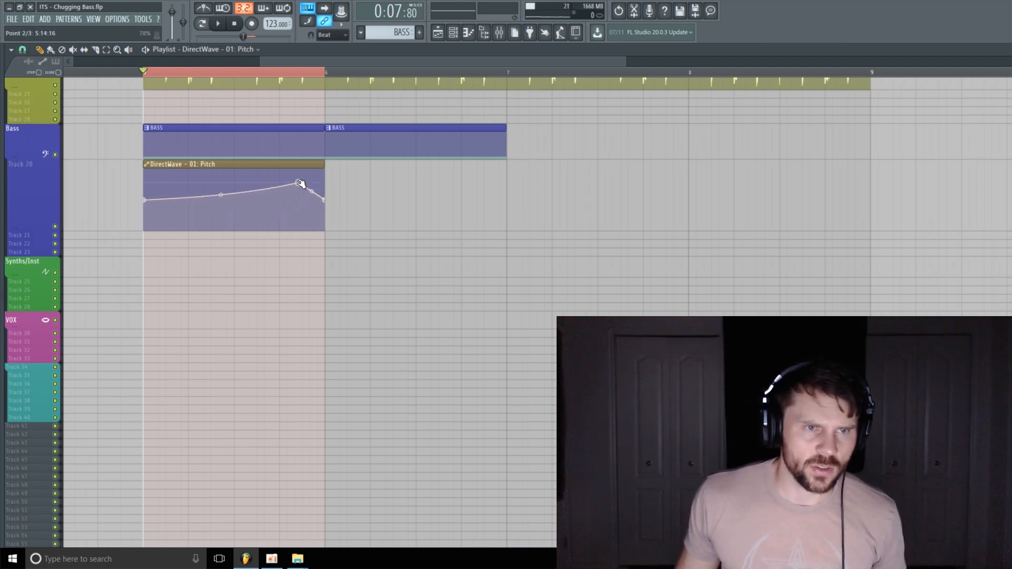
Step: Audition lower positions for the pitch automation's middle point, leaving it at 5:10:00 and about 59%, and stop playback
key("space")
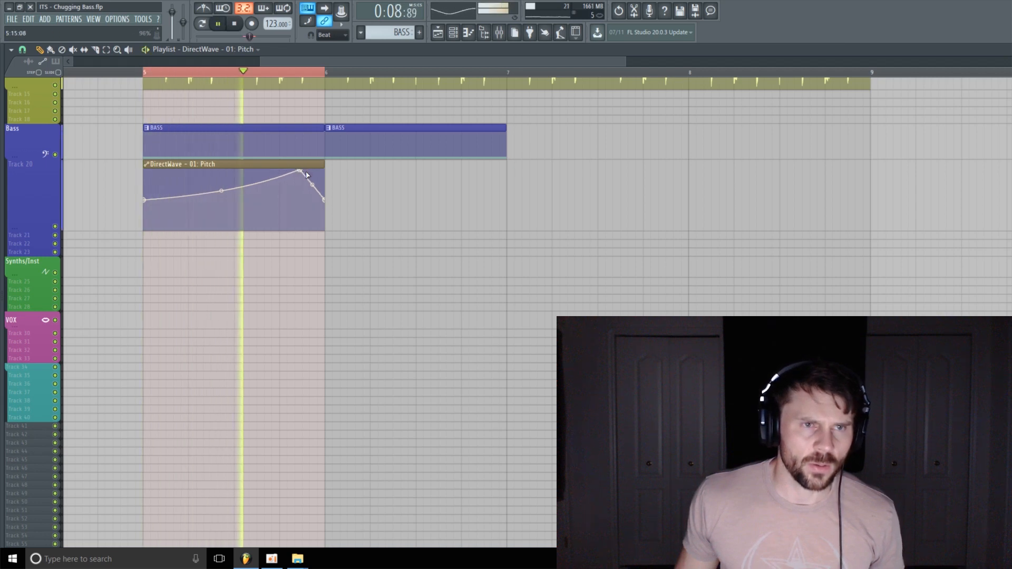
left_click_drag(299, 171, 292, 197)
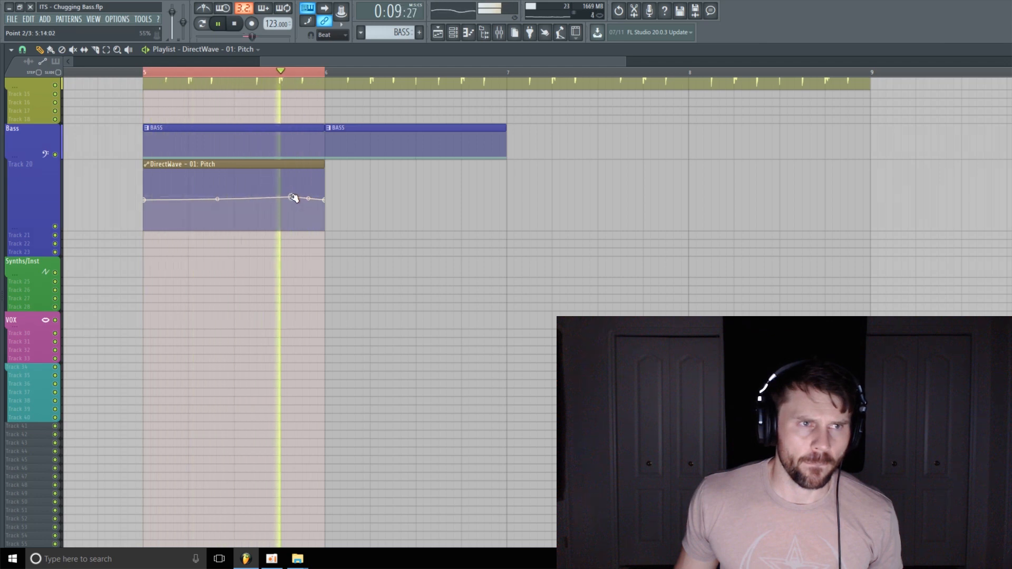
left_click_drag(293, 198, 271, 198)
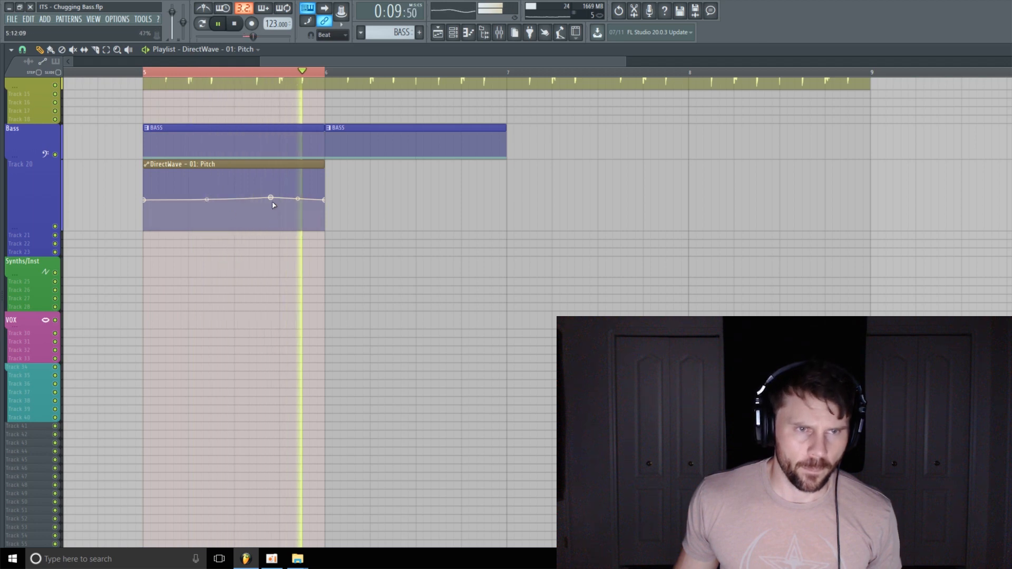
left_click_drag(271, 199, 317, 198)
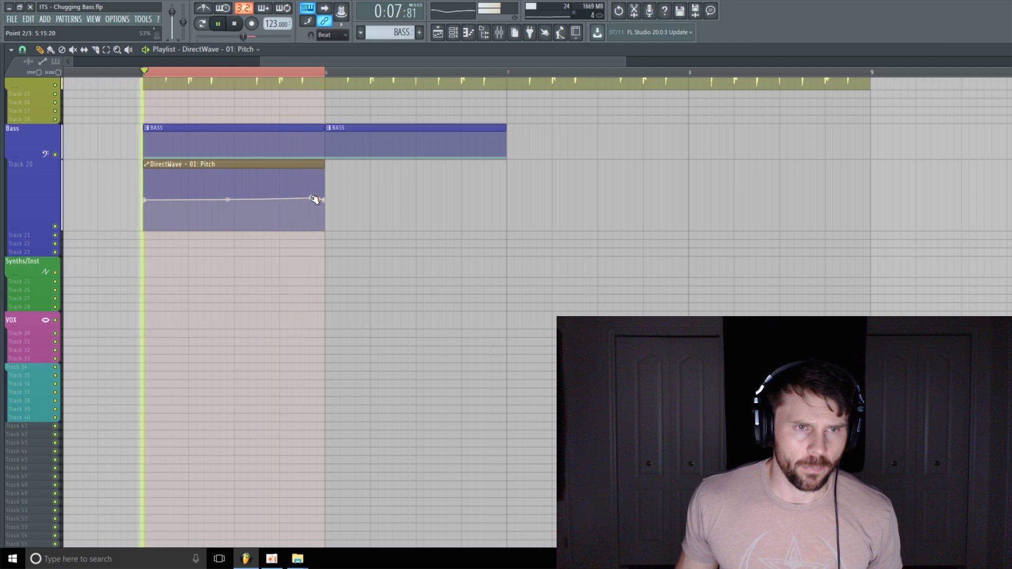
left_click_drag(317, 197, 314, 199)
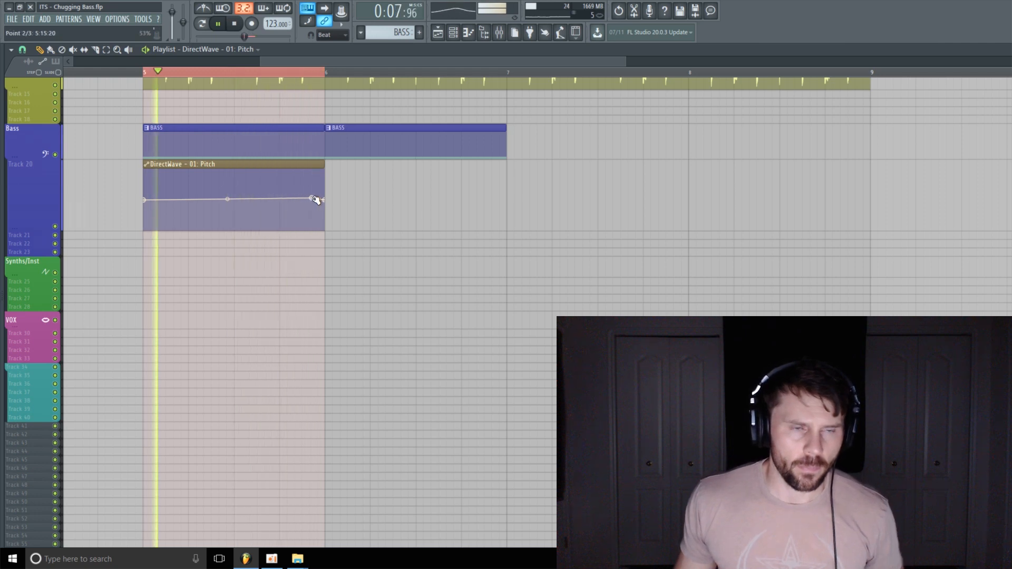
left_click_drag(312, 198, 310, 197)
key("space")
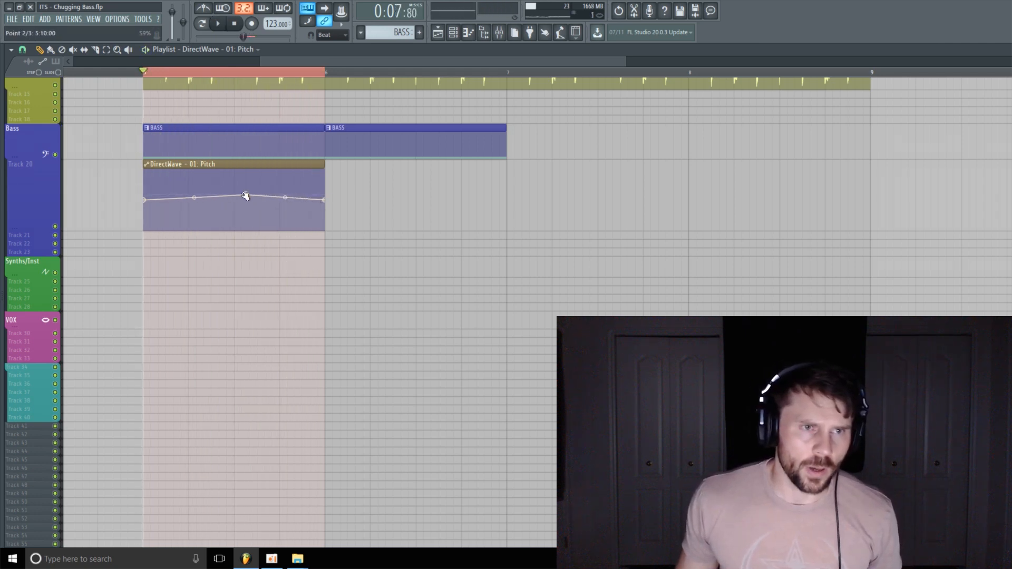
Step: Shorten the pitch automation clip to half a bar and place a copy over the second half of bar 5
left_click_drag(317, 200, 267, 201)
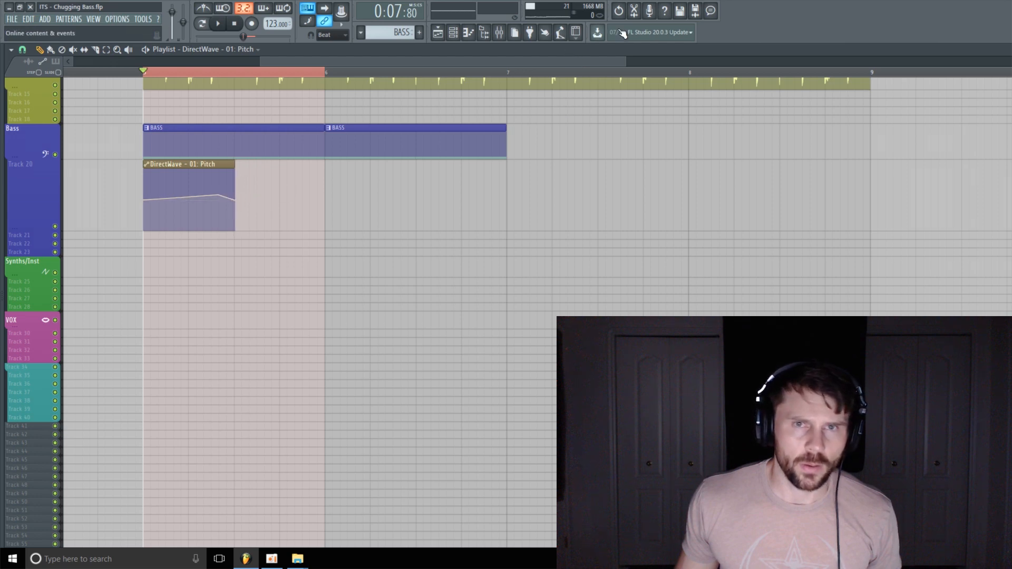
left_click_drag(626, 61, 376, 61)
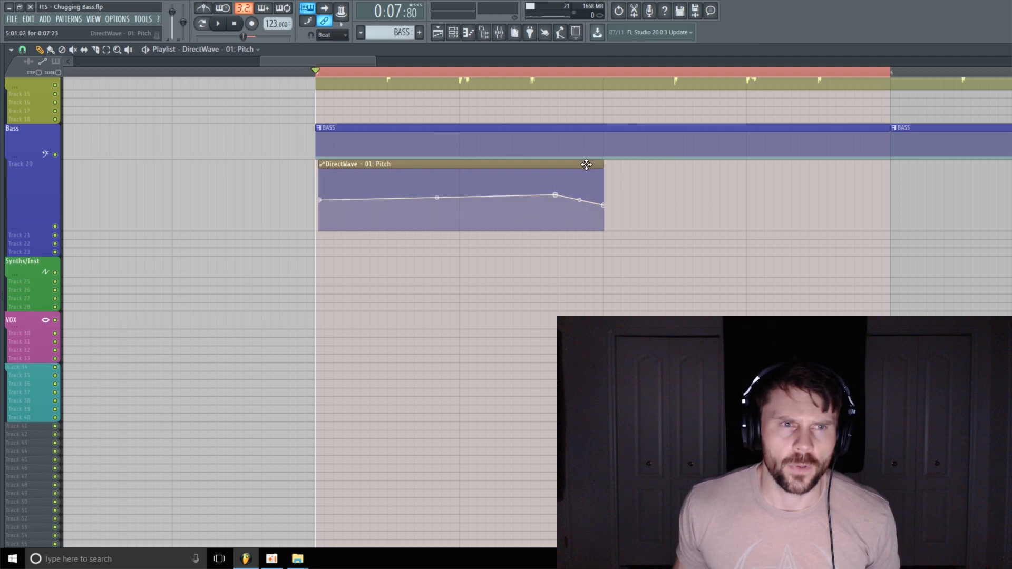
left_click(660, 183)
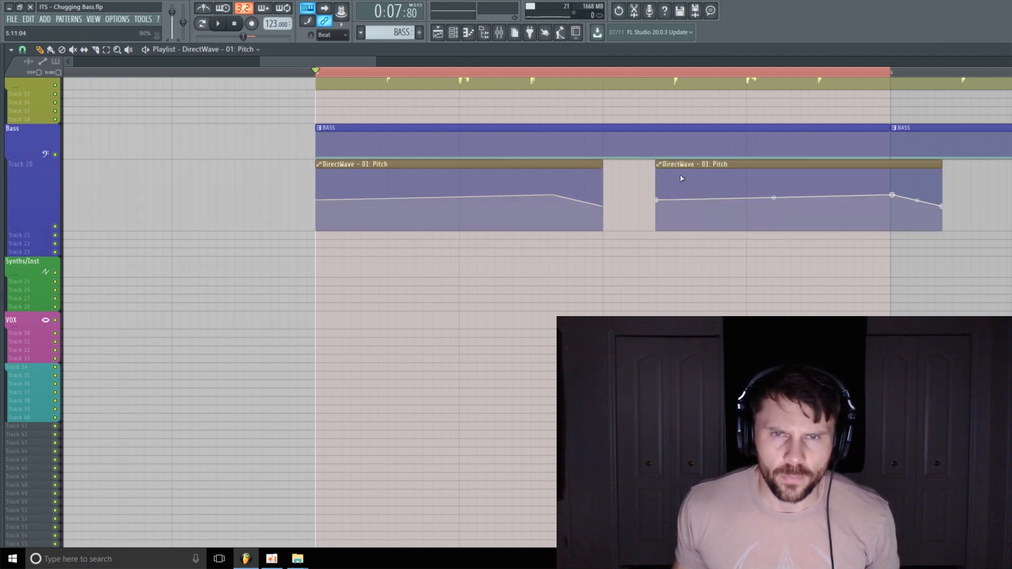
left_click_drag(687, 165, 642, 166)
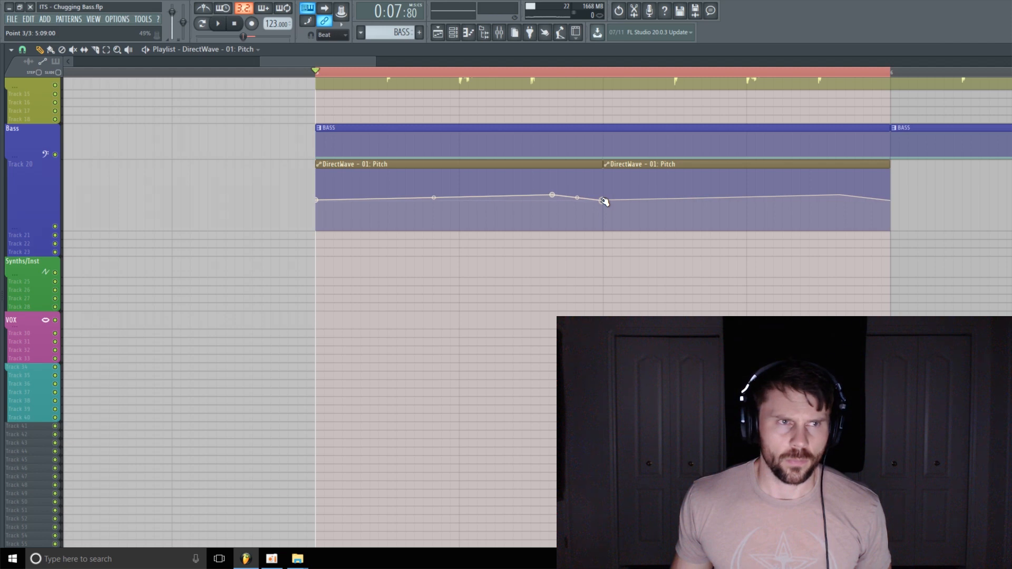
Step: Flatten the repeated pitch curve to a very slight rise peaking around 5:08:02 during playback, and reopen the mixer
key("space")
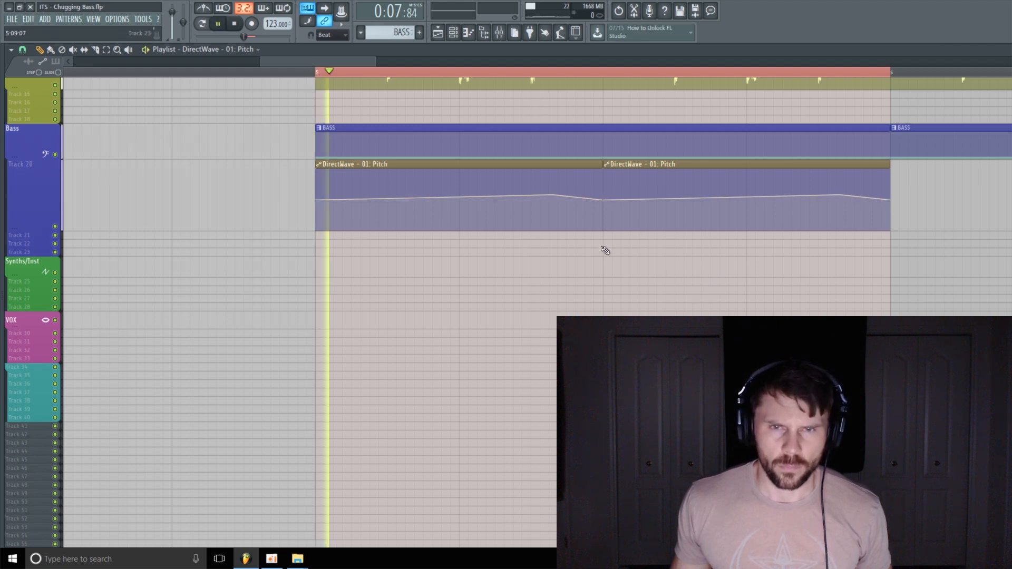
left_click_drag(546, 195, 596, 195)
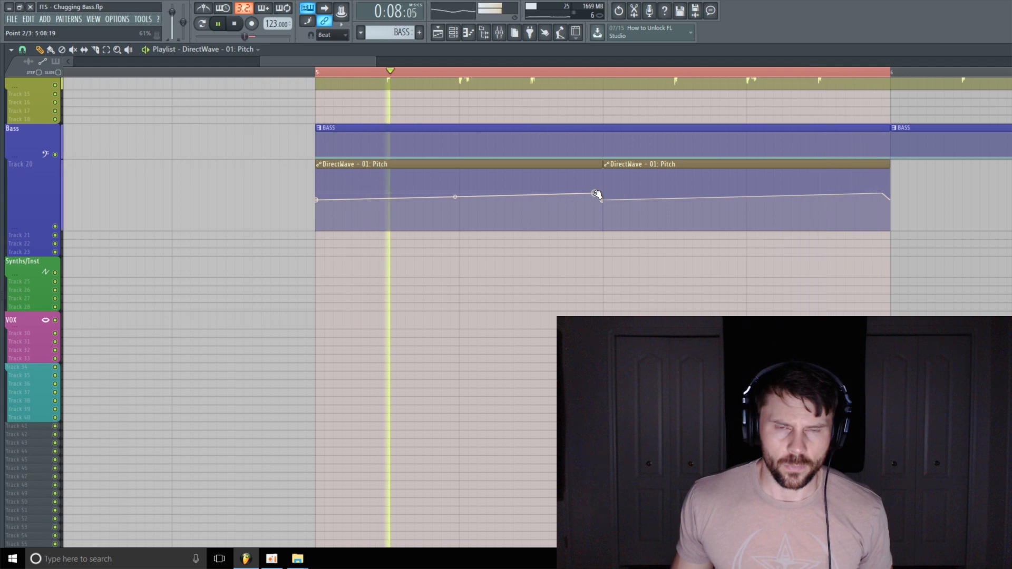
left_click_drag(597, 195, 597, 197)
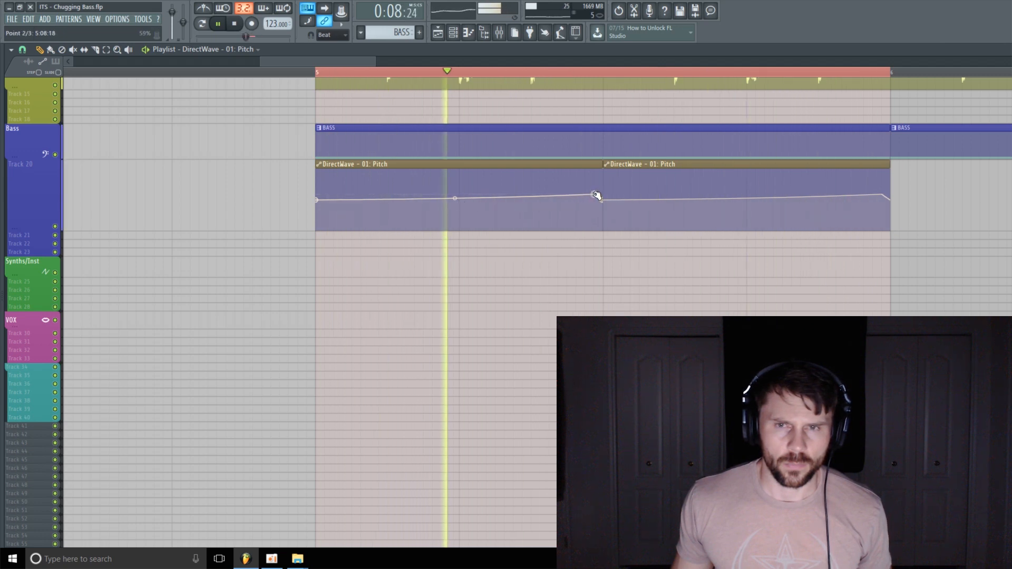
left_click_drag(597, 196, 569, 195)
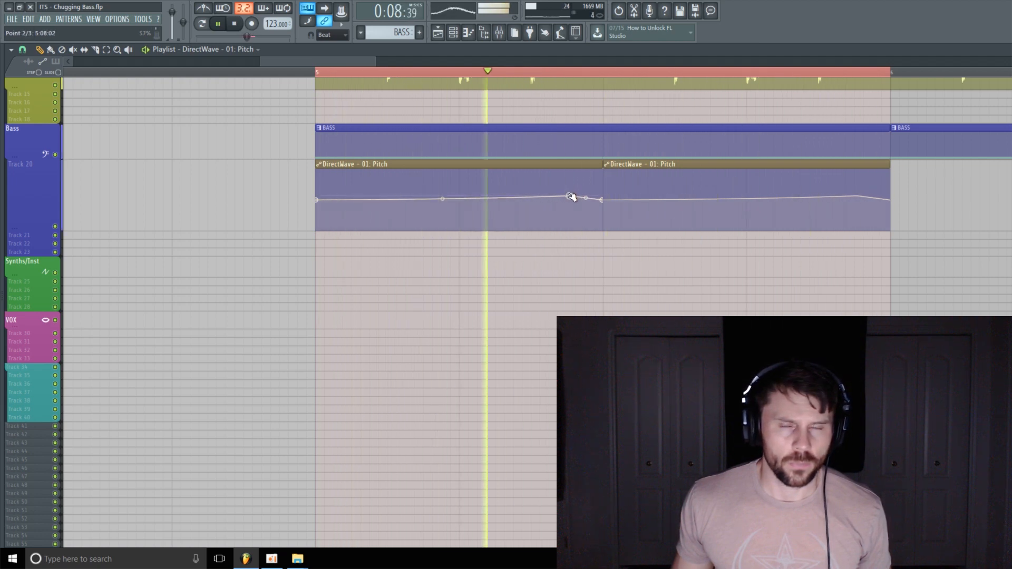
left_click_drag(573, 198, 574, 199)
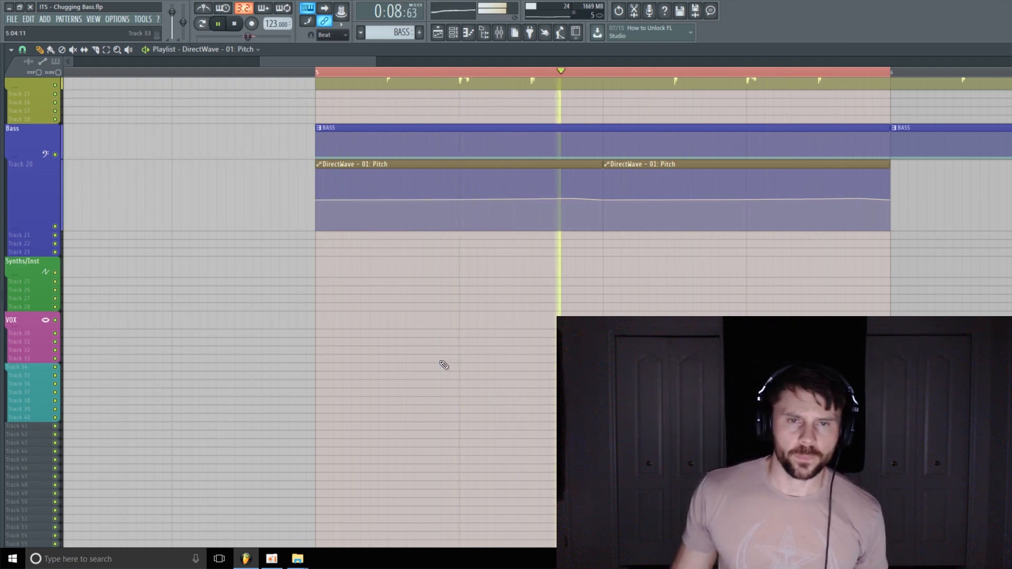
left_click(499, 33)
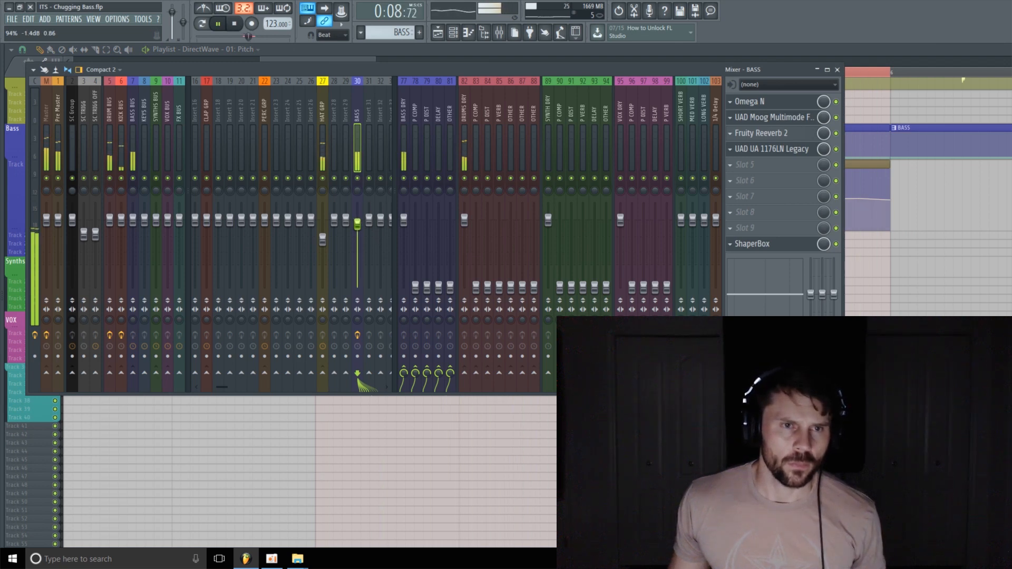
Step: Fine-tune the cutoff of the Moog Multimode Filter on the BASS track and set its Drive to 8.06 and Output to 5.44
left_click(772, 148)
left_click(778, 118)
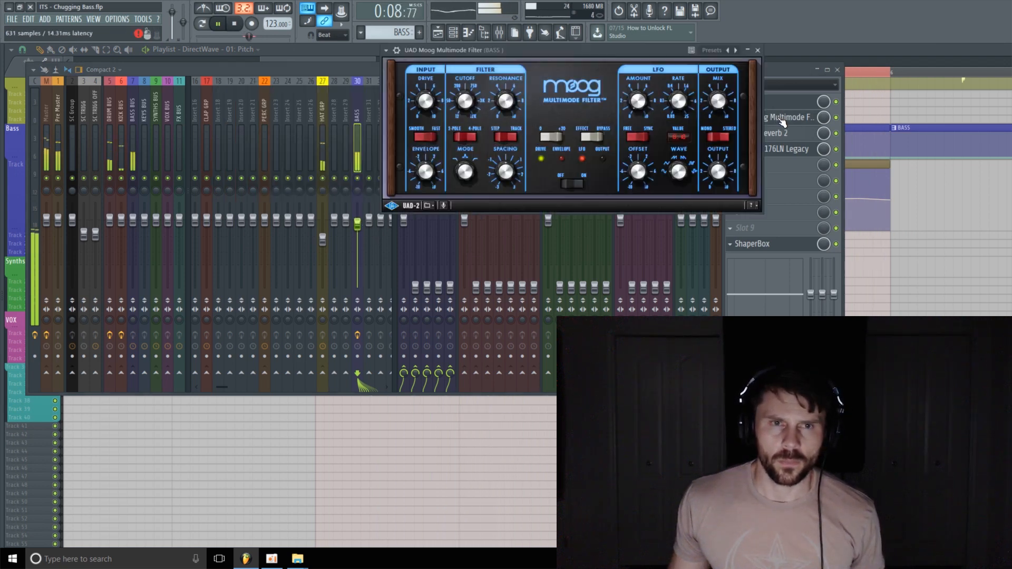
mouse_move(475, 102)
left_mouse_down()
mouse_move(489, 83)
mouse_move(474, 124)
mouse_move(462, 105)
left_mouse_up()
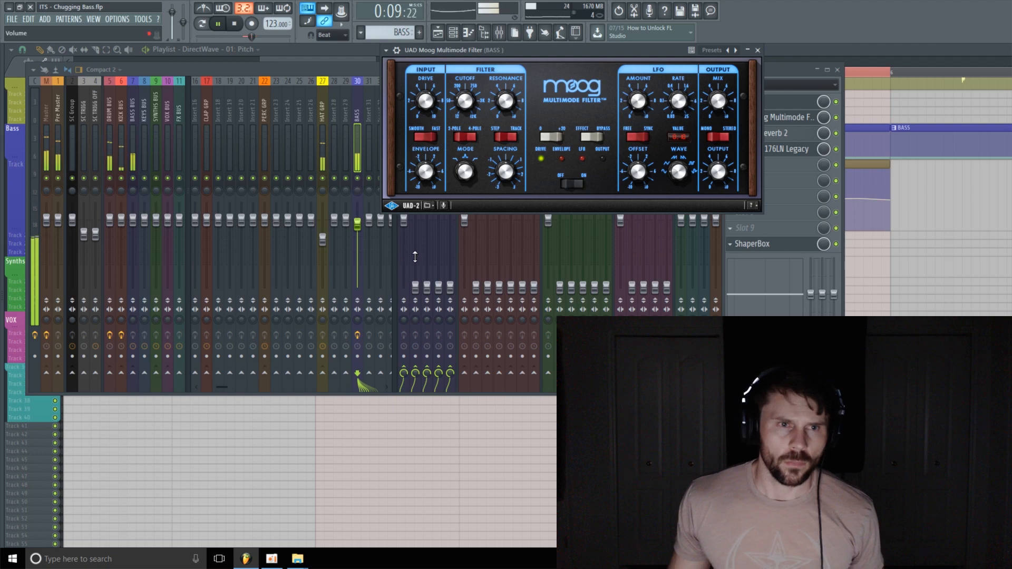
left_click(788, 117)
left_click(774, 149)
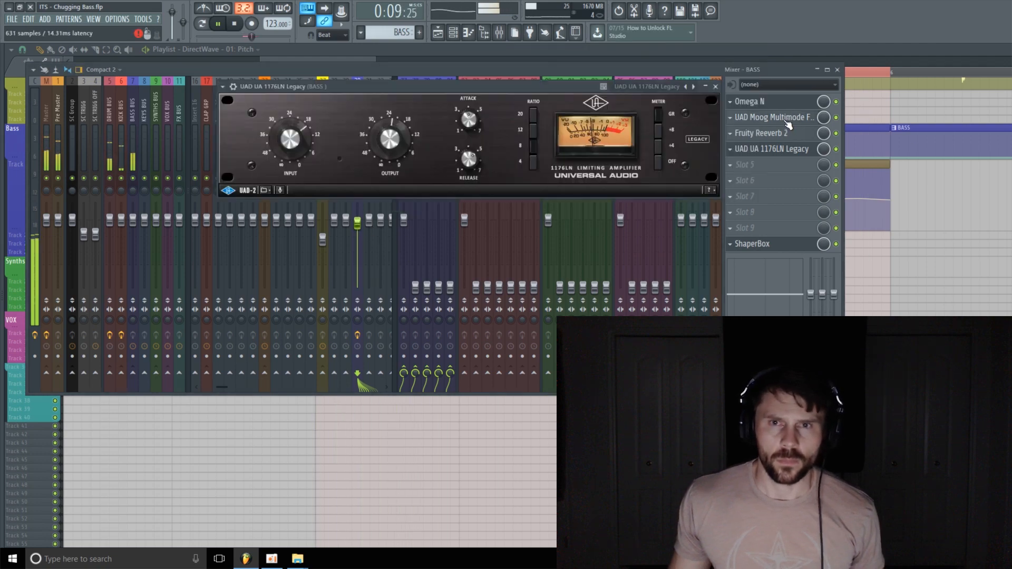
left_click(788, 121)
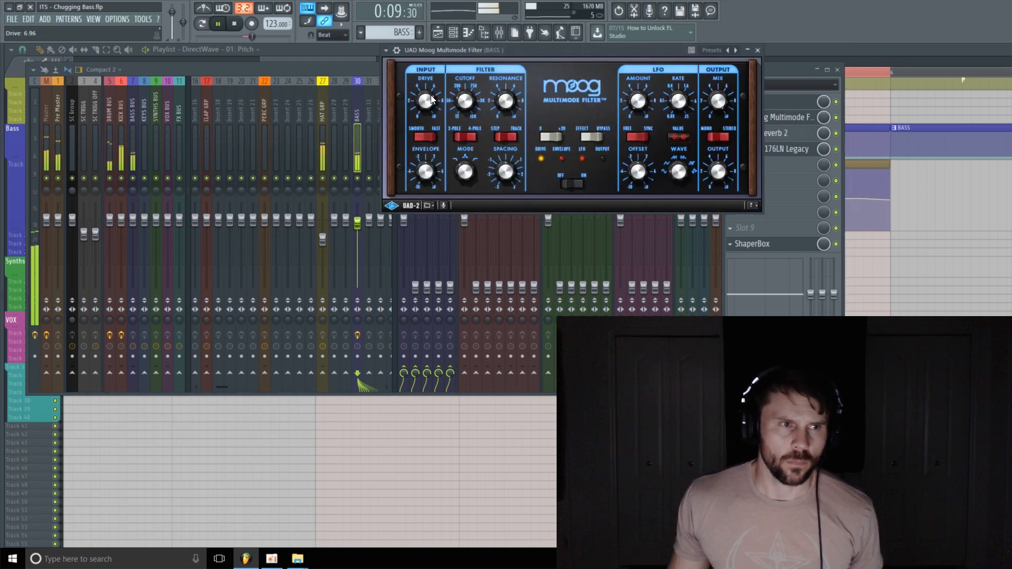
left_click_drag(431, 99, 427, 103)
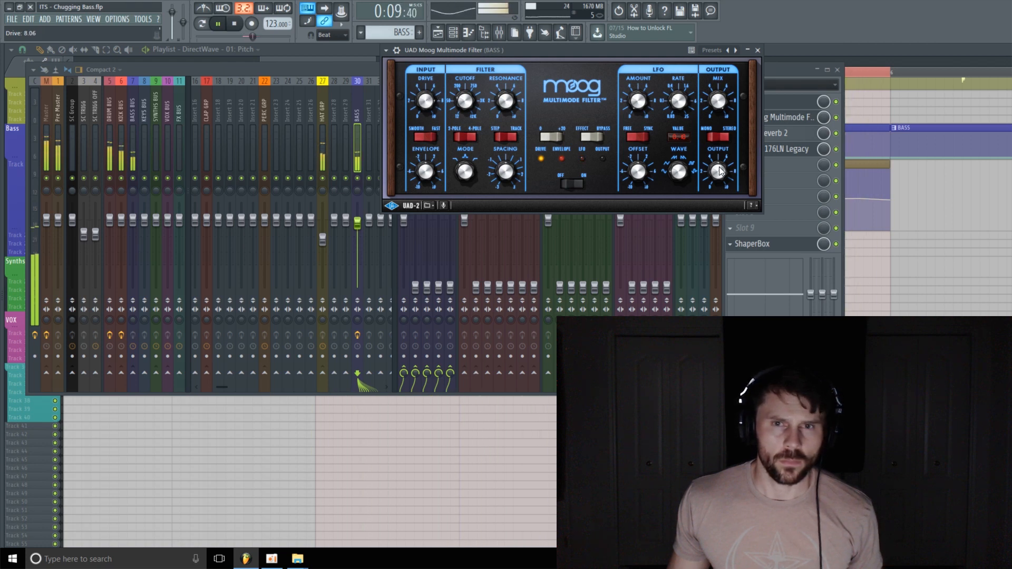
left_click_drag(720, 170, 722, 167)
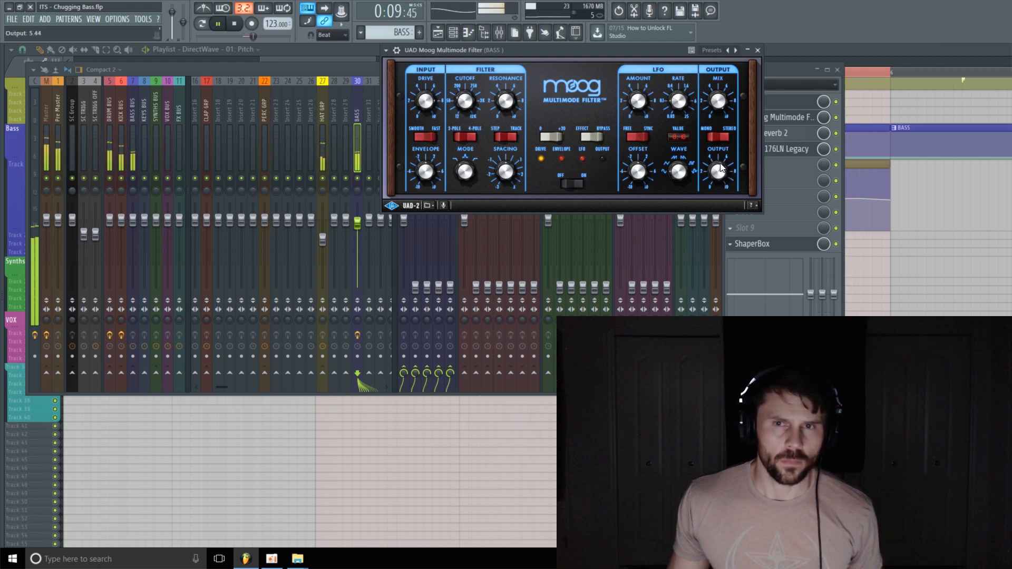
Step: Adjust the 1176LN Legacy compressor's input and output levels on the BASS track and set the track's fader to -0.5 dB
left_click(797, 151)
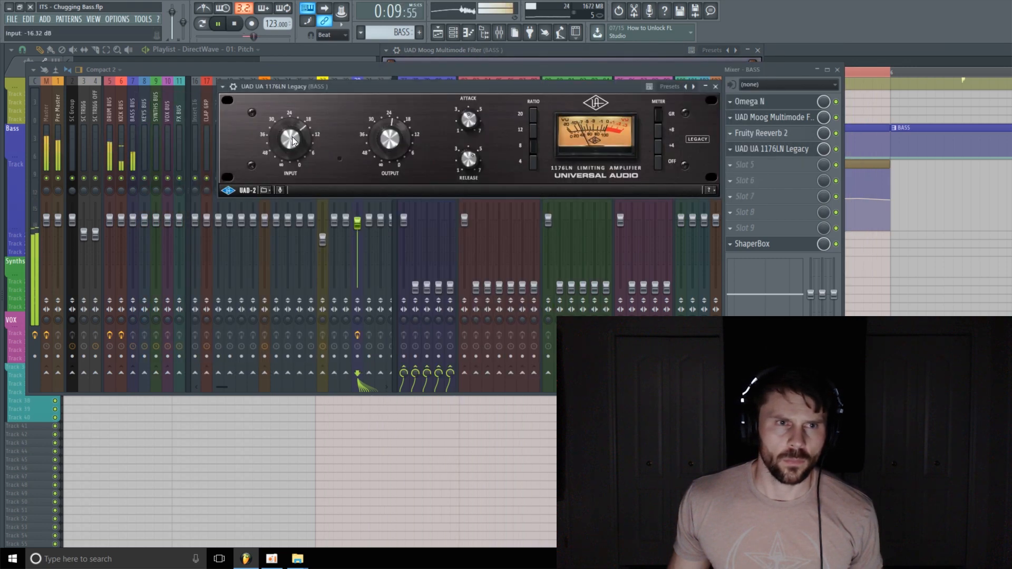
left_click_drag(293, 140, 293, 146)
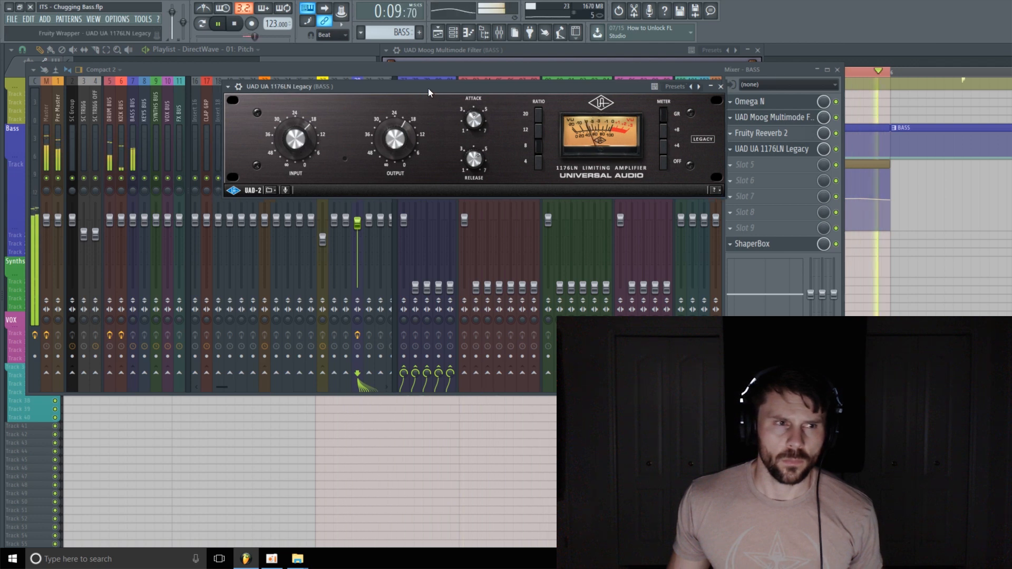
left_click_drag(428, 88, 495, 87)
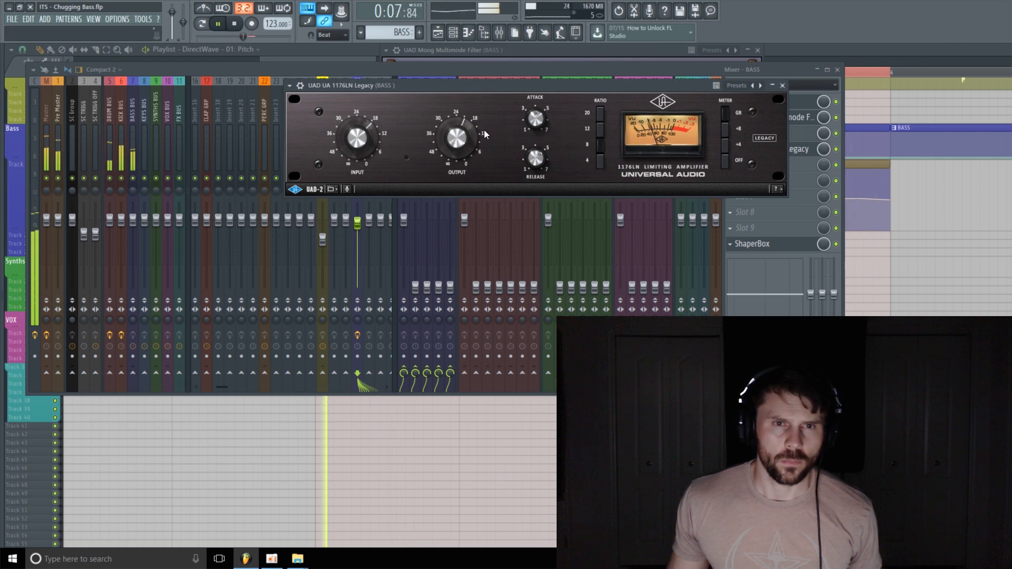
left_click(456, 141)
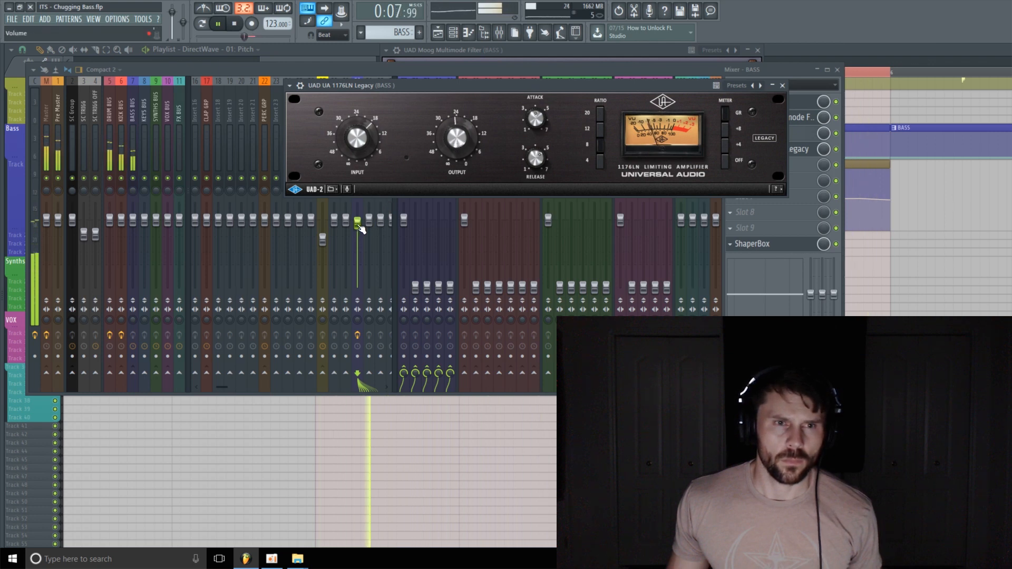
left_click_drag(357, 221, 357, 225)
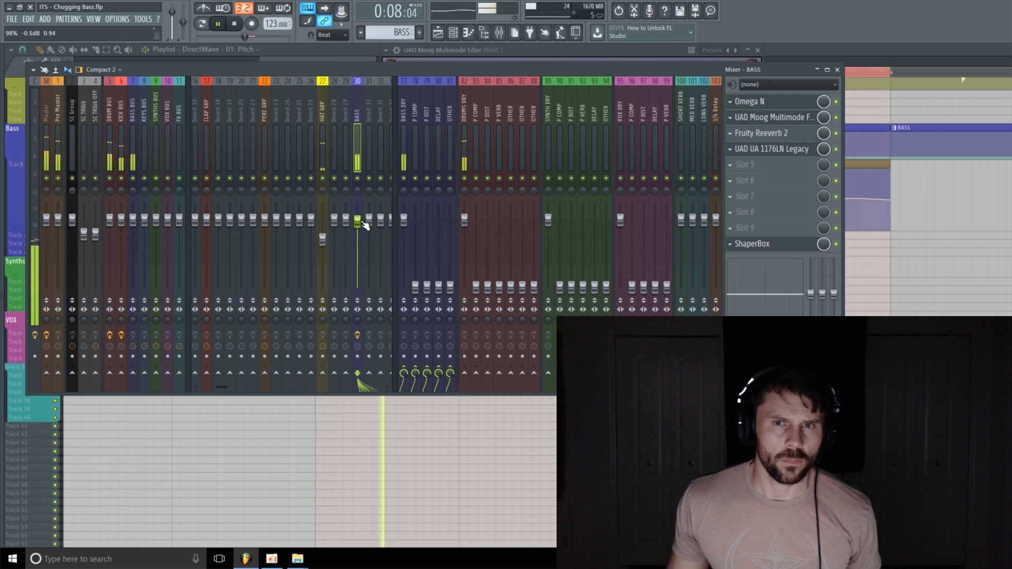
Step: Rebalance the 1176LN compressor during playback to Output -20.40 dB and Input -22.80 dB, and stop playback
left_click(775, 149)
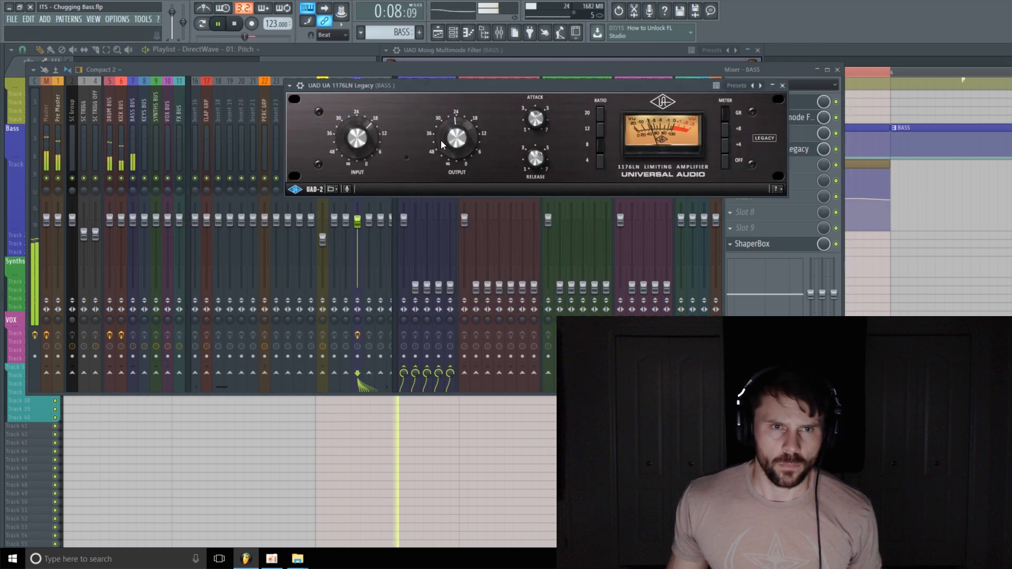
left_click_drag(449, 140, 469, 139)
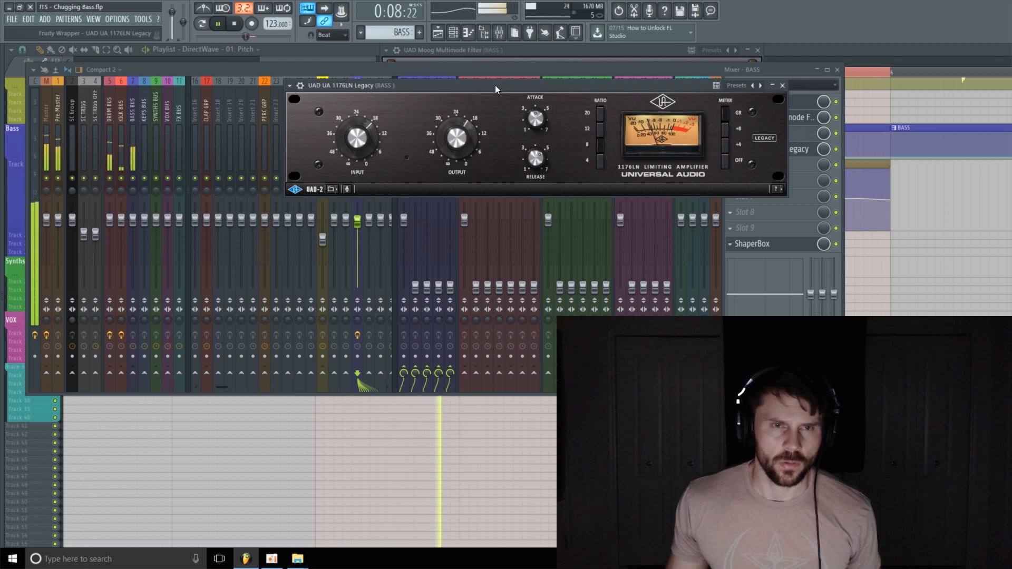
left_click_drag(494, 84, 575, 70)
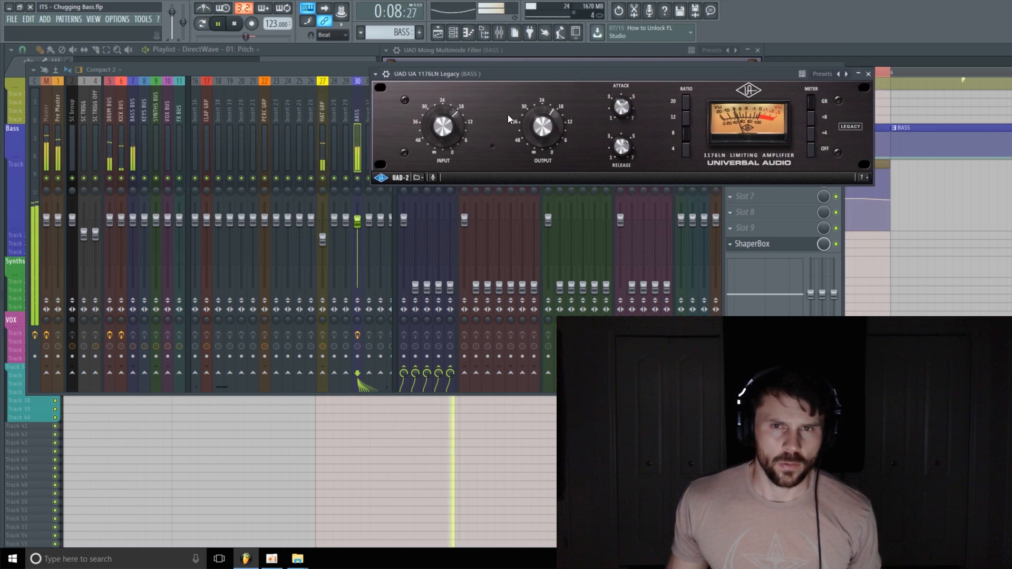
left_click_drag(448, 126, 444, 133)
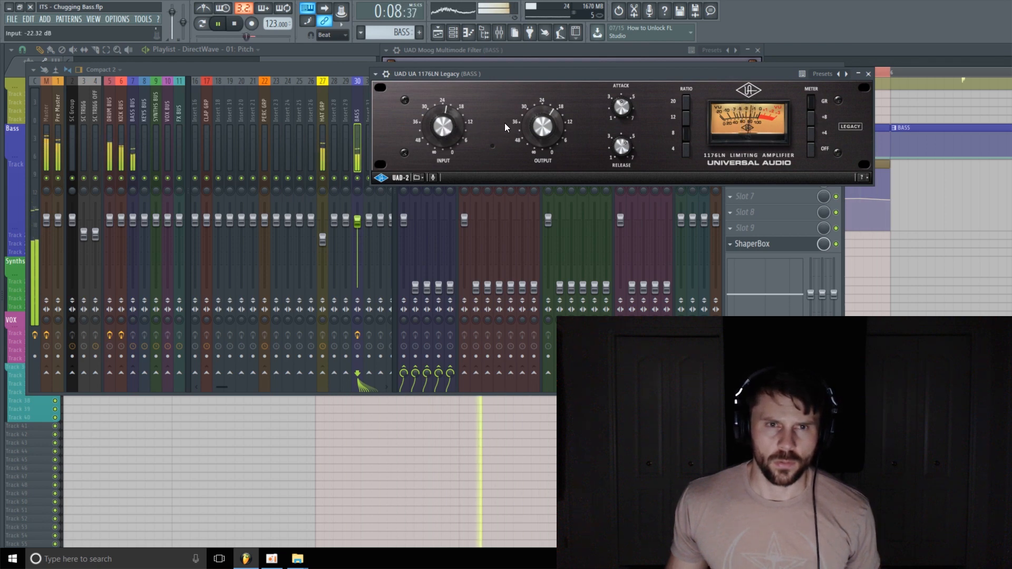
left_click(538, 131)
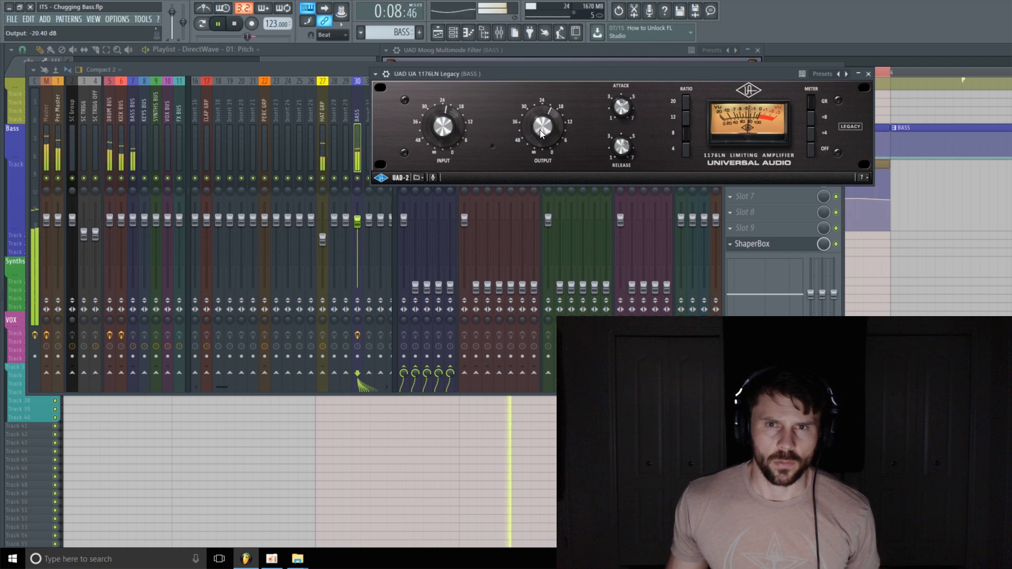
left_click(450, 131)
left_click_drag(451, 130, 444, 130)
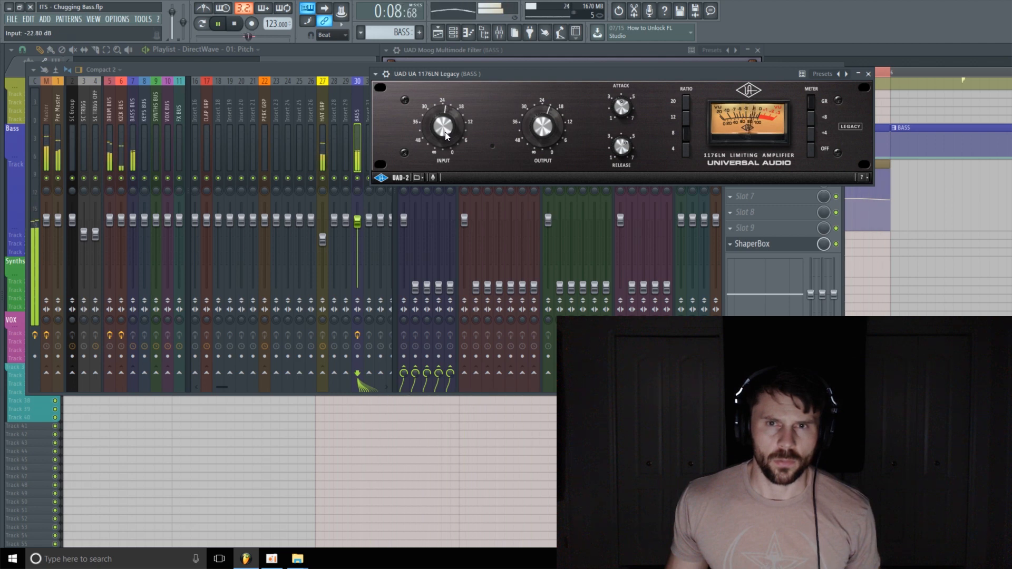
key("space")
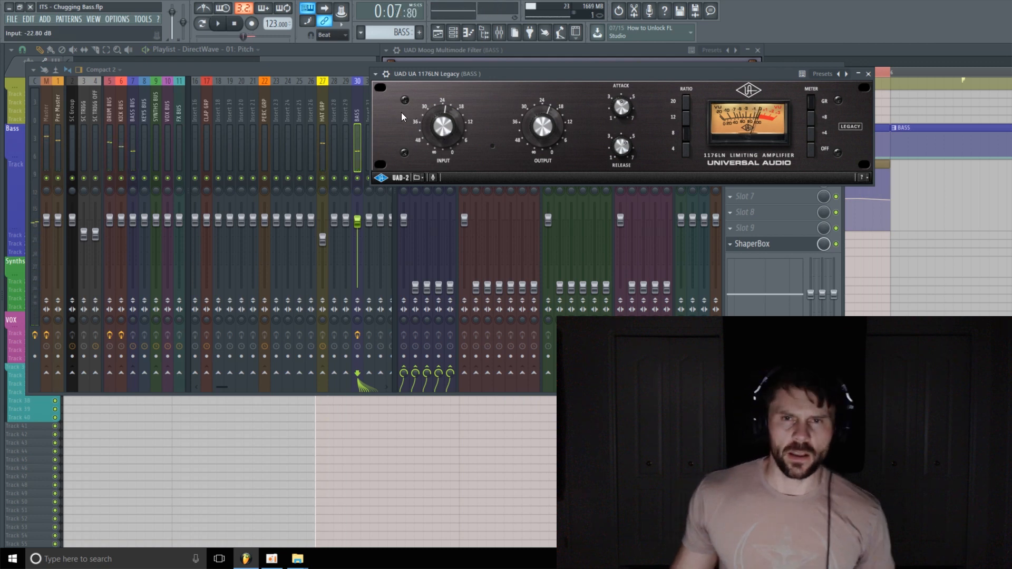
Step: Close the compressor and audition the bass while checking the ShaperBox ducking curve and the Moog filter settings
left_click(869, 78)
key("space")
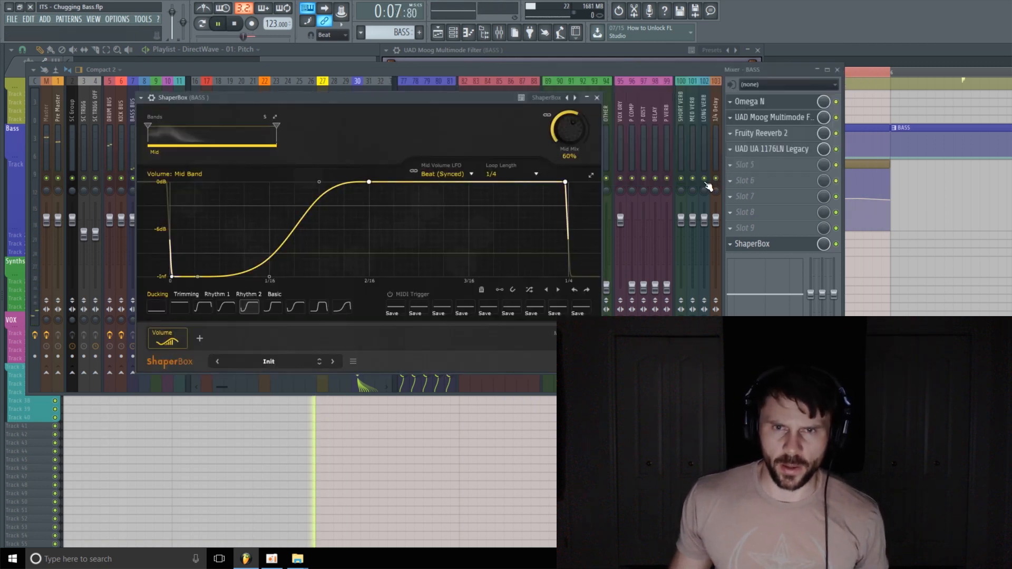
left_click(597, 98)
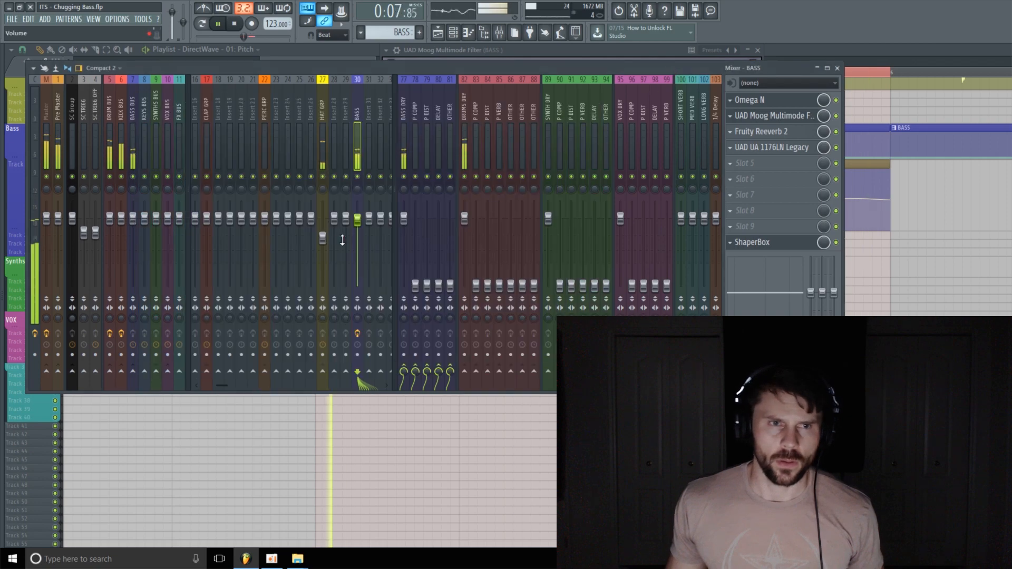
left_click(776, 116)
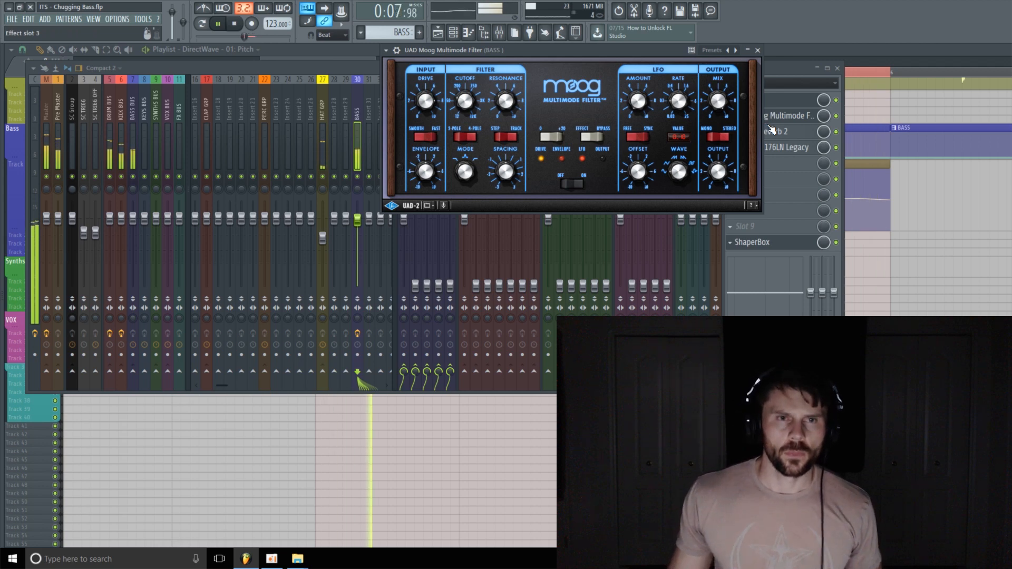
key("space")
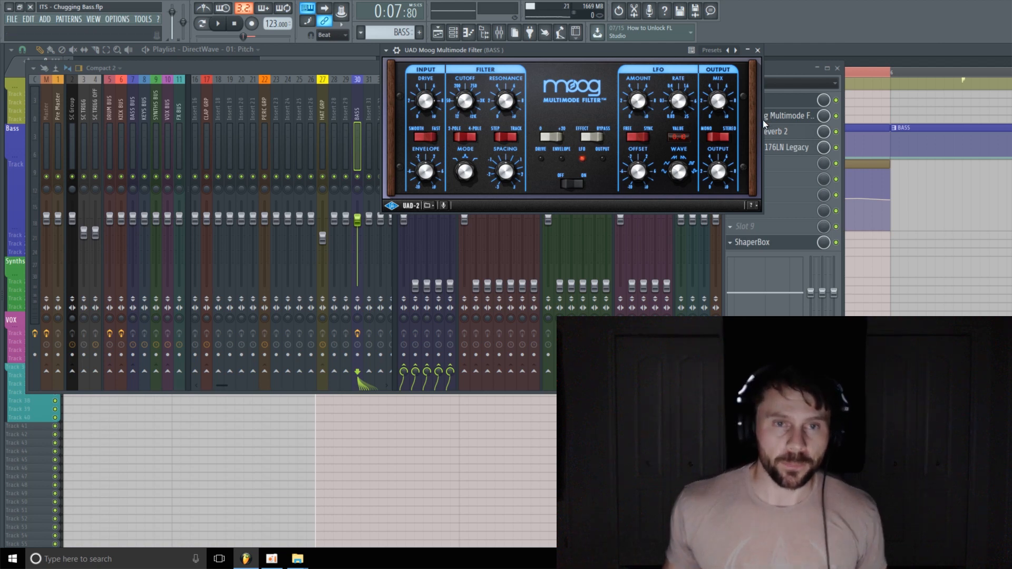
key("space")
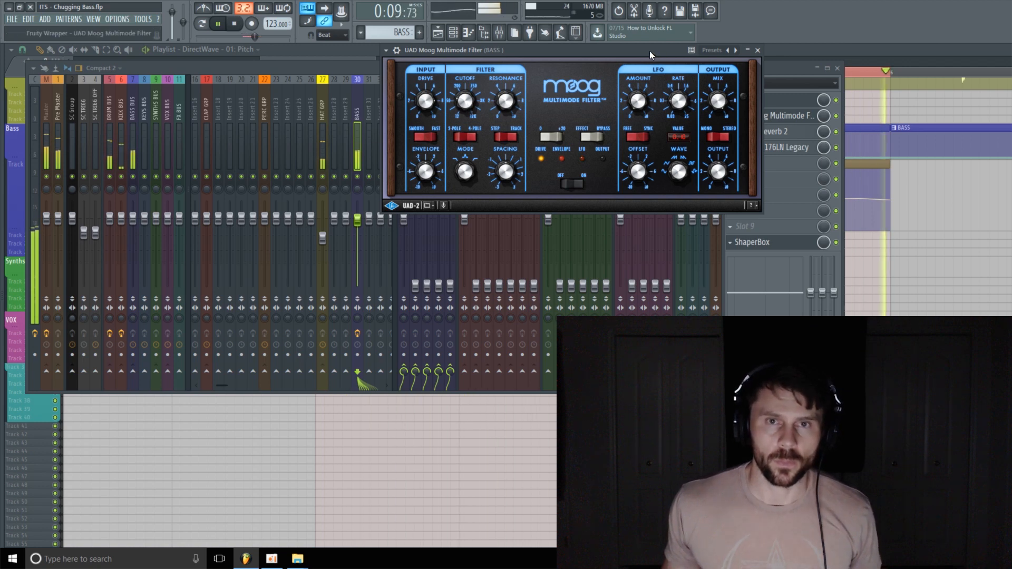
Step: Fine-tune the 1176LN compressor's input level on the BASS track during playback, return to the mixer and stop playback
left_click_drag(649, 50, 697, 51)
left_click(361, 227)
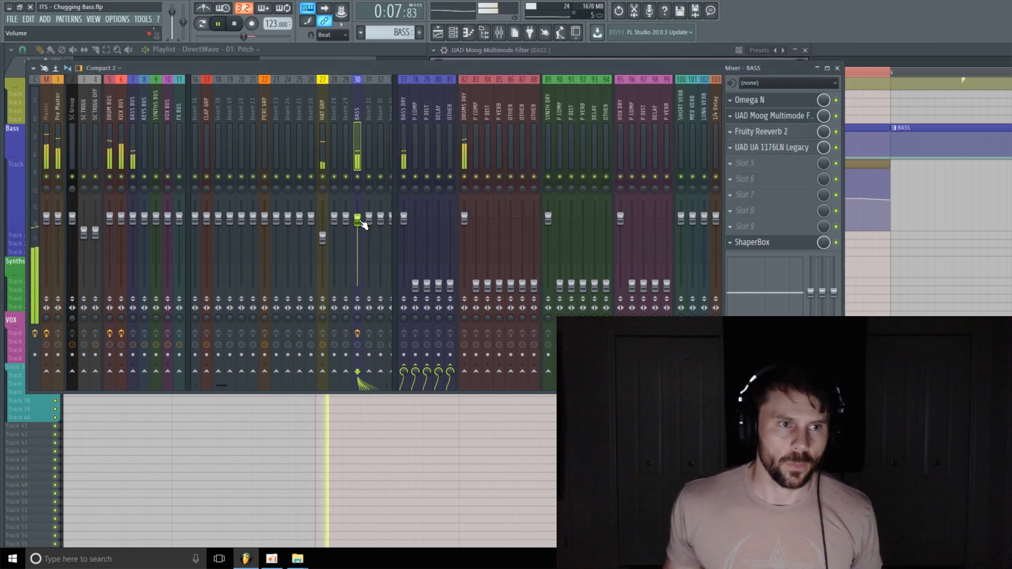
left_click(800, 148)
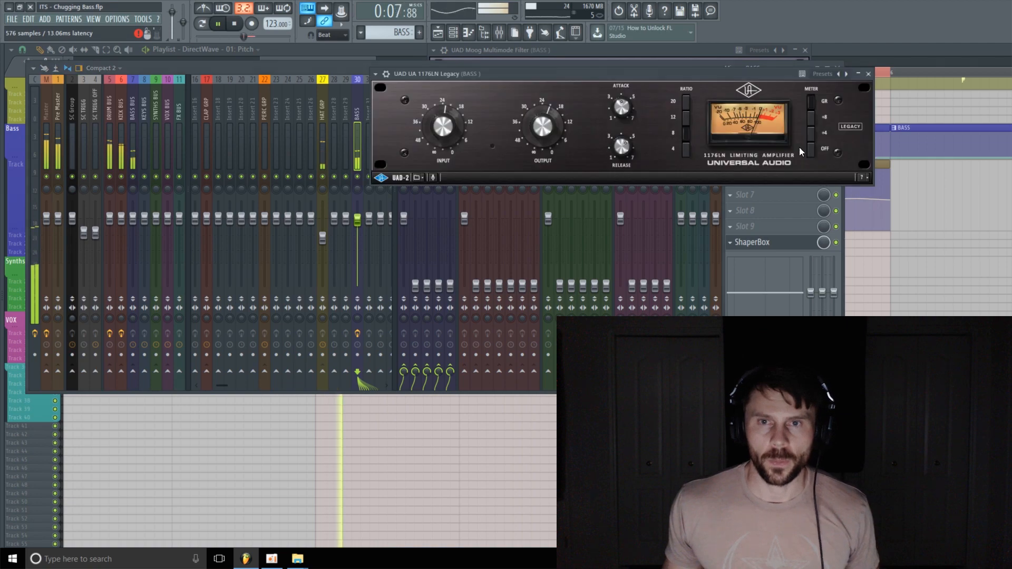
left_click_drag(636, 71, 582, 129)
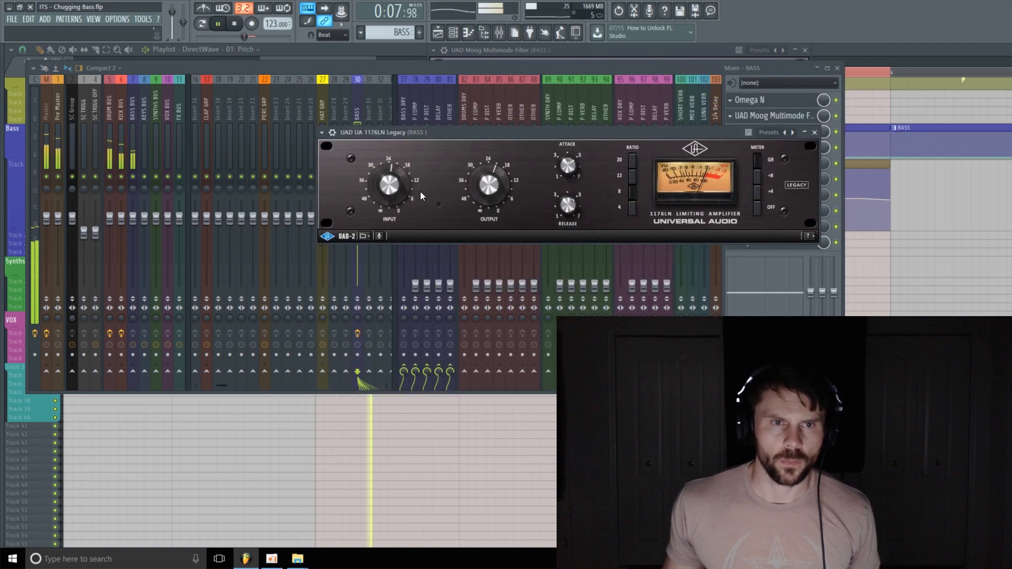
left_click_drag(394, 186, 396, 188)
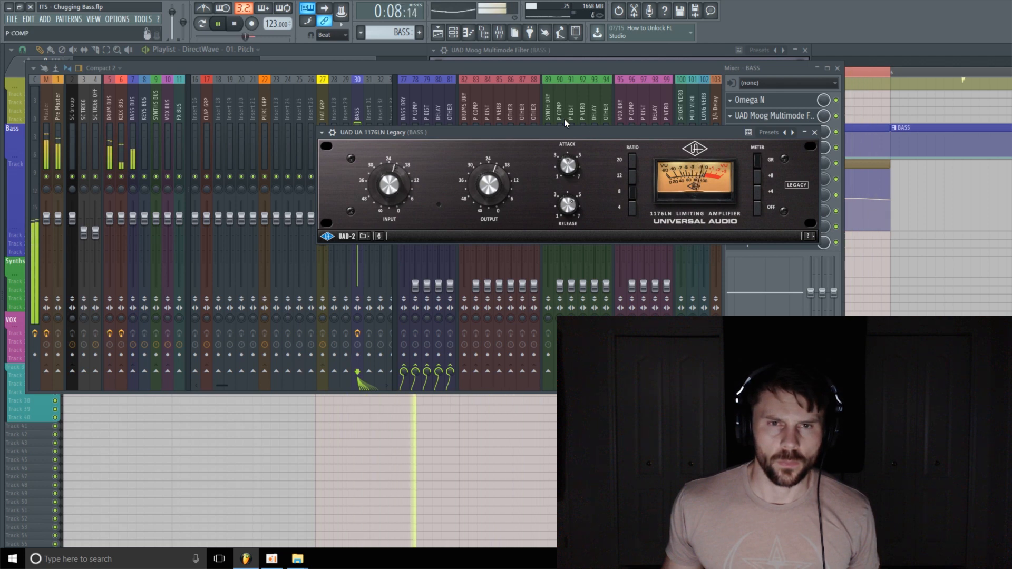
left_click_drag(587, 132, 570, 100)
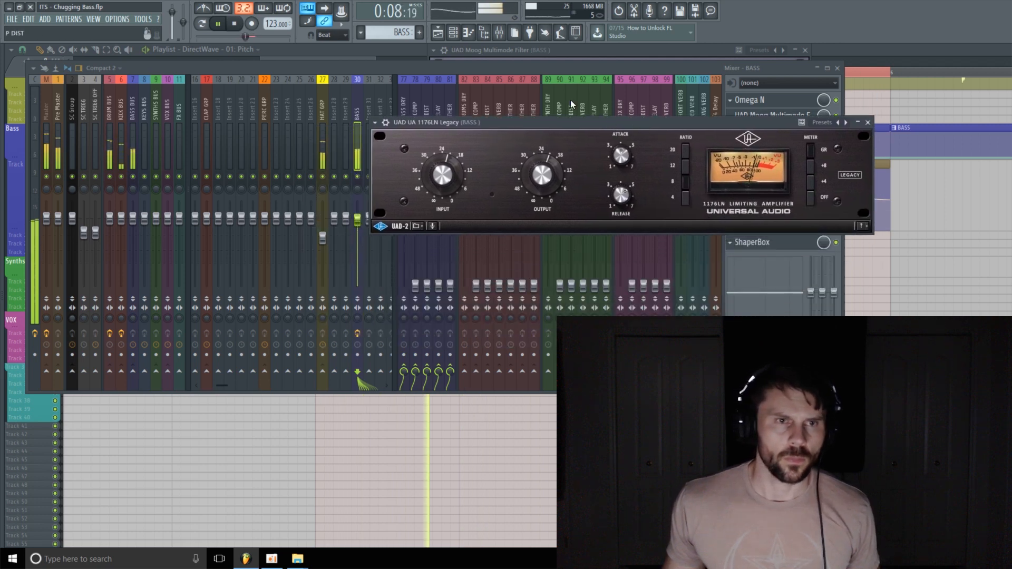
left_click(536, 65)
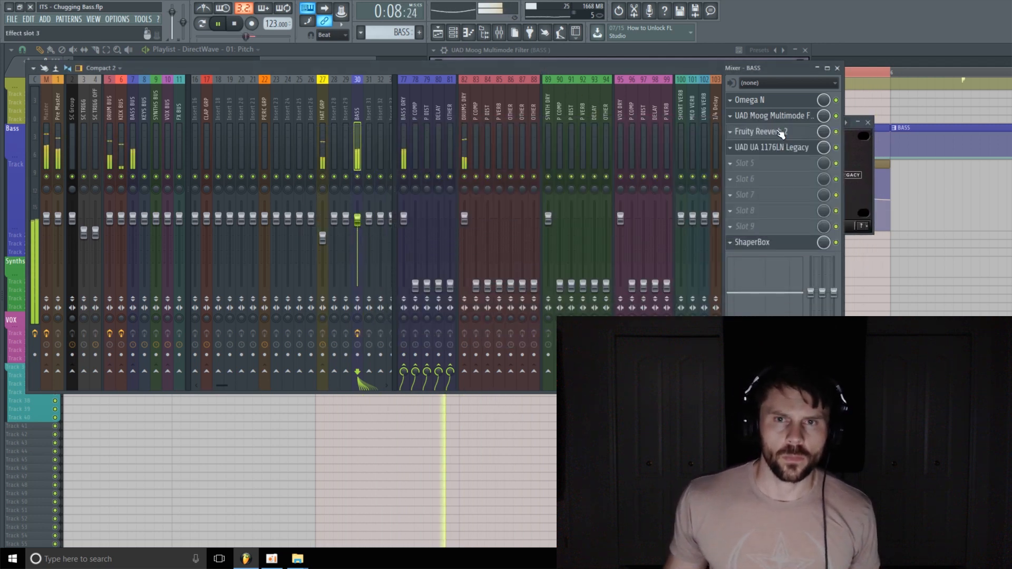
key("space")
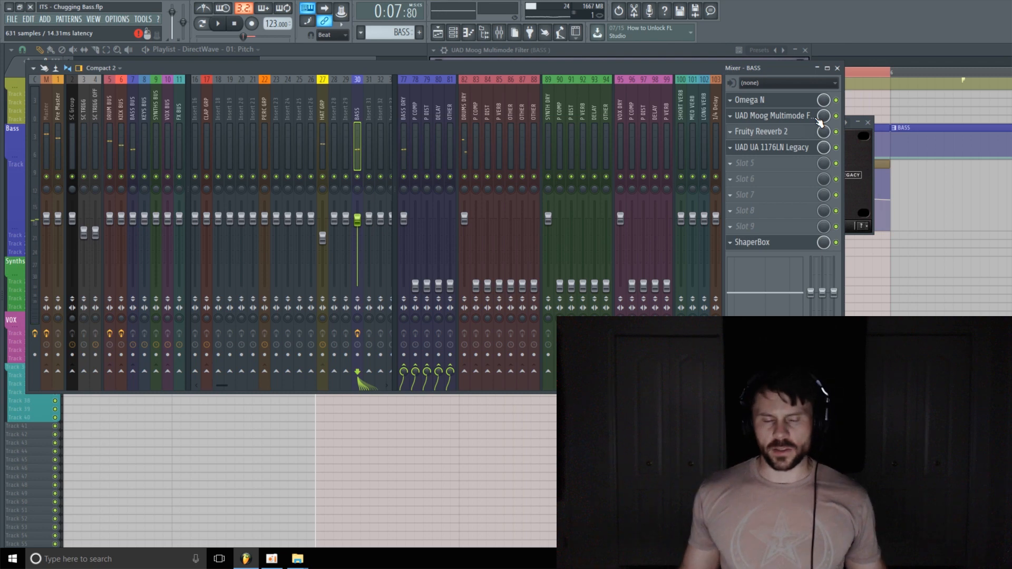